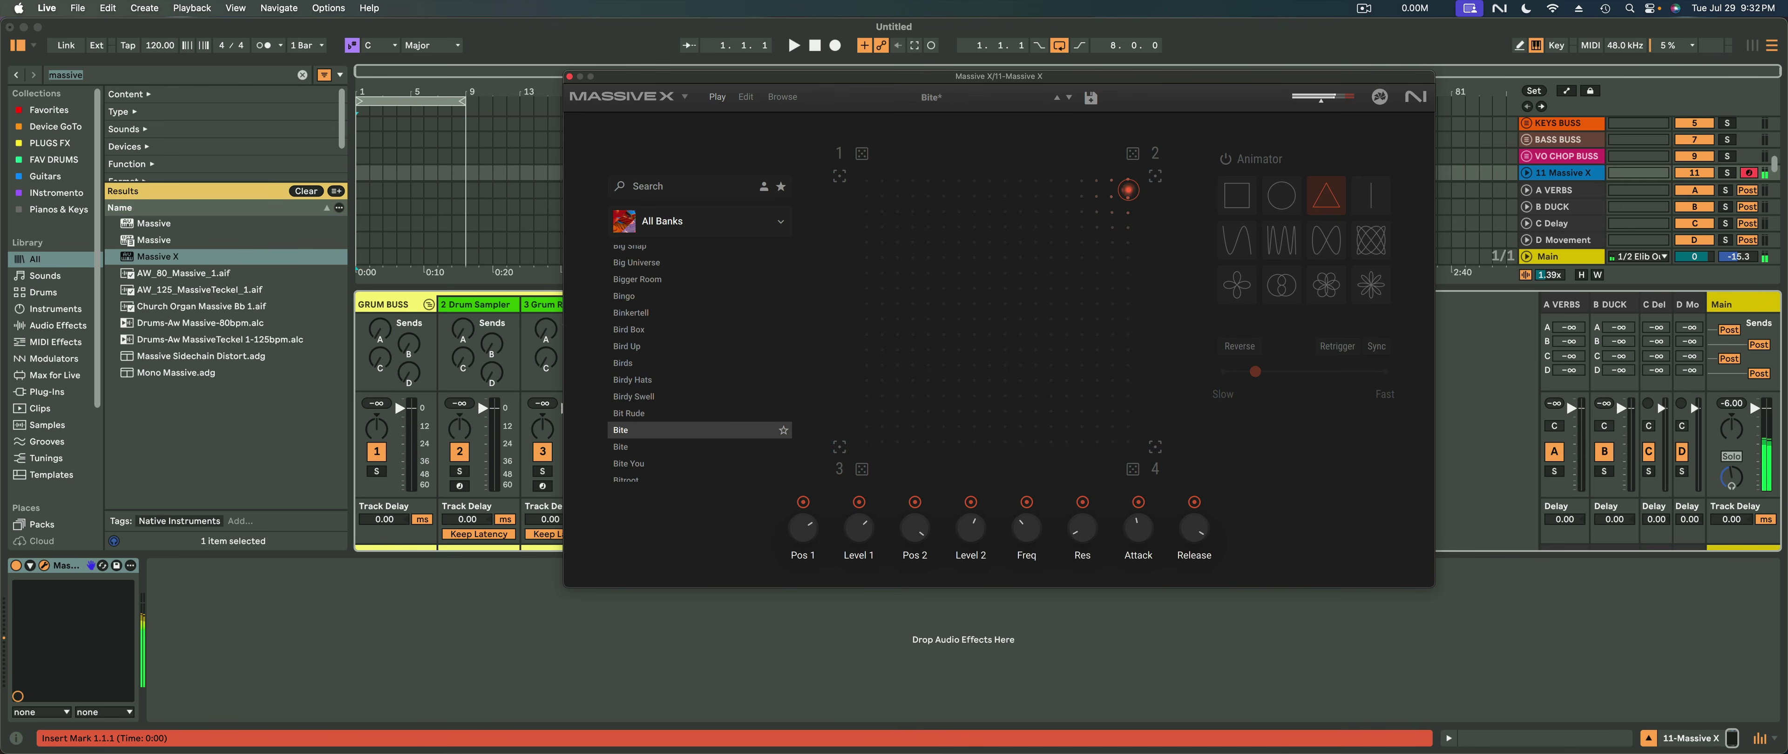
Move the morph point inward from corner 2 and randomize that corner's macro settings
drag(1127, 189, 1039, 234)
click(1133, 163)
click(1133, 154)
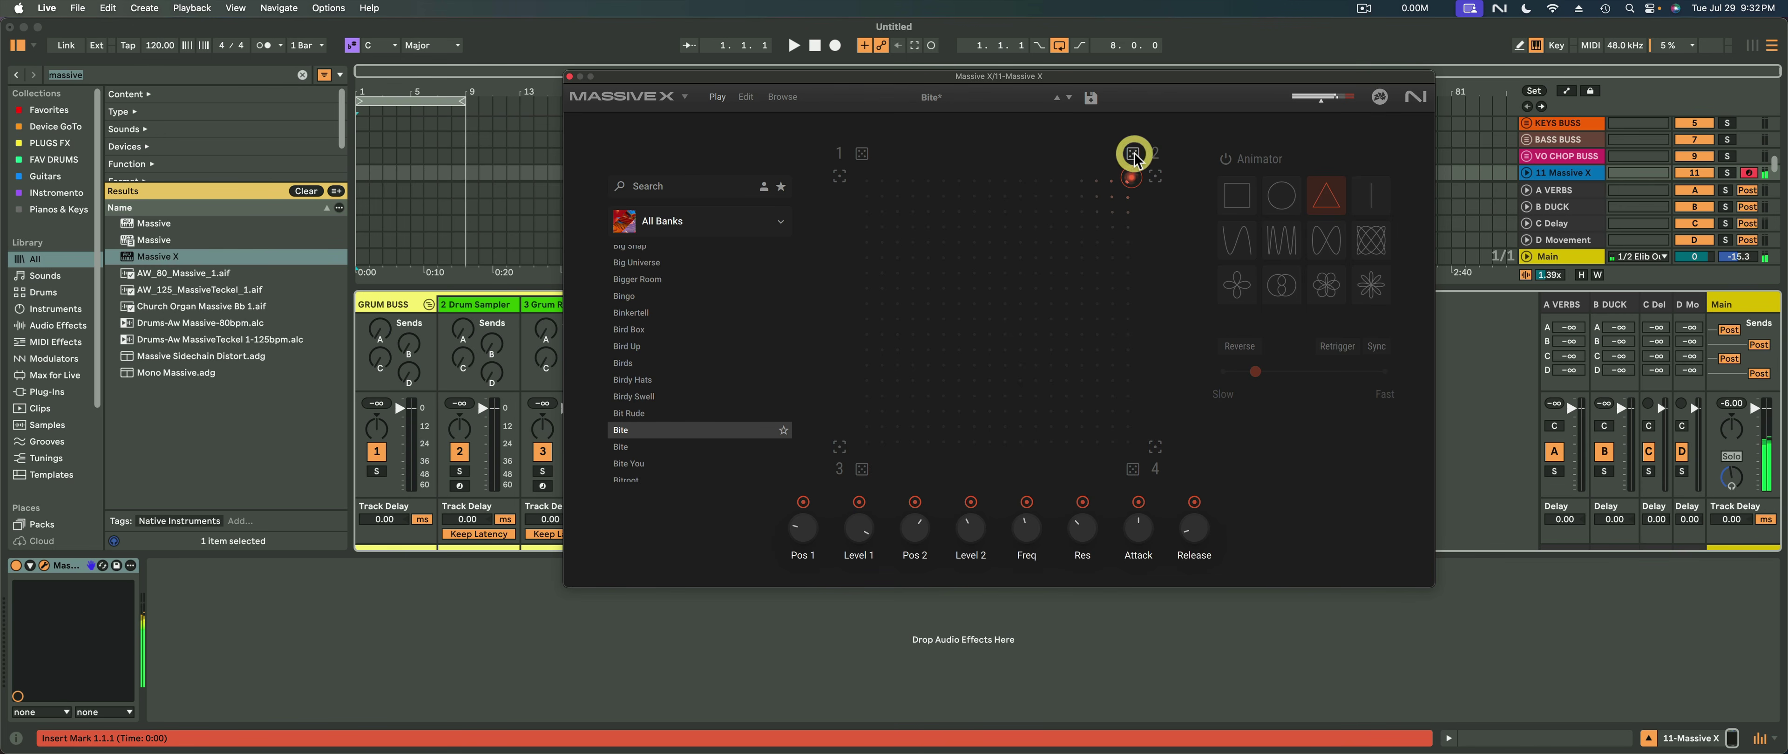
Set the Animator to the overlapping-circles path at its fastest speed, with Retrigger and Reverse turned on
click(1237, 195)
click(1282, 251)
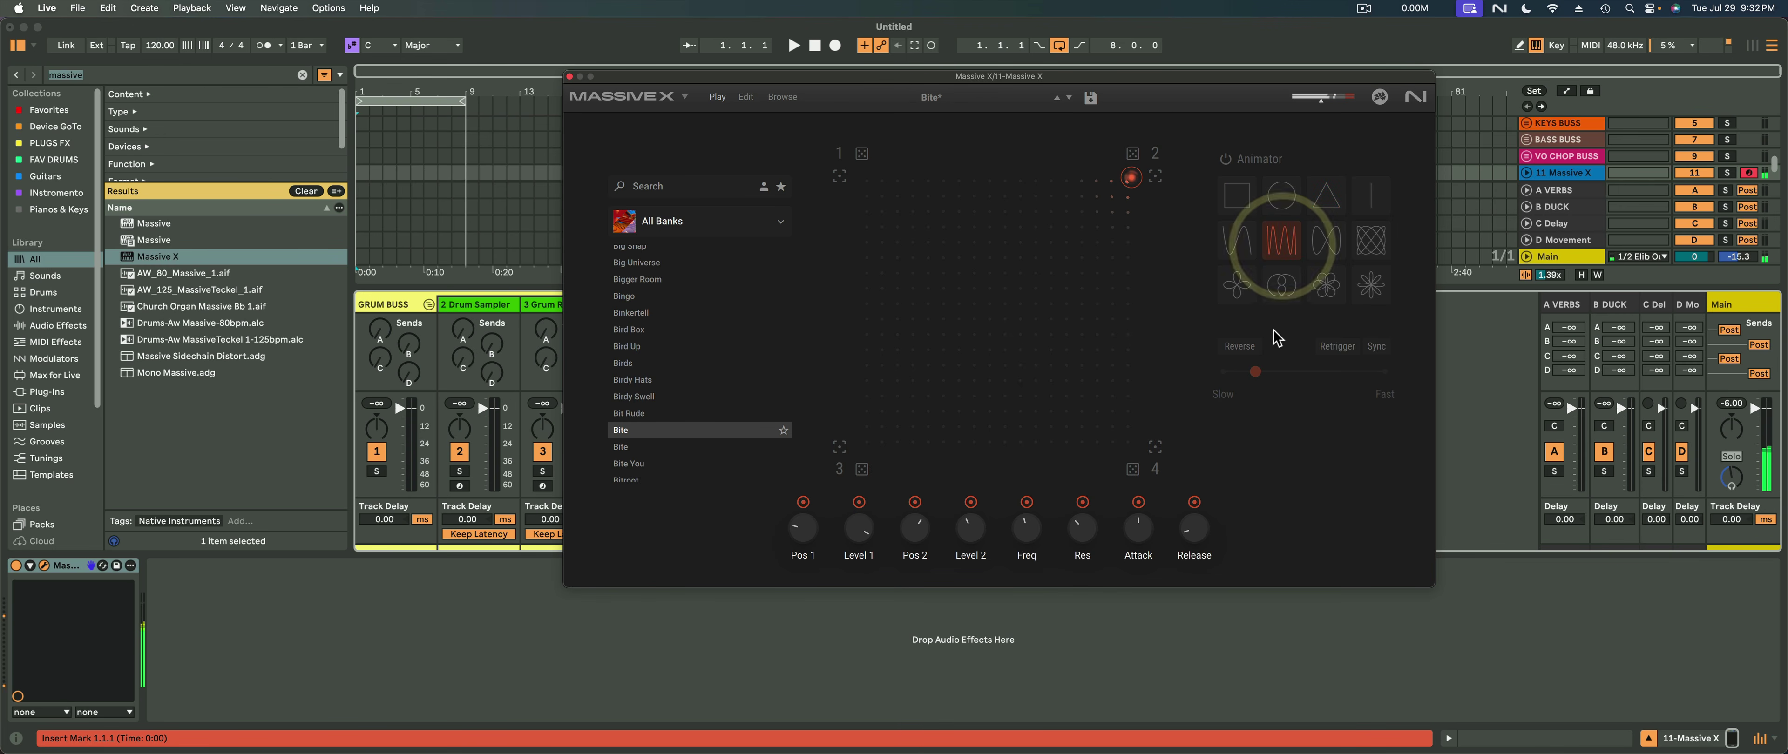
click(1277, 290)
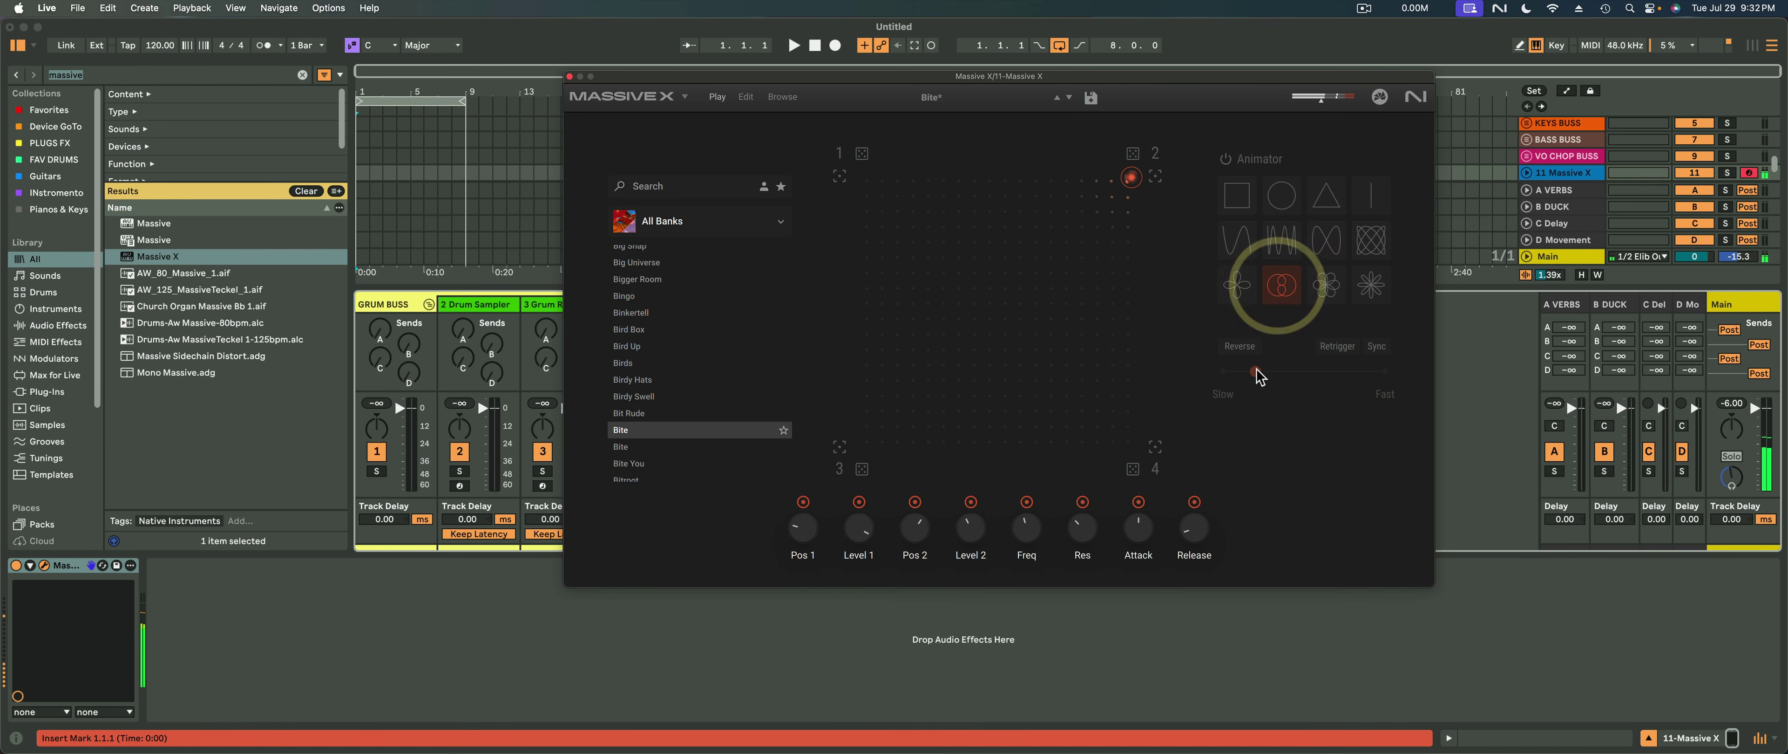
drag(1256, 372, 1415, 387)
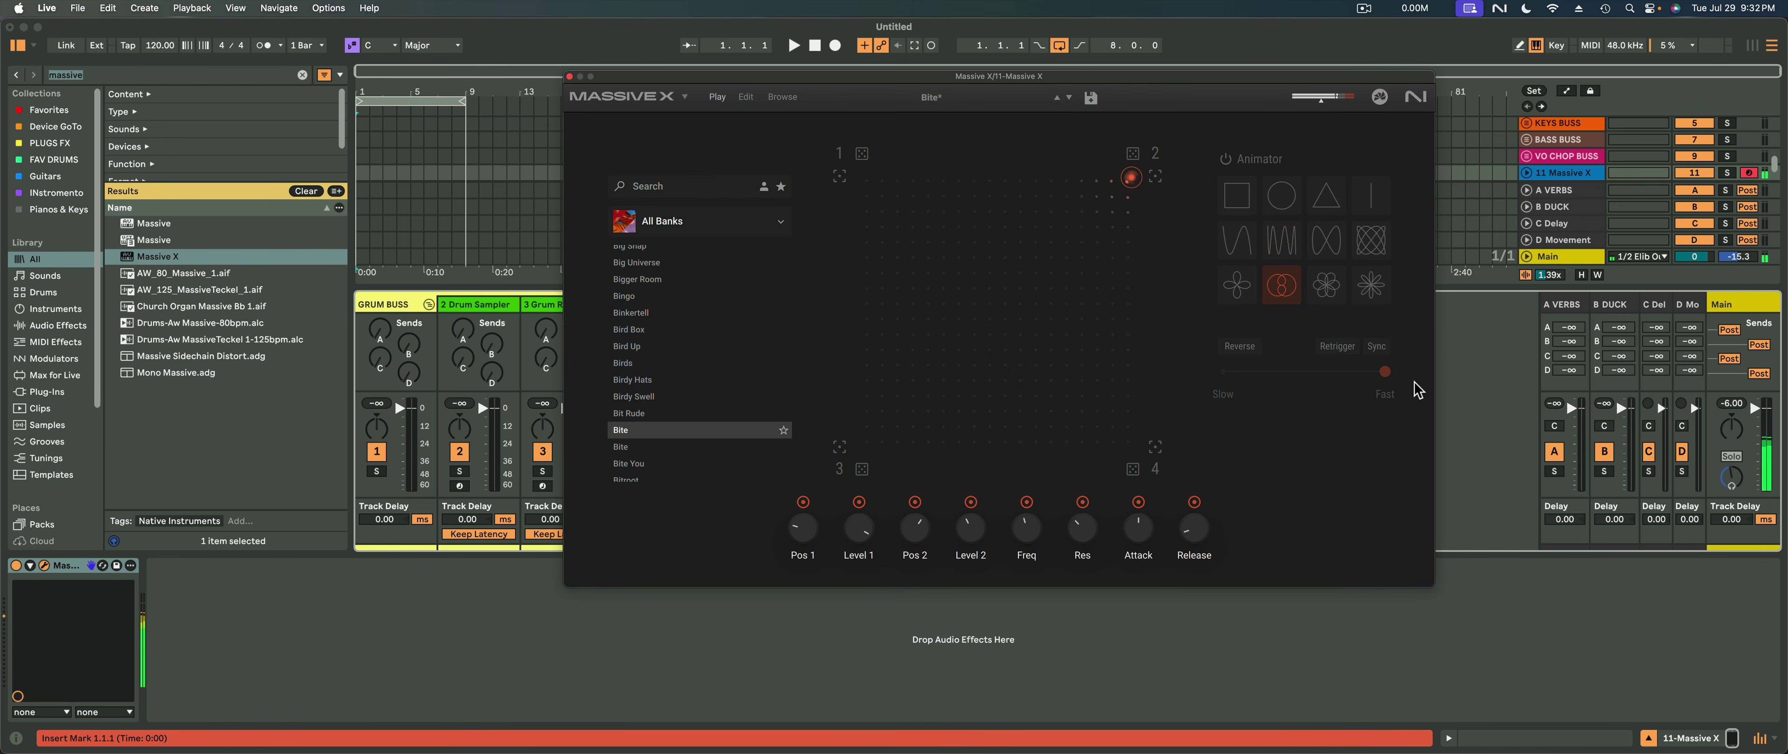
click(1326, 347)
click(1241, 347)
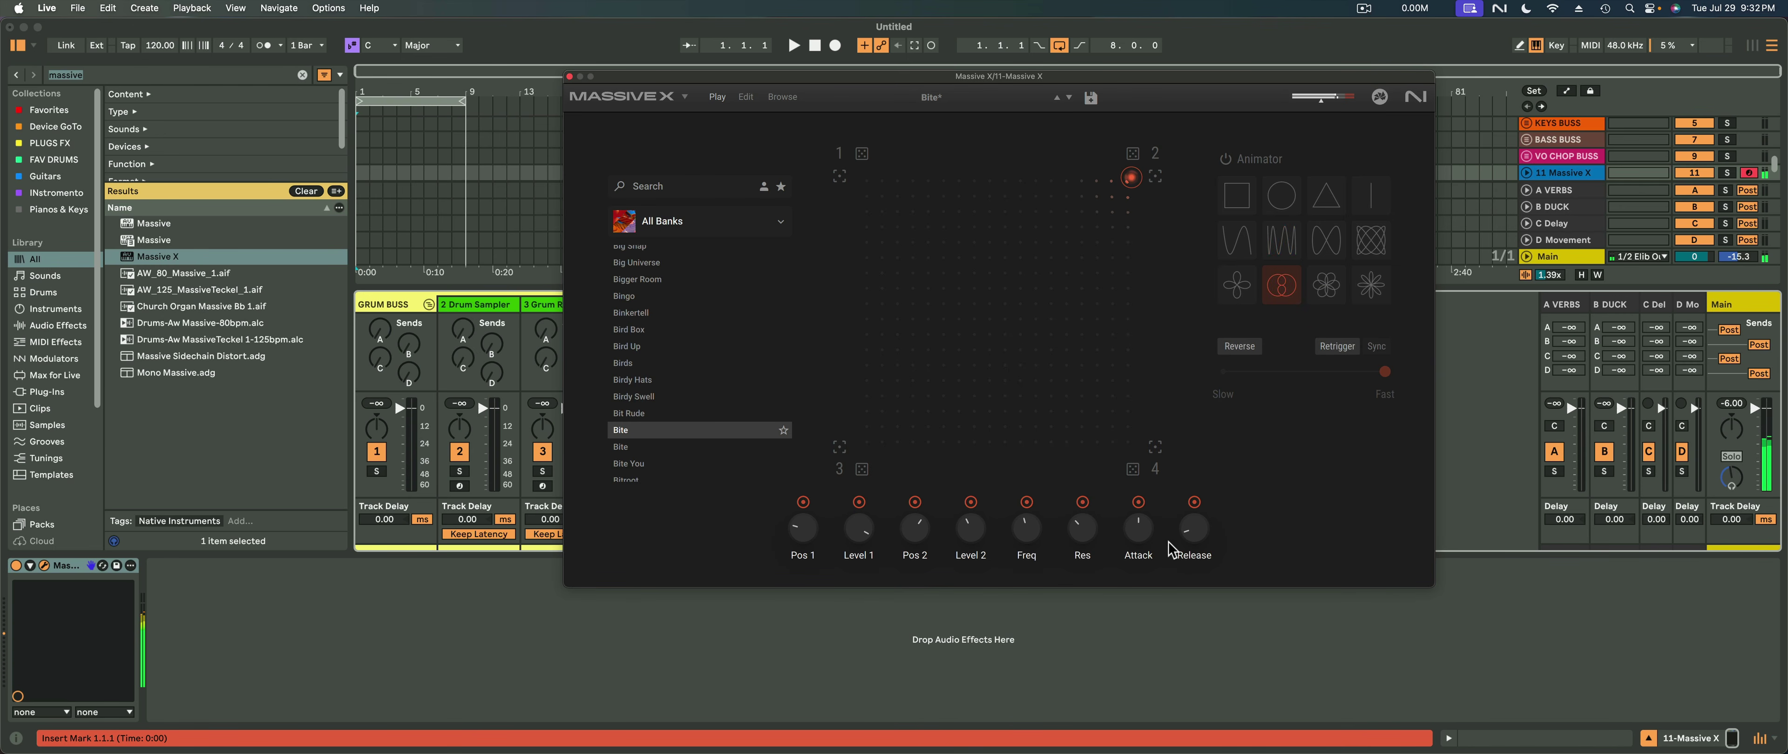
Adjust the Attack, Release, Level 2, Pos 2, Level 1 and Pos 1 macros of the Bite preset
click(1139, 530)
drag(1106, 532, 1123, 708)
drag(1160, 539, 1151, 401)
click(1170, 472)
drag(969, 508, 965, 384)
click(904, 657)
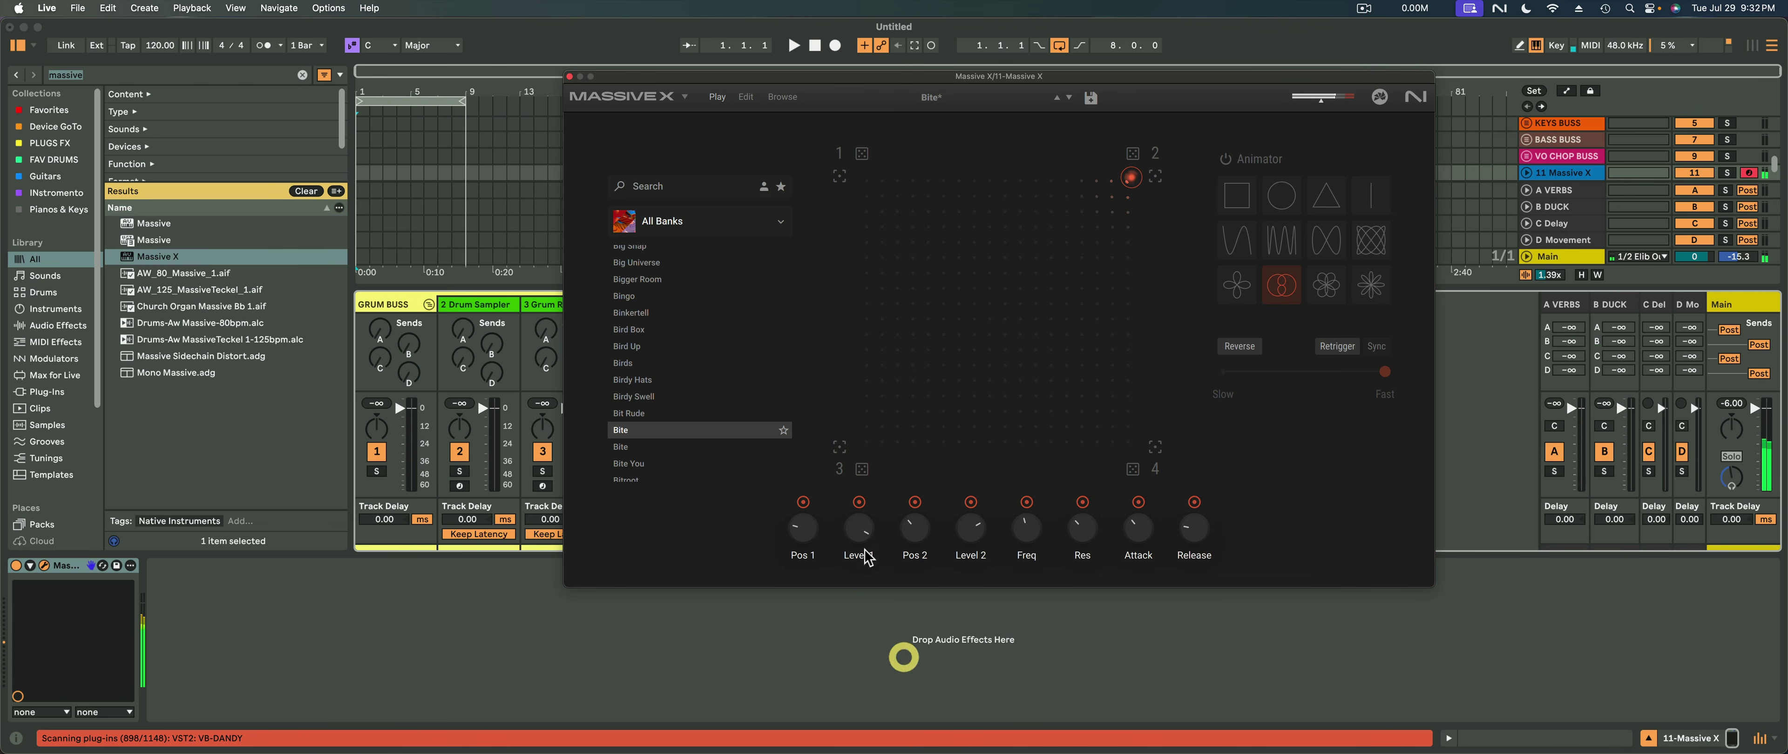
click(799, 749)
click(857, 309)
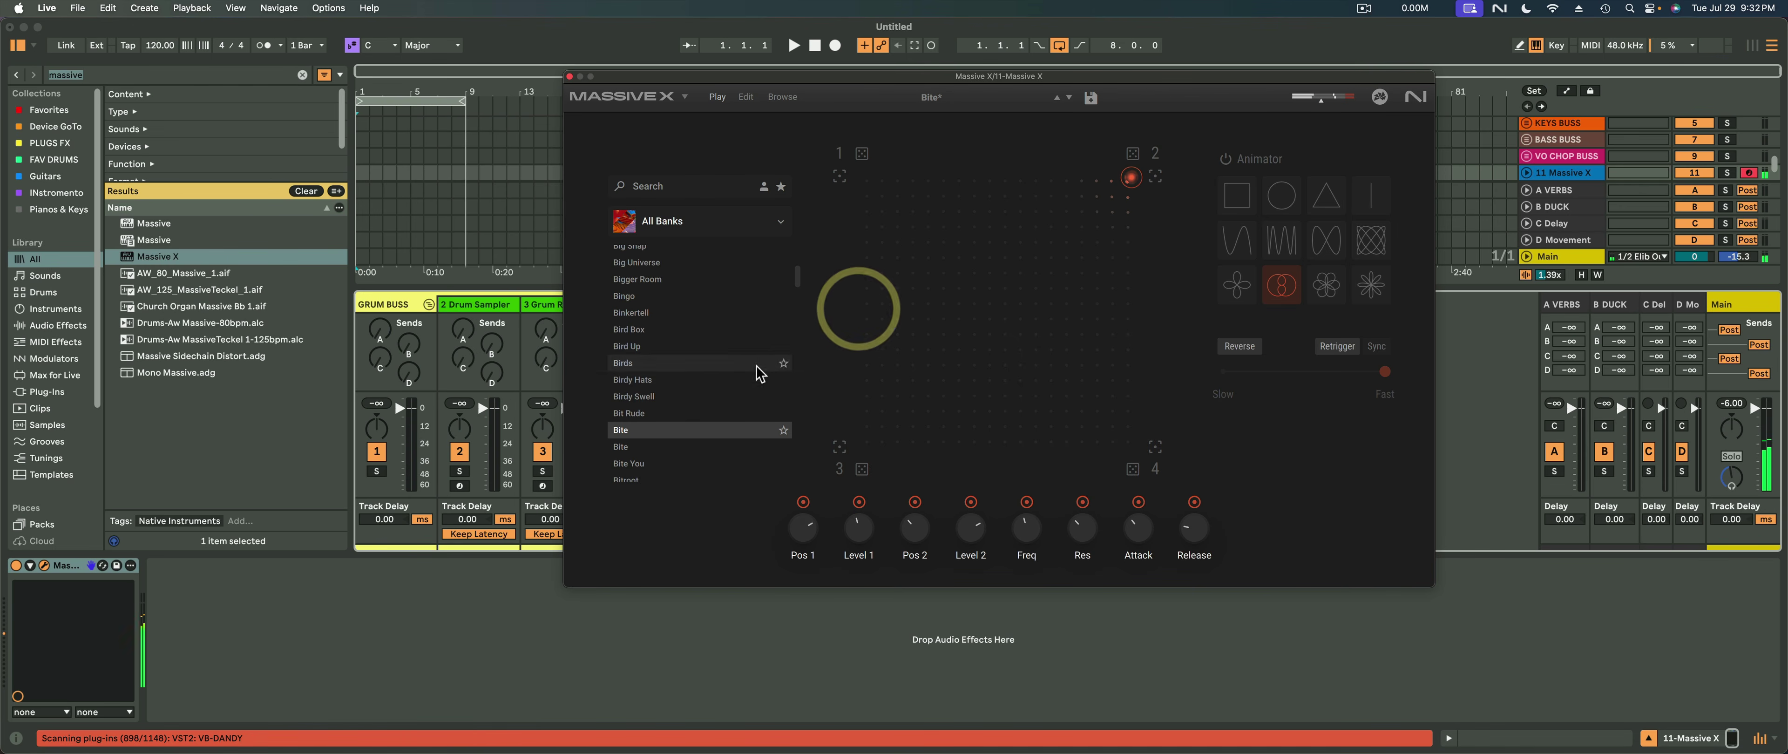
Load the Bit Rude preset and move its morph point diagonally from corner 1 to near corner 4
click(651, 415)
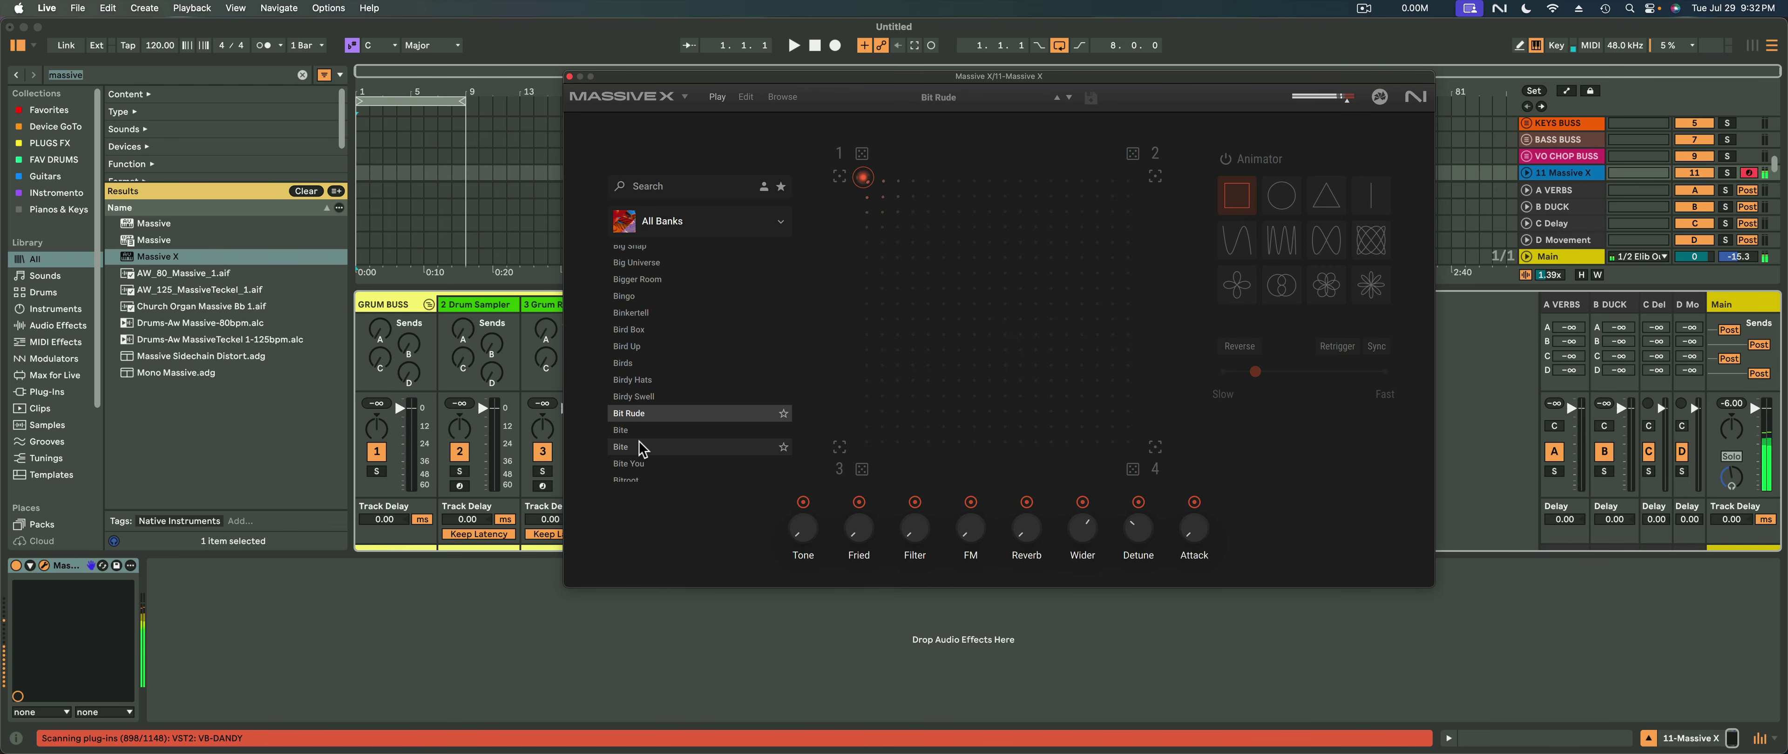
drag(863, 177, 1109, 445)
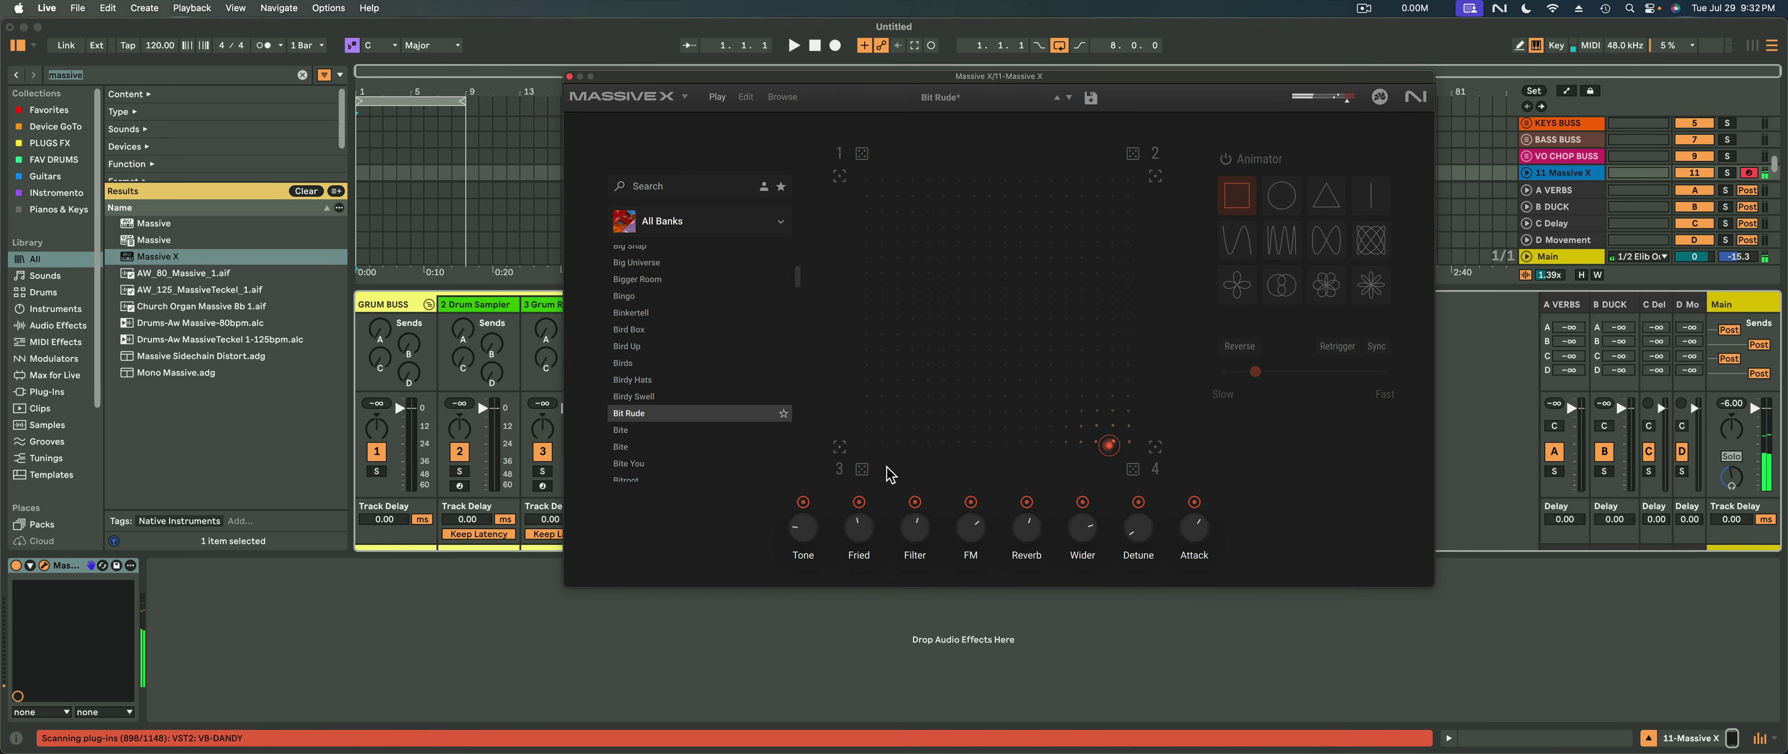
Raise the Wider and FM macros and set the Filter macro to 100 %
drag(1088, 545, 1087, 450)
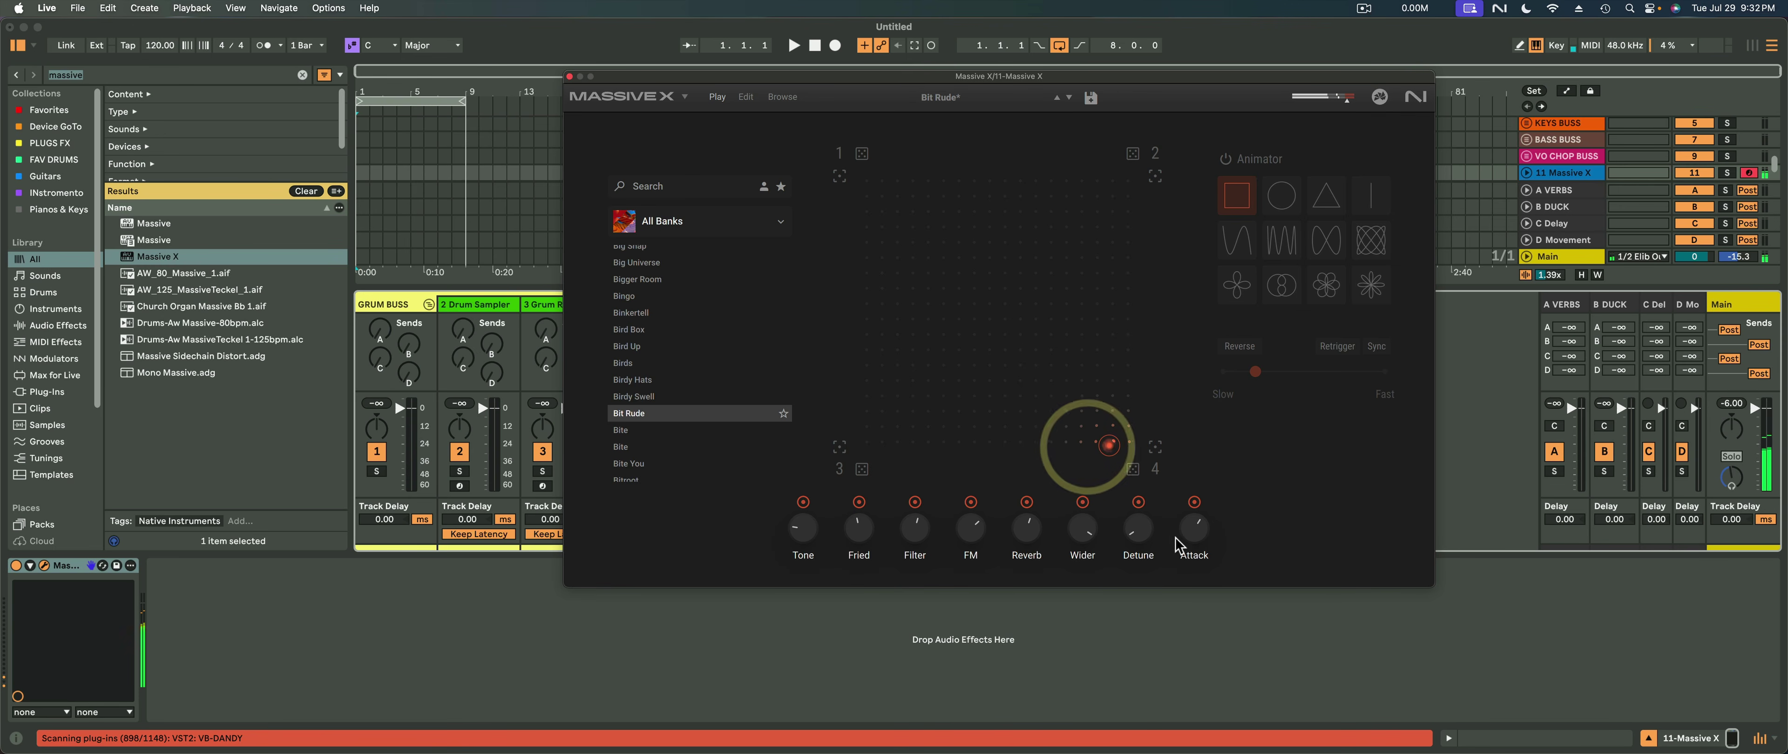
drag(922, 519, 893, 321)
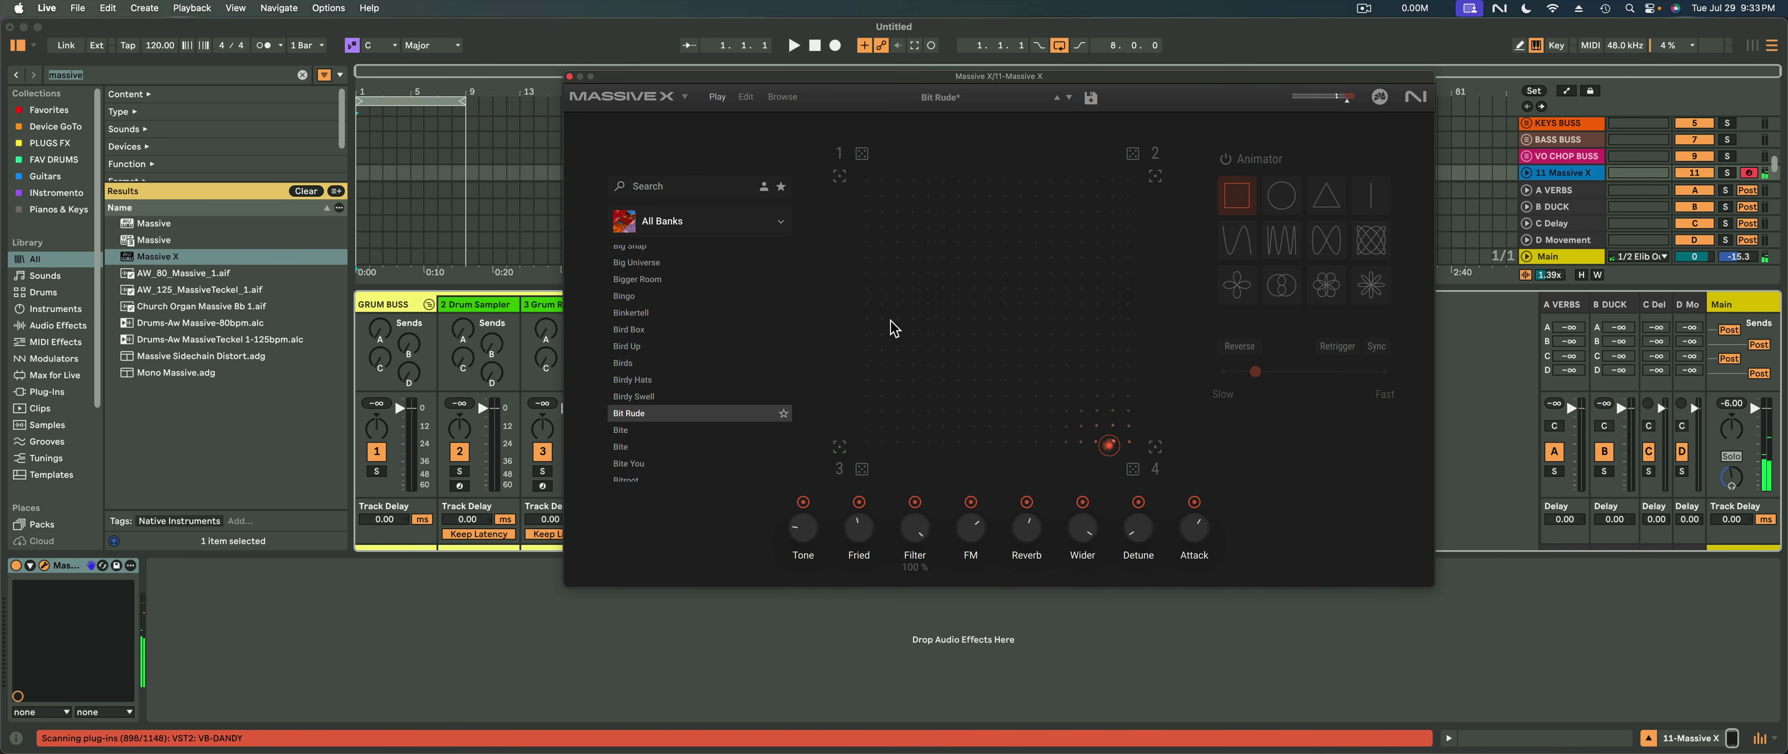
drag(969, 517, 970, 320)
drag(974, 506, 976, 502)
Randomize the macro settings of morph corner 4 several times
click(1138, 471)
click(1133, 470)
click(1134, 469)
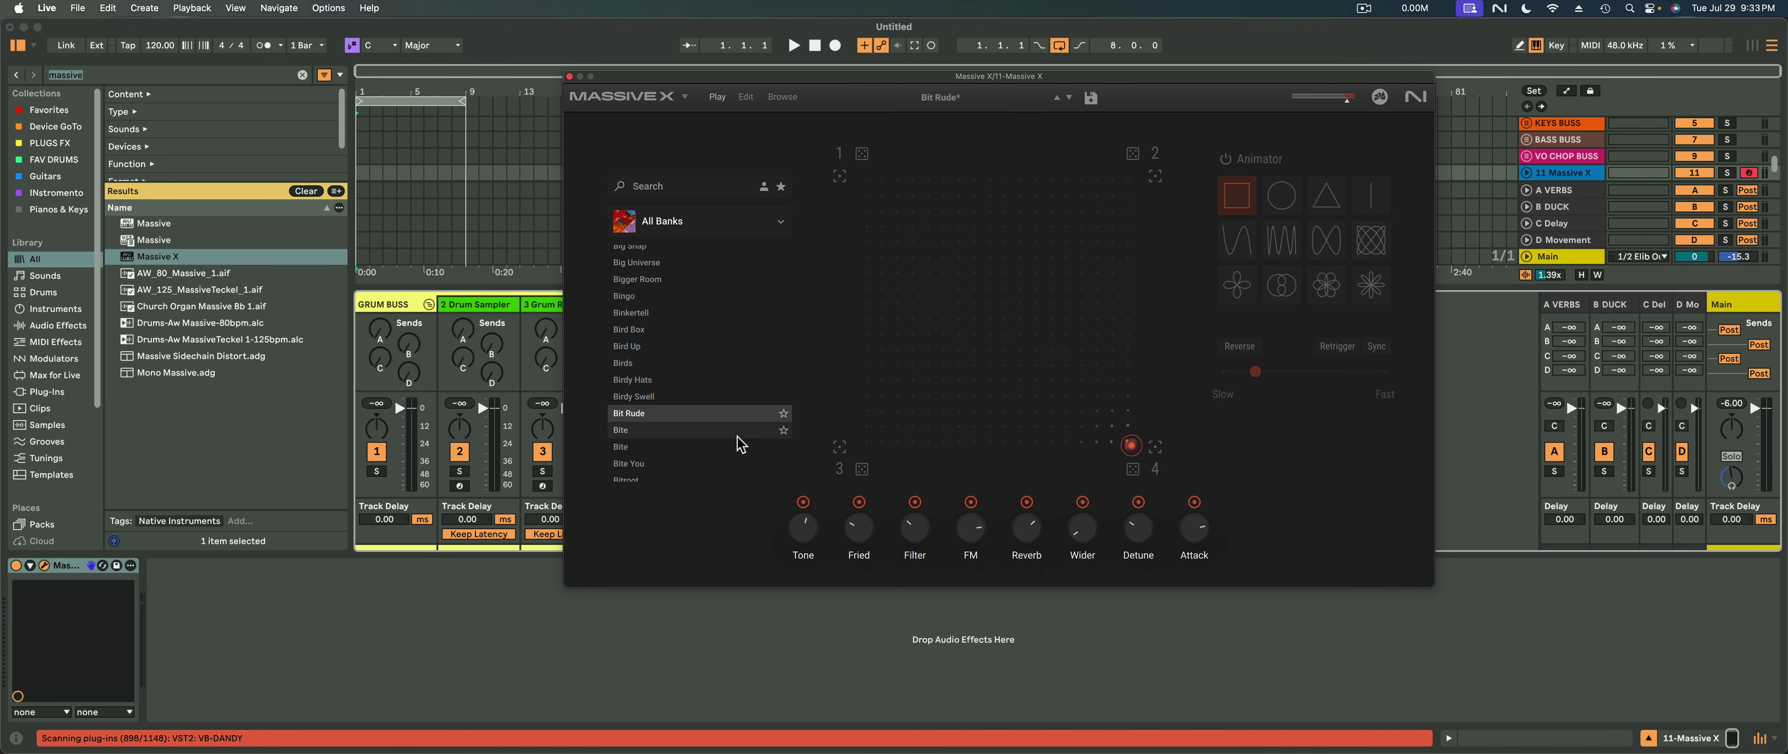
Look through the preset list and compare the Edit page's oscillators, filter and modulators with the simpler Play page
scroll(687, 409, down, 10)
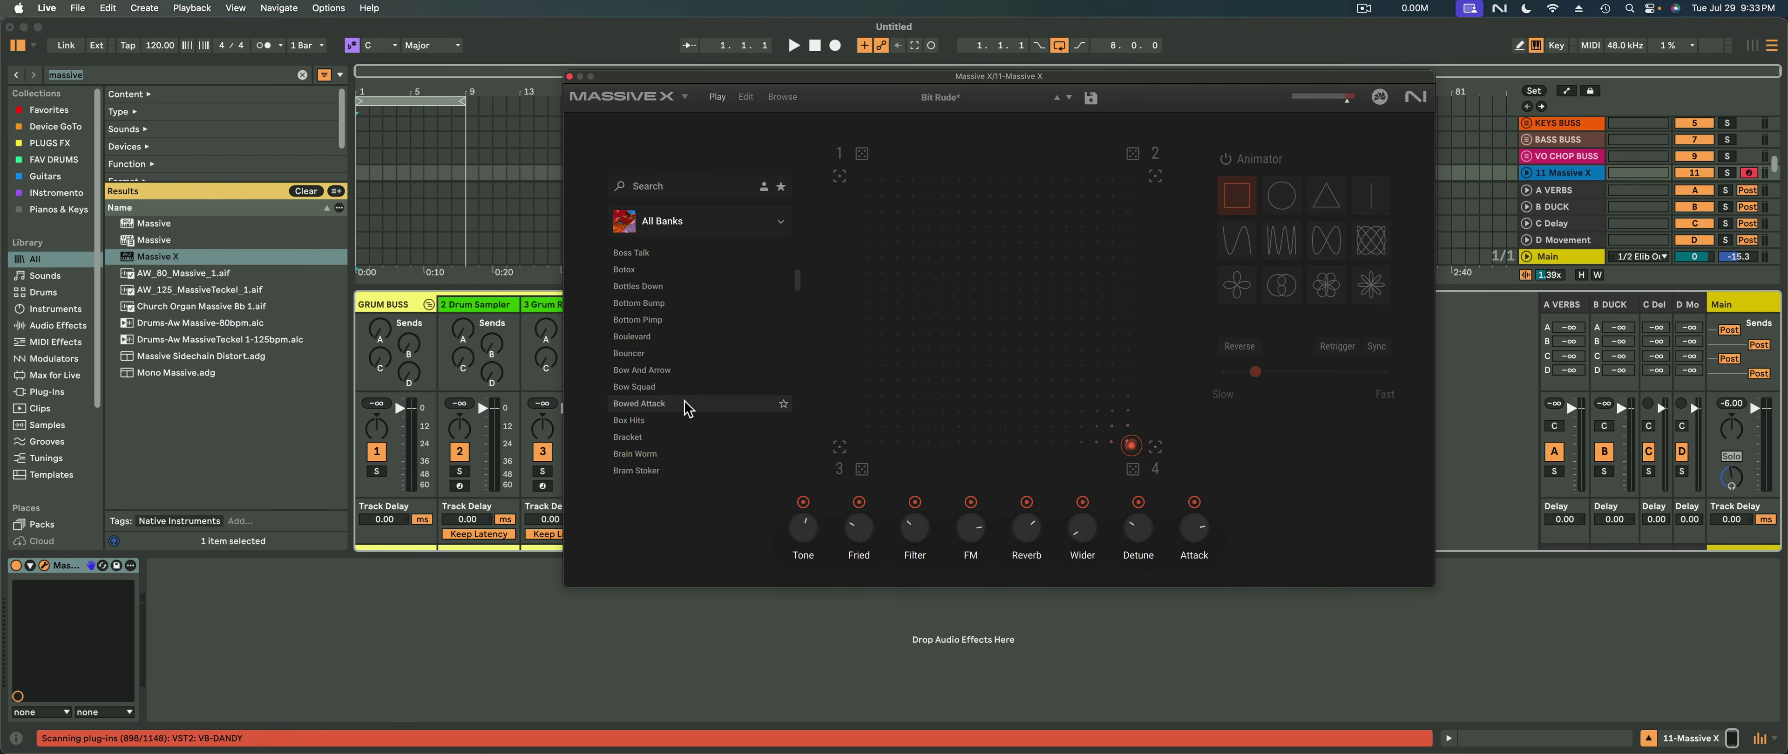
click(746, 97)
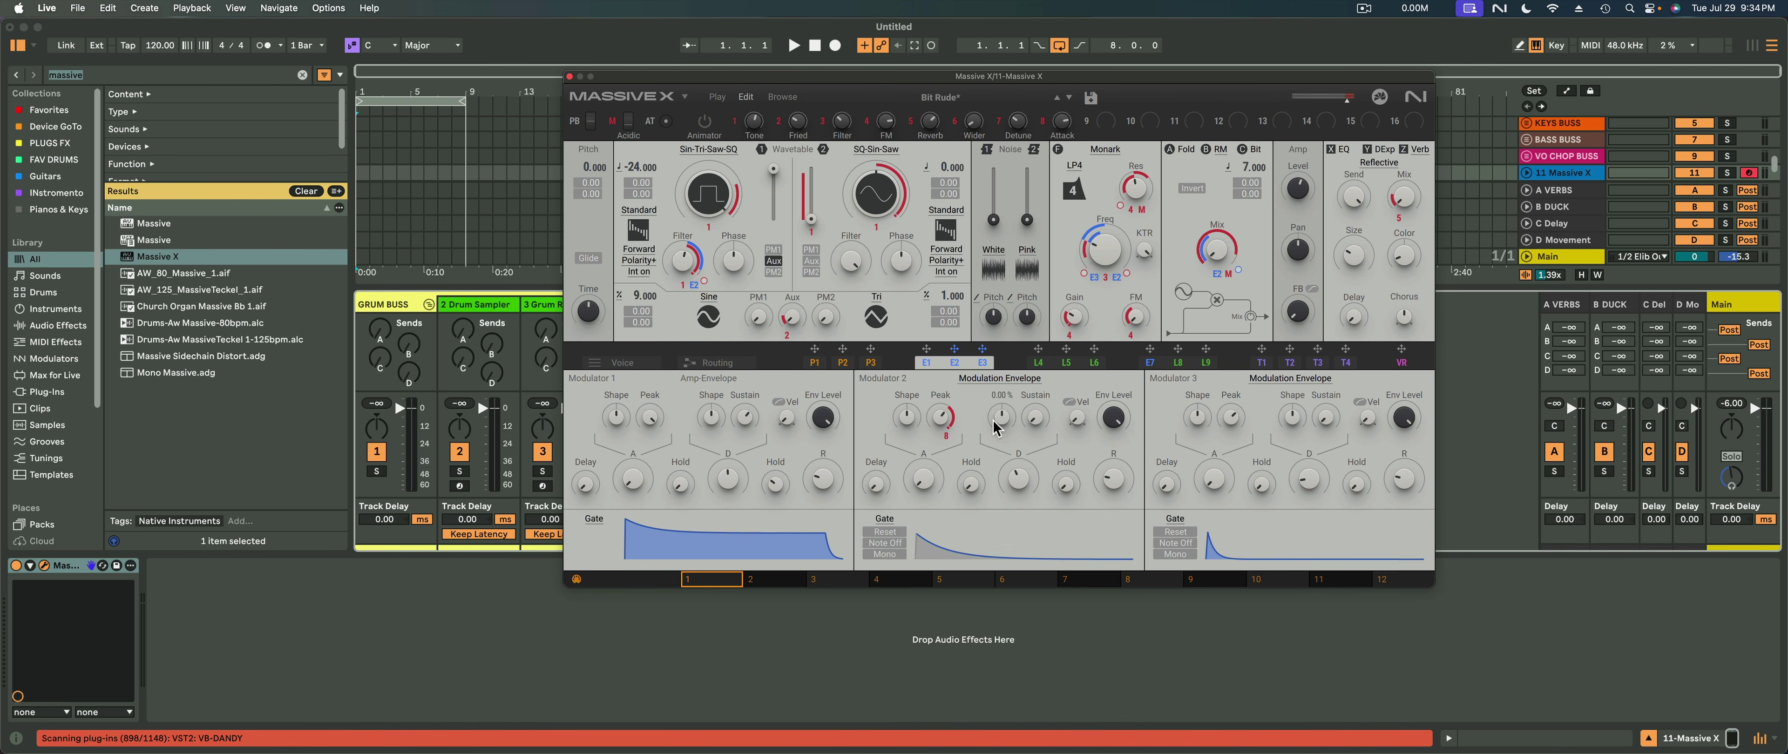
click(718, 97)
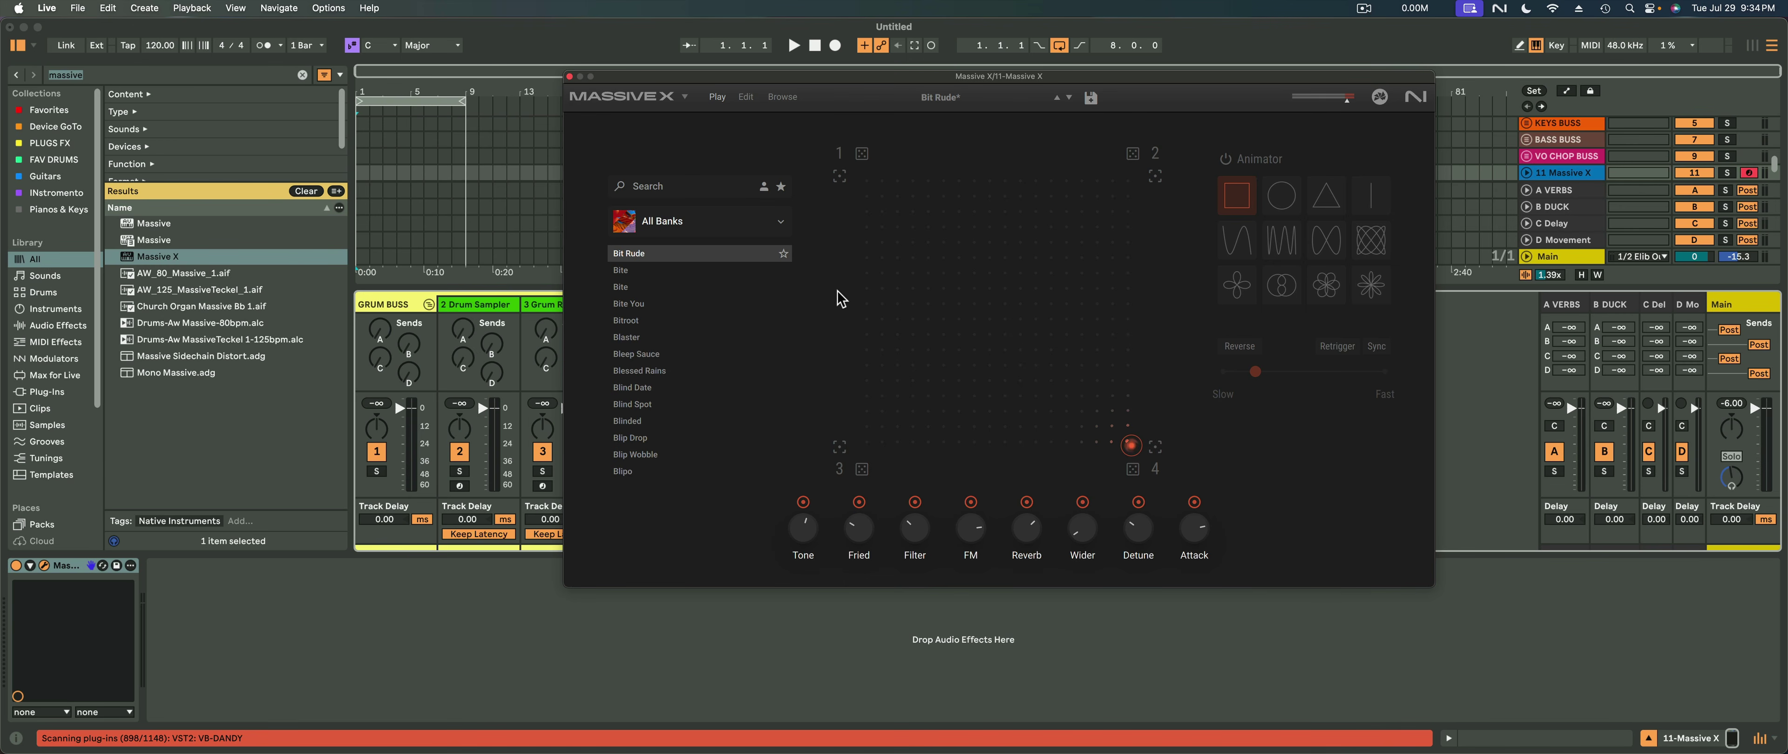
click(748, 98)
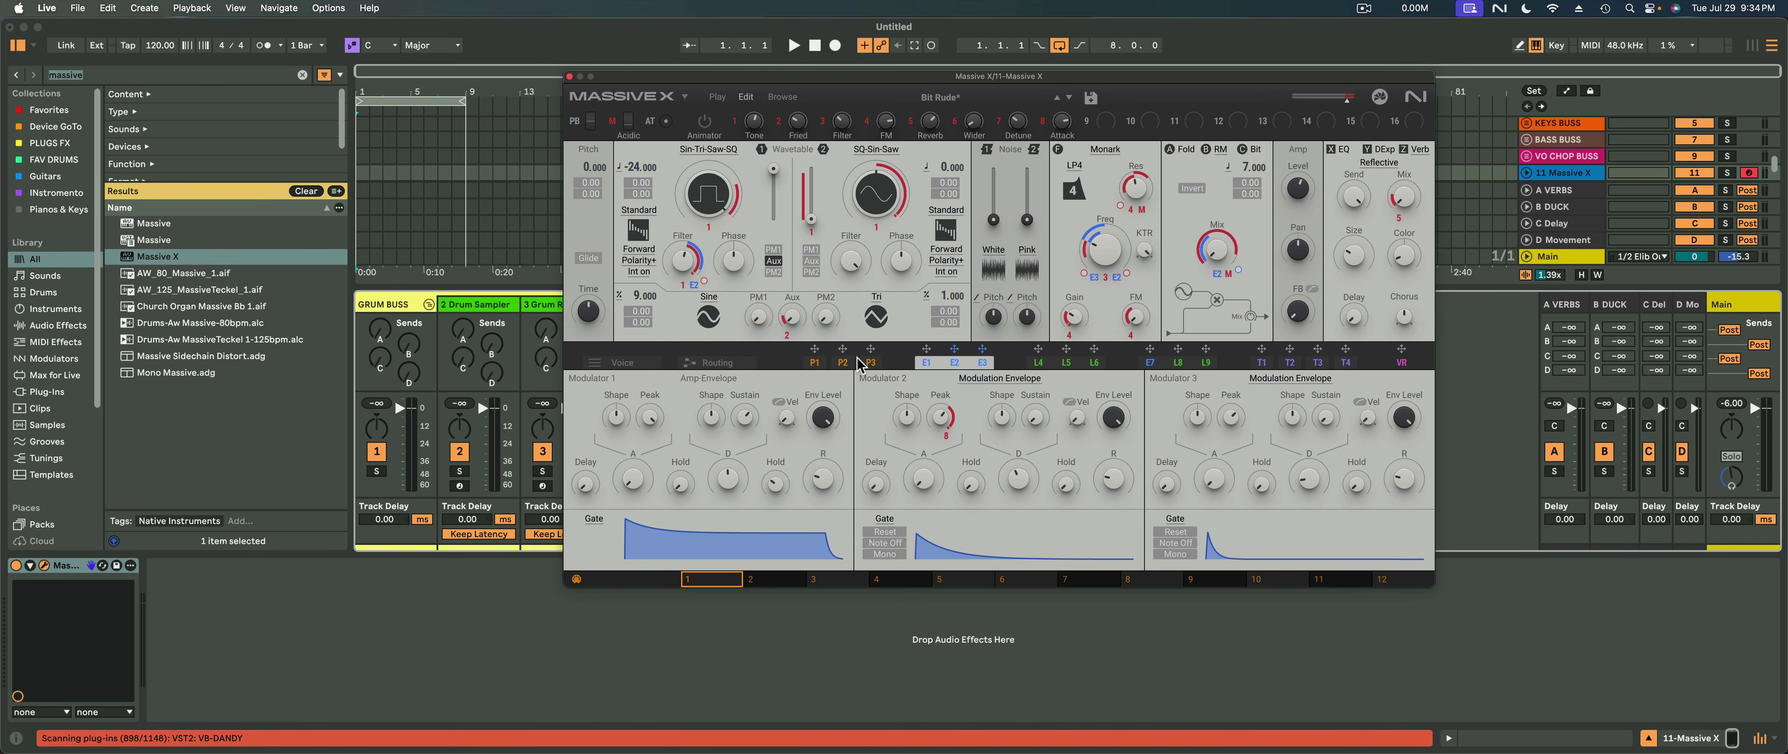
mouse_move(821, 321)
click(717, 98)
click(717, 101)
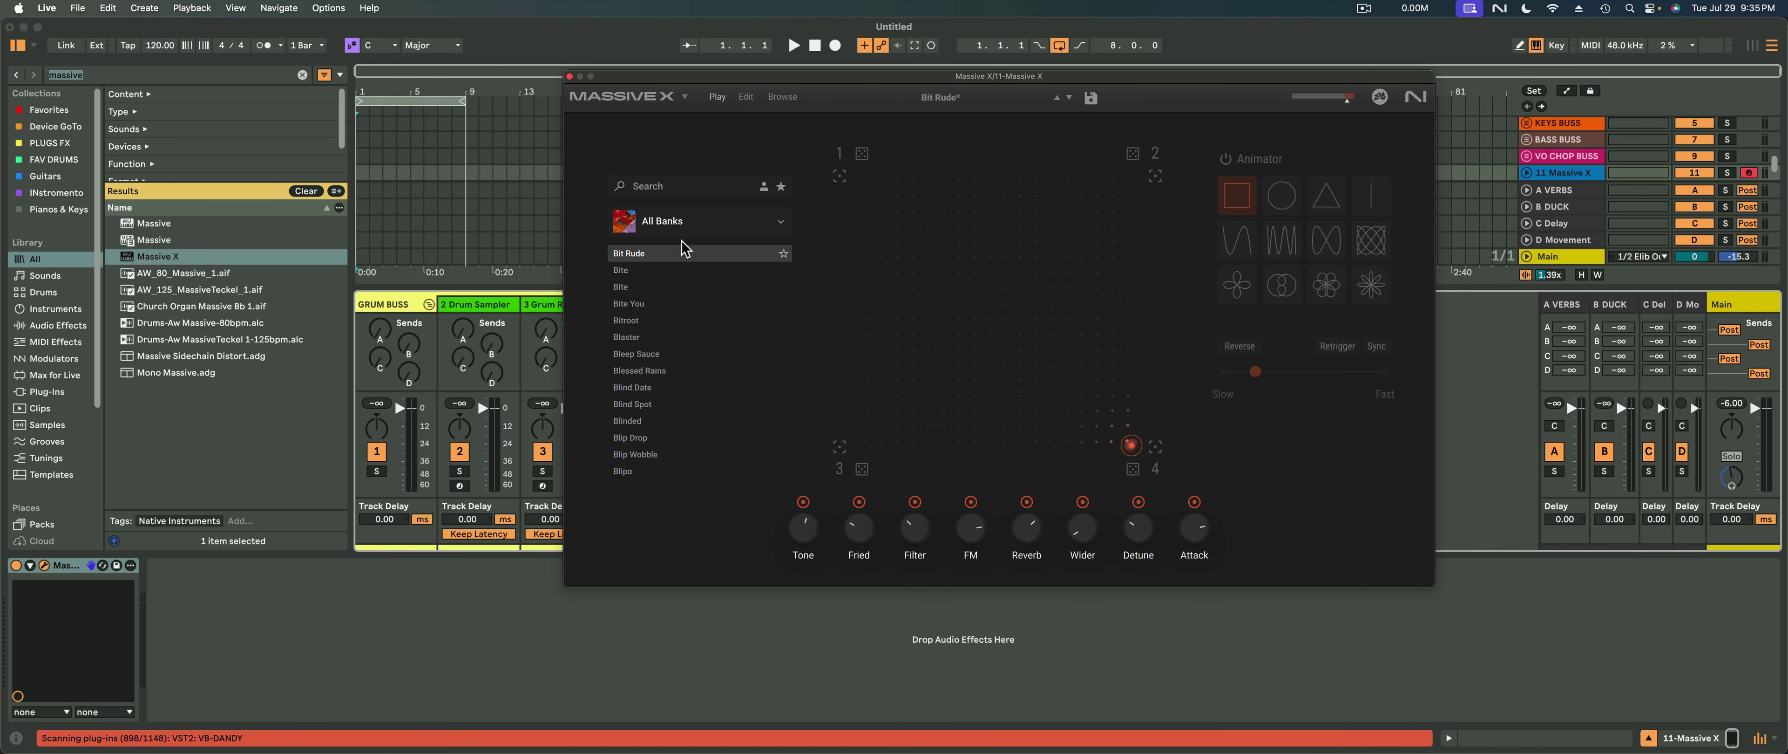
Load the Blaster preset and sweep its morph point across the pad toward corner 4 and back up
click(673, 339)
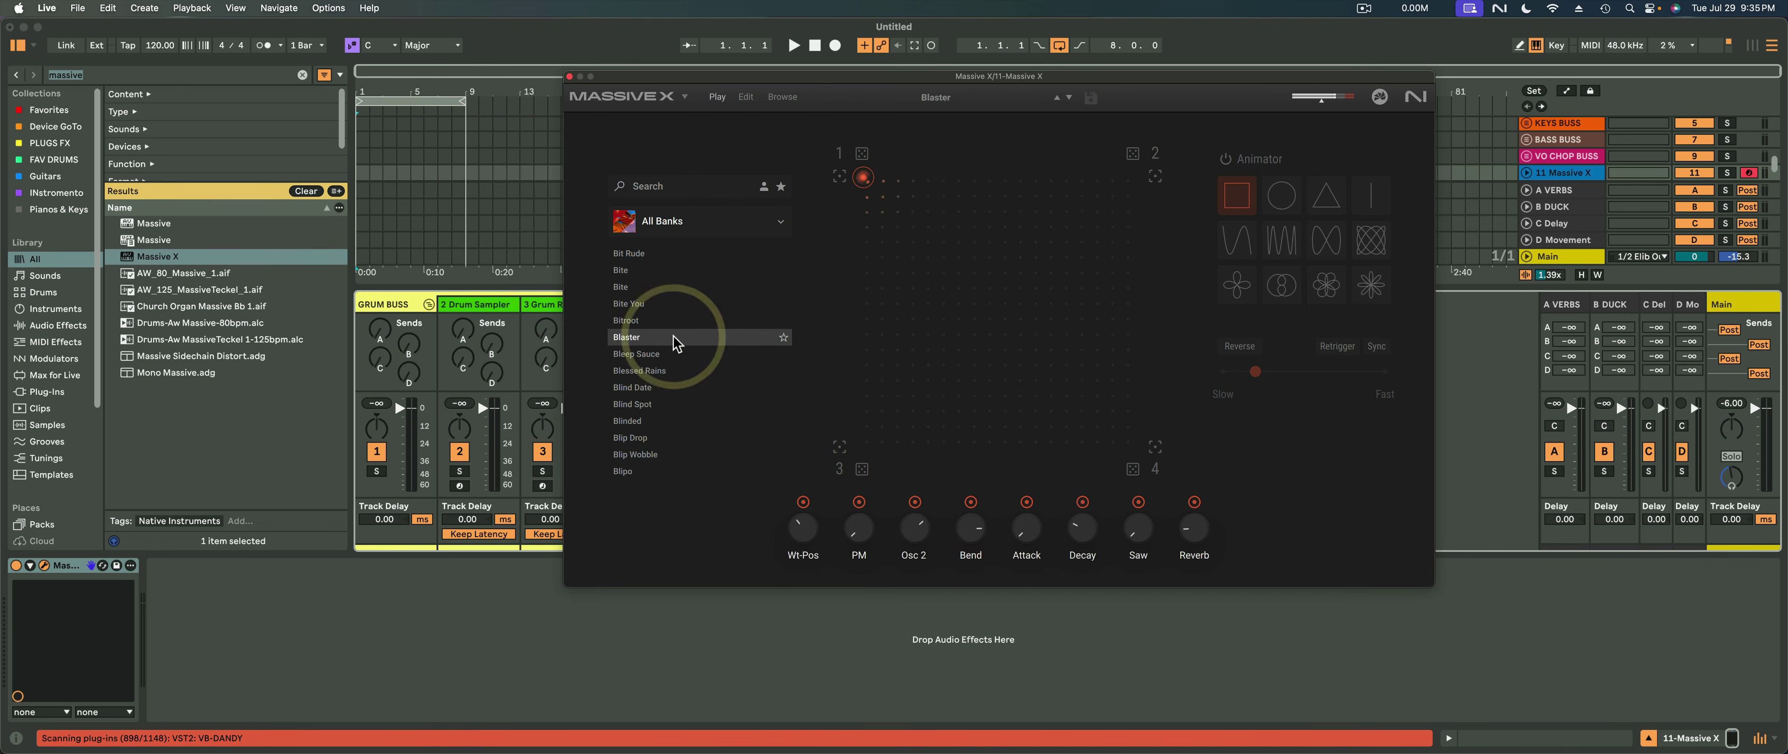
mouse_move(965, 299)
mouse_down()
mouse_move(1129, 184)
mouse_move(1094, 442)
mouse_up()
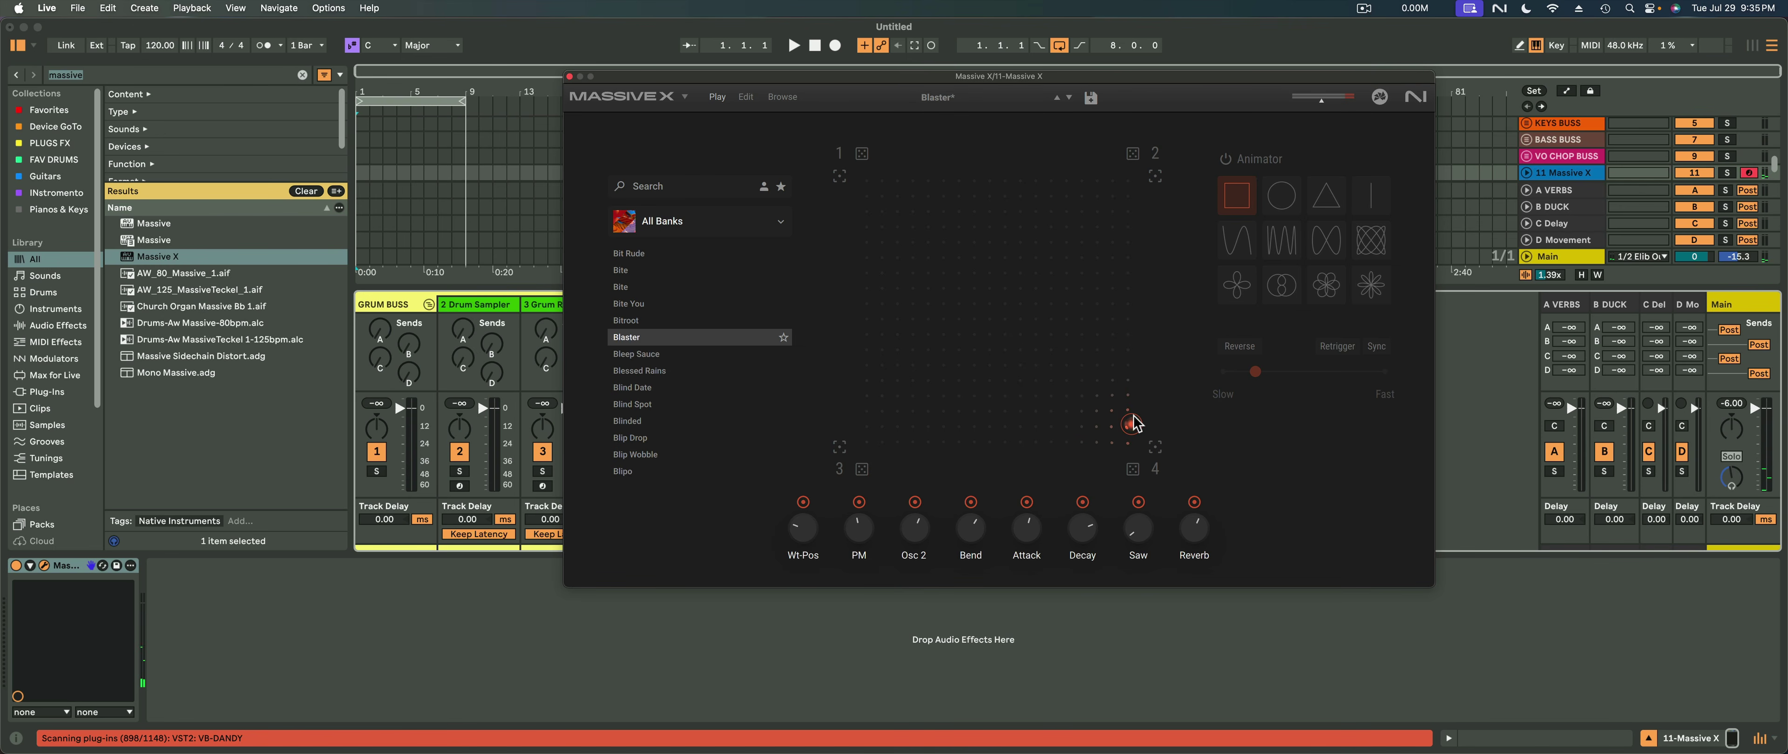
drag(1087, 432, 1108, 310)
Snap the morph point to each of the four corners in turn, ending at corner 4
click(841, 179)
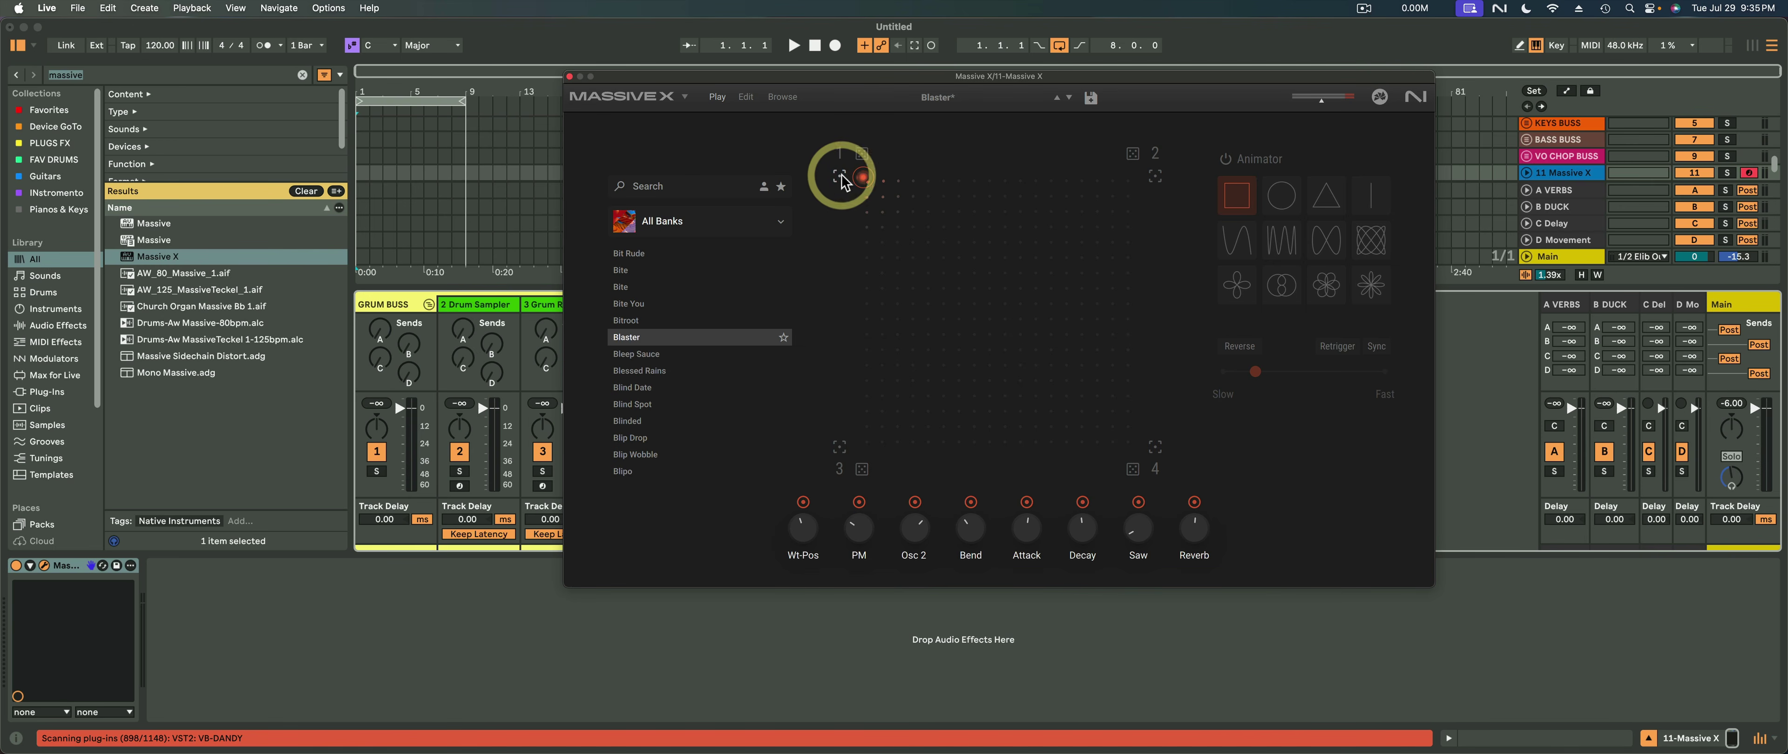
click(1154, 176)
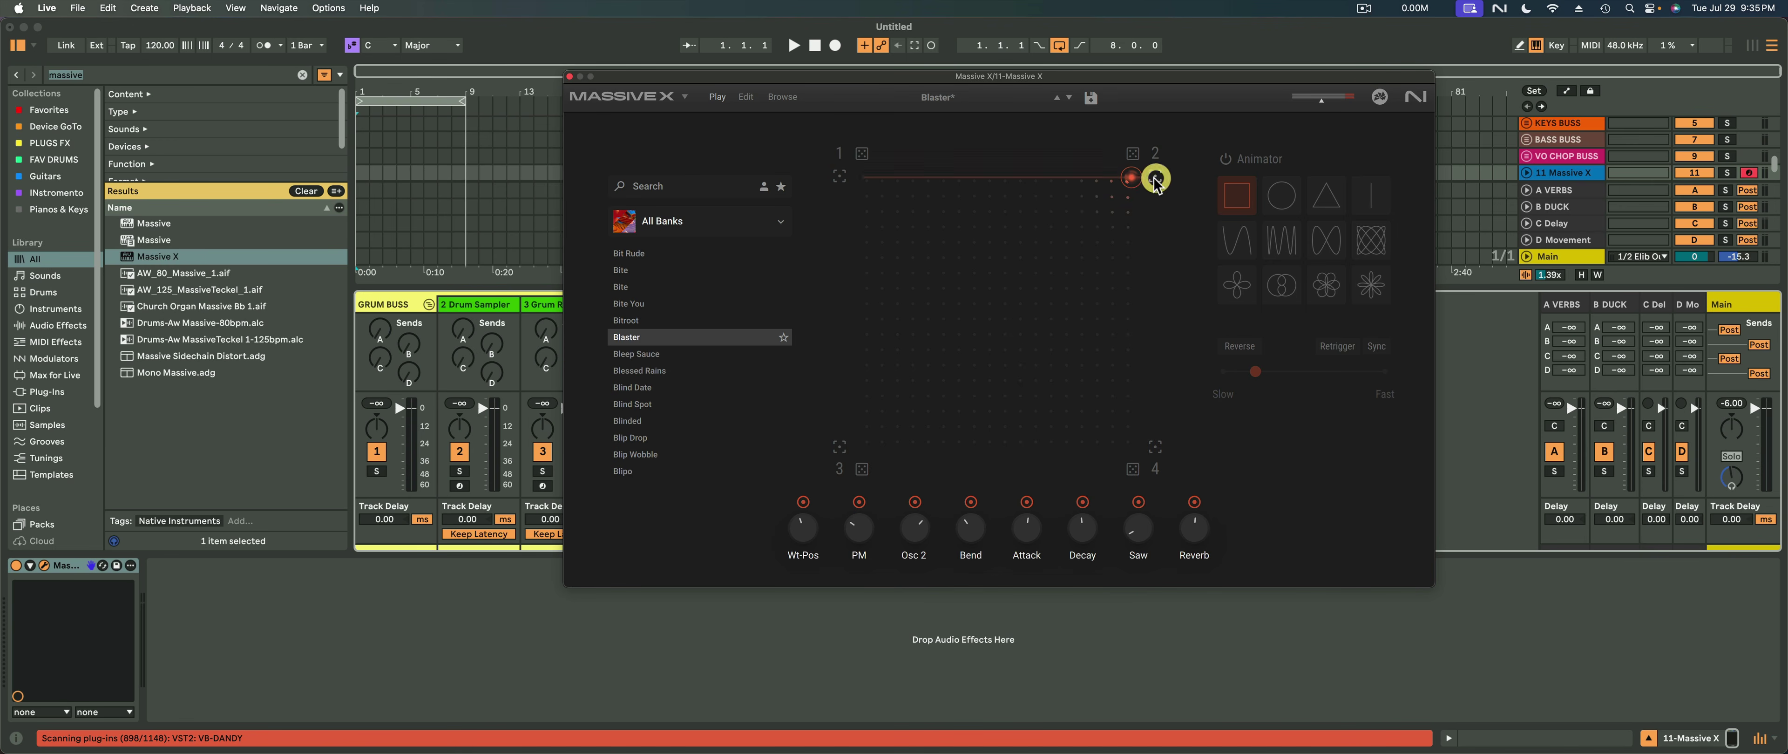
click(1155, 448)
click(840, 179)
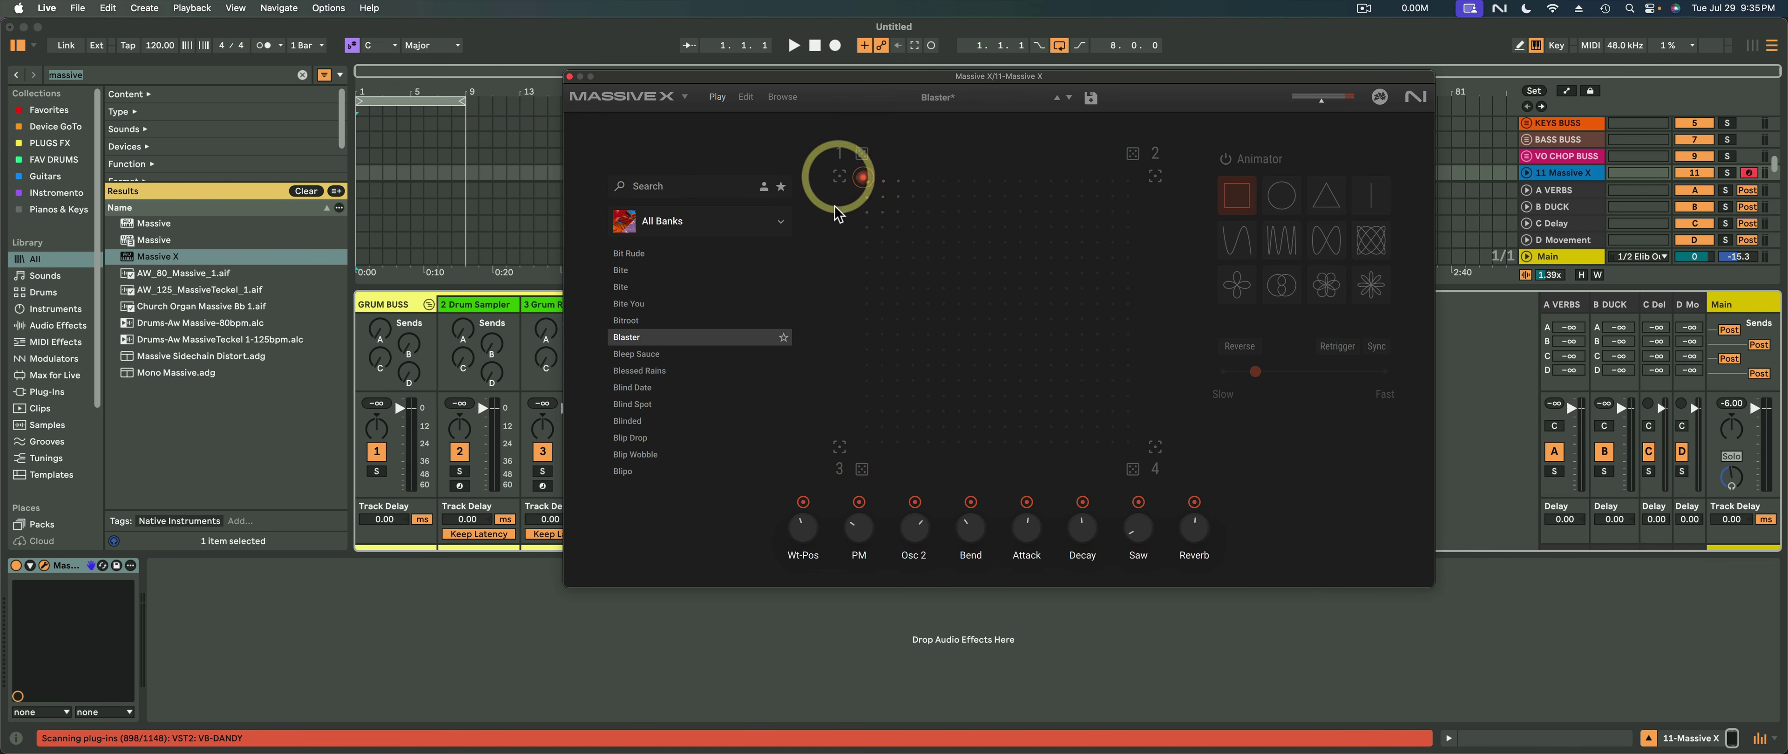
click(840, 449)
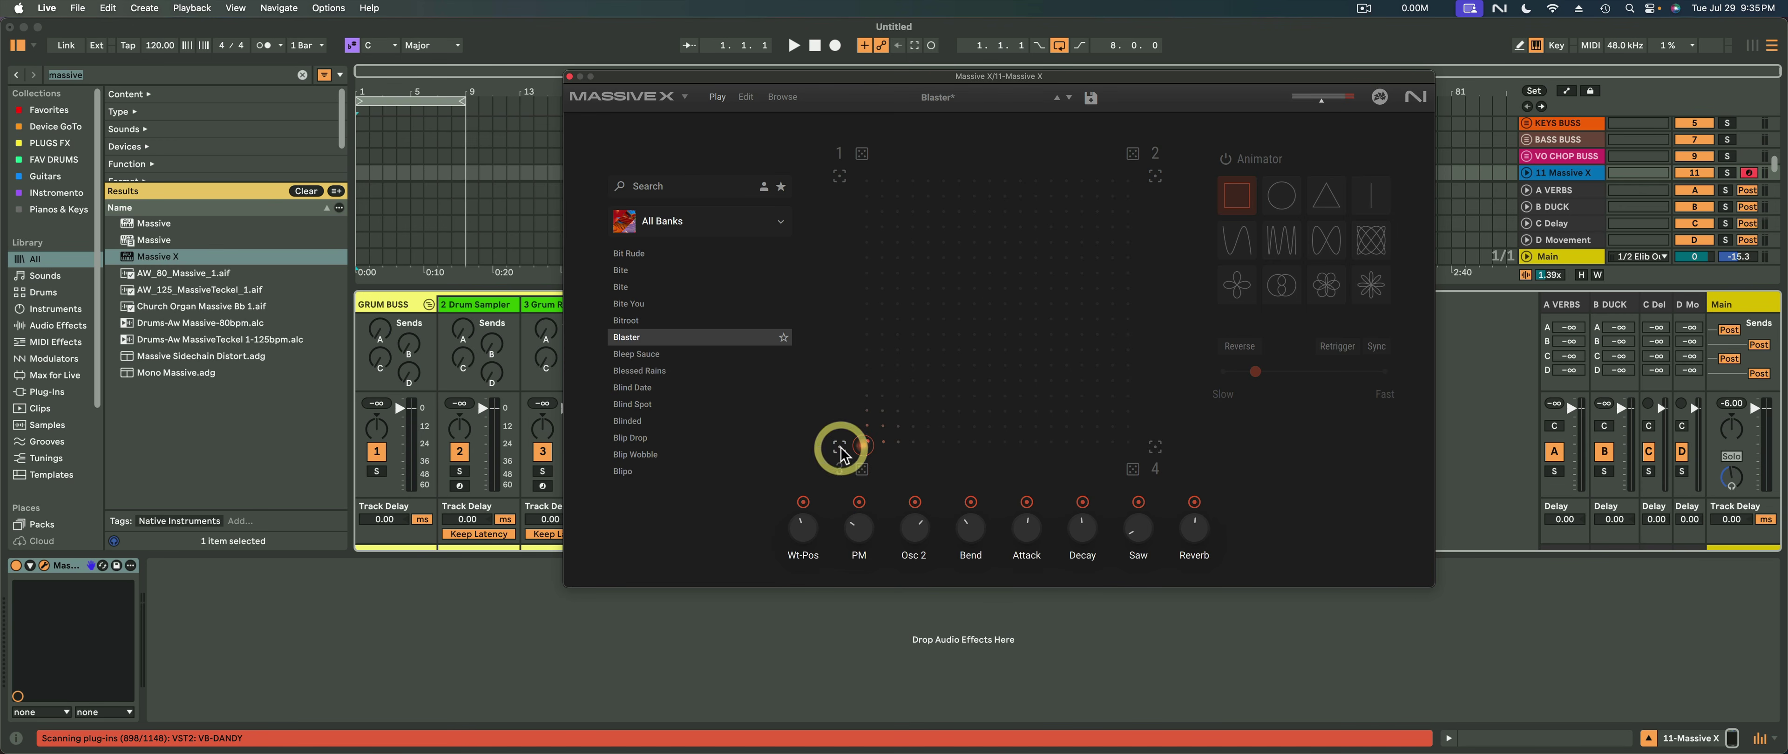
click(1157, 177)
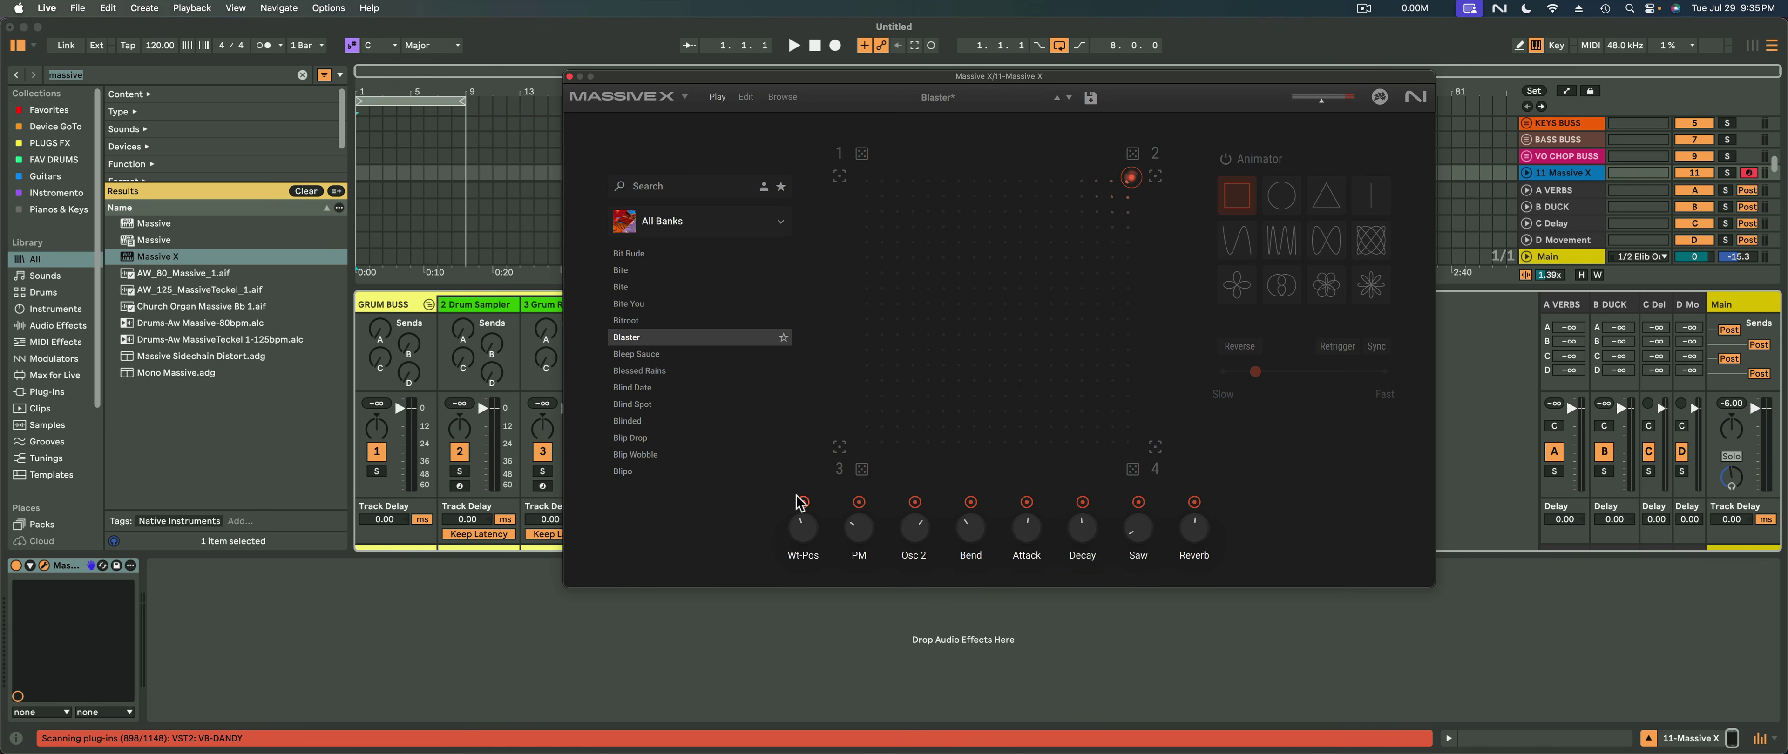
mouse_move(867, 454)
mouse_down()
mouse_move(869, 390)
mouse_move(877, 445)
mouse_up()
click(1157, 445)
Randomize the macro settings of morph corner 2 repeatedly to audition different variations
click(1134, 156)
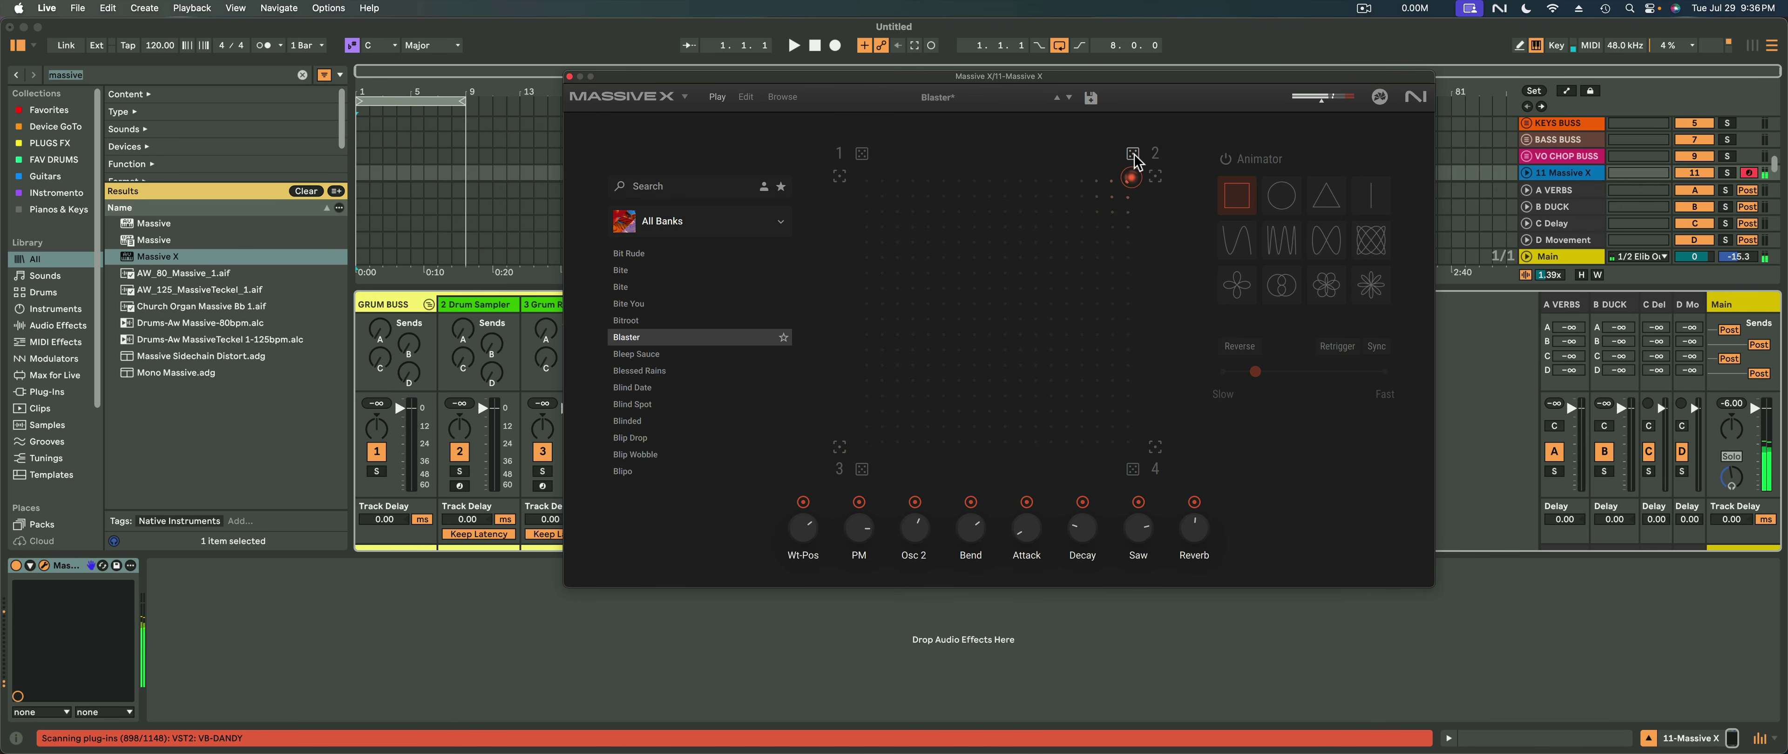
click(1133, 154)
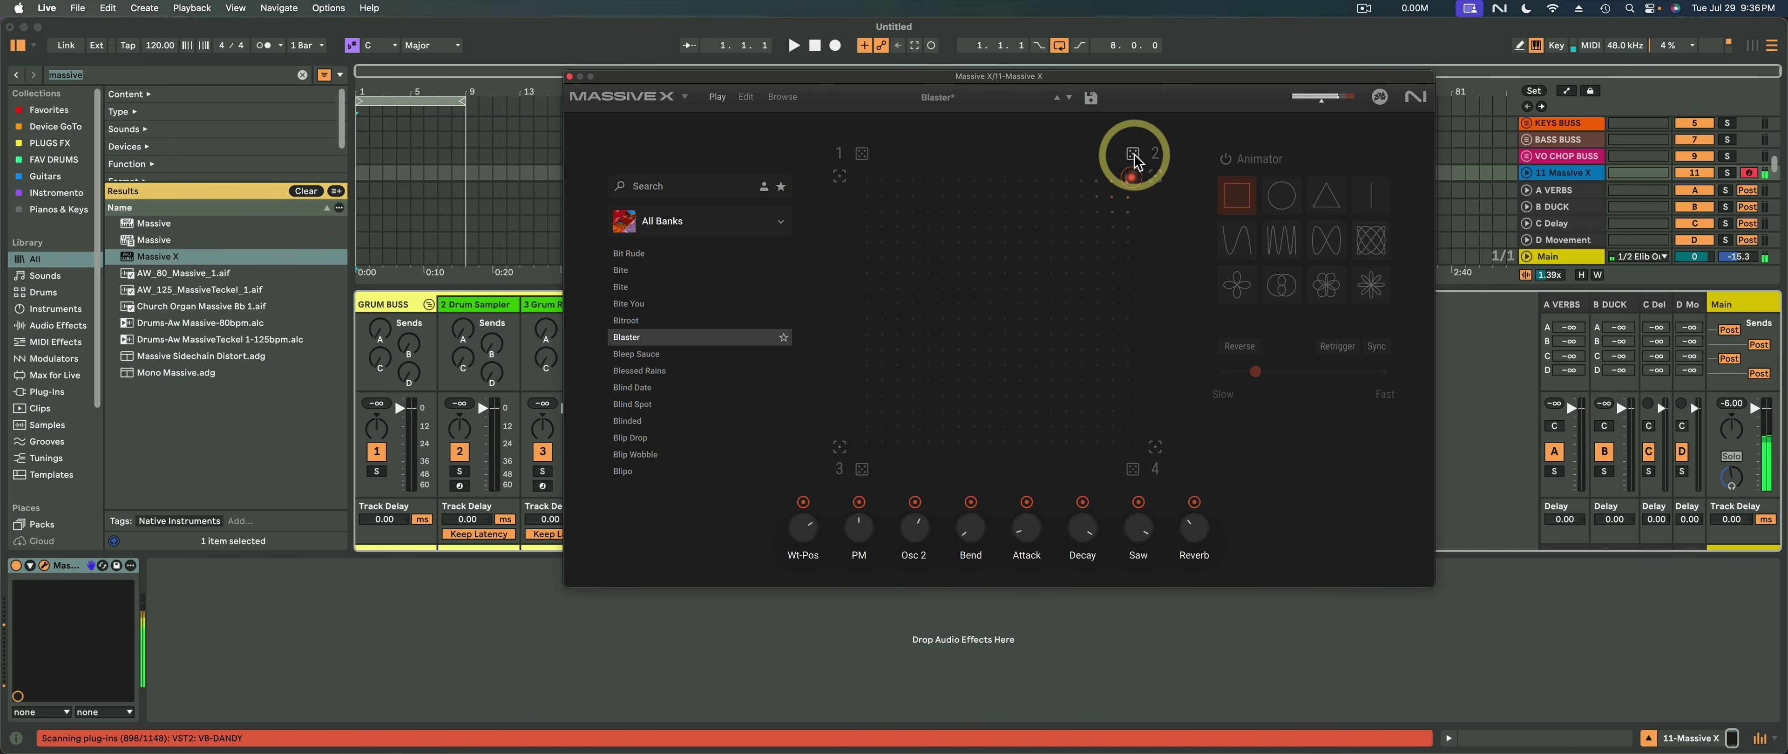
click(1133, 154)
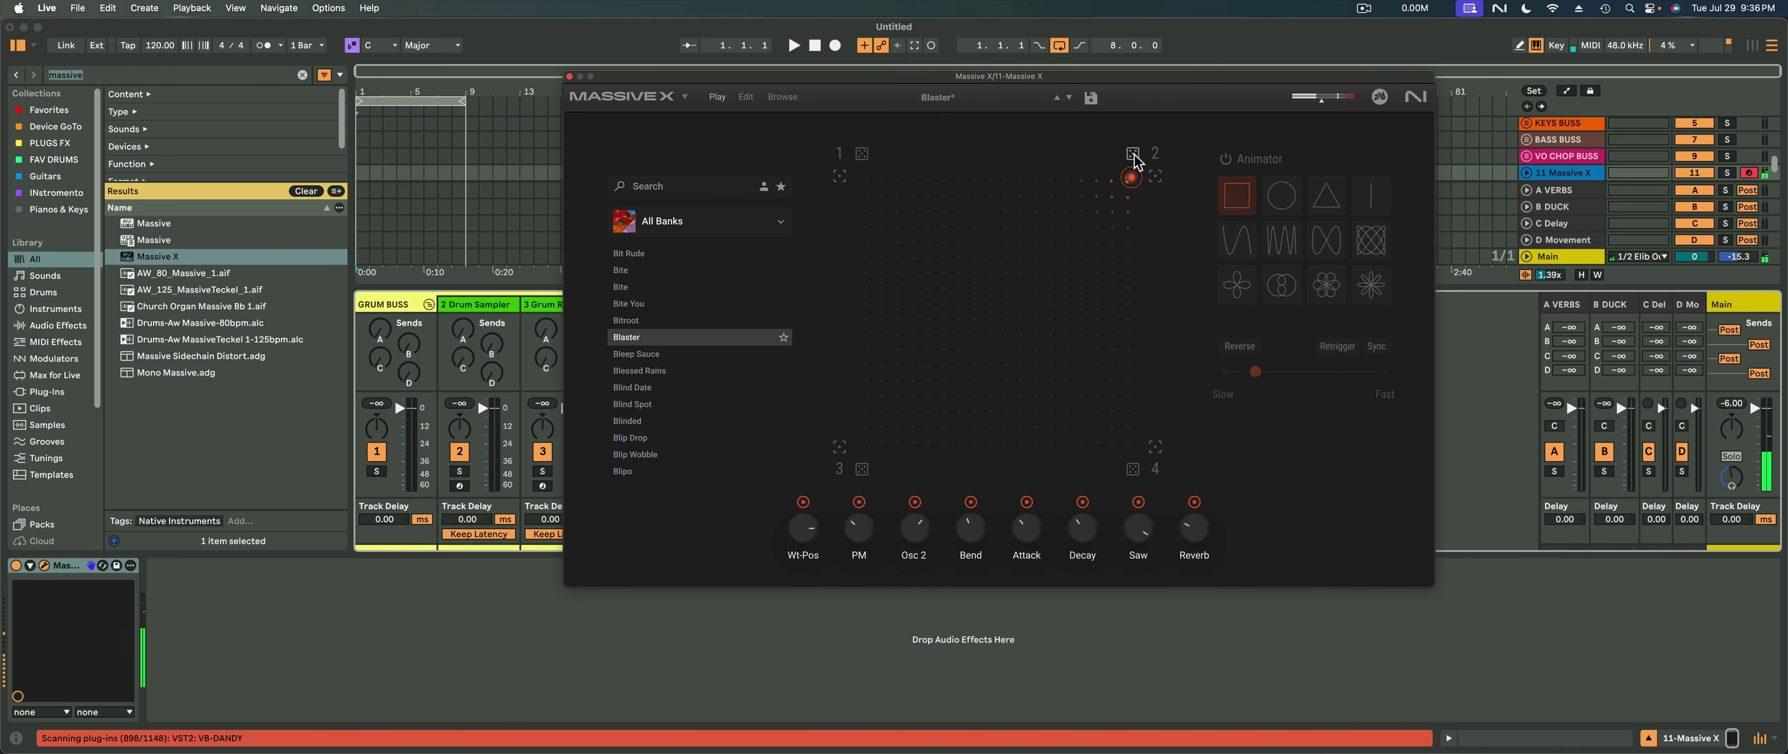
click(1134, 155)
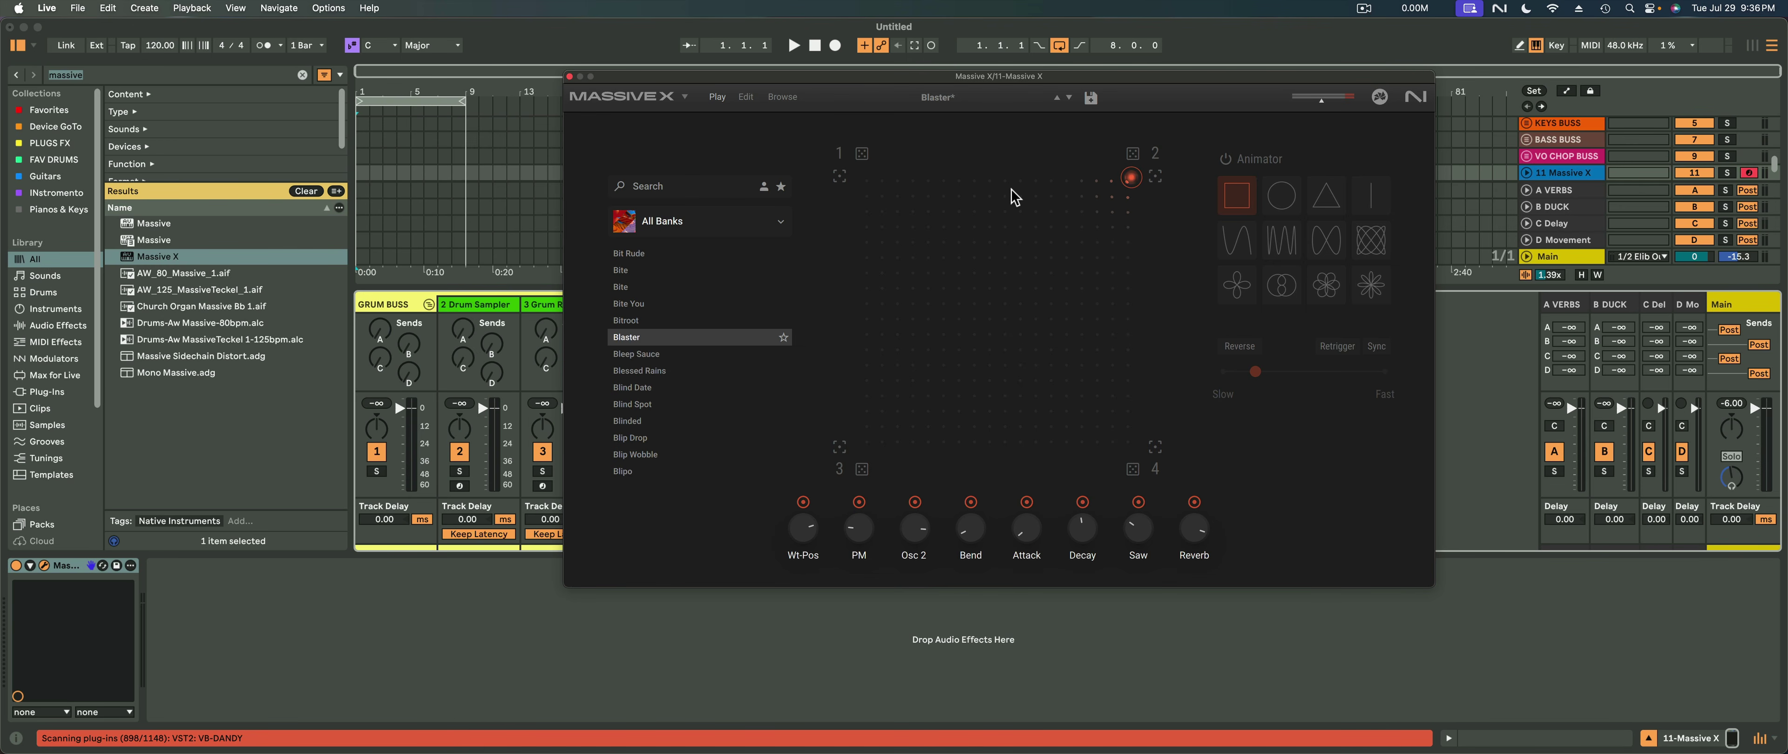
Bring the morph point to corner 1, randomize that corner's macros, and sweep the point toward corner 2
drag(1018, 233, 863, 178)
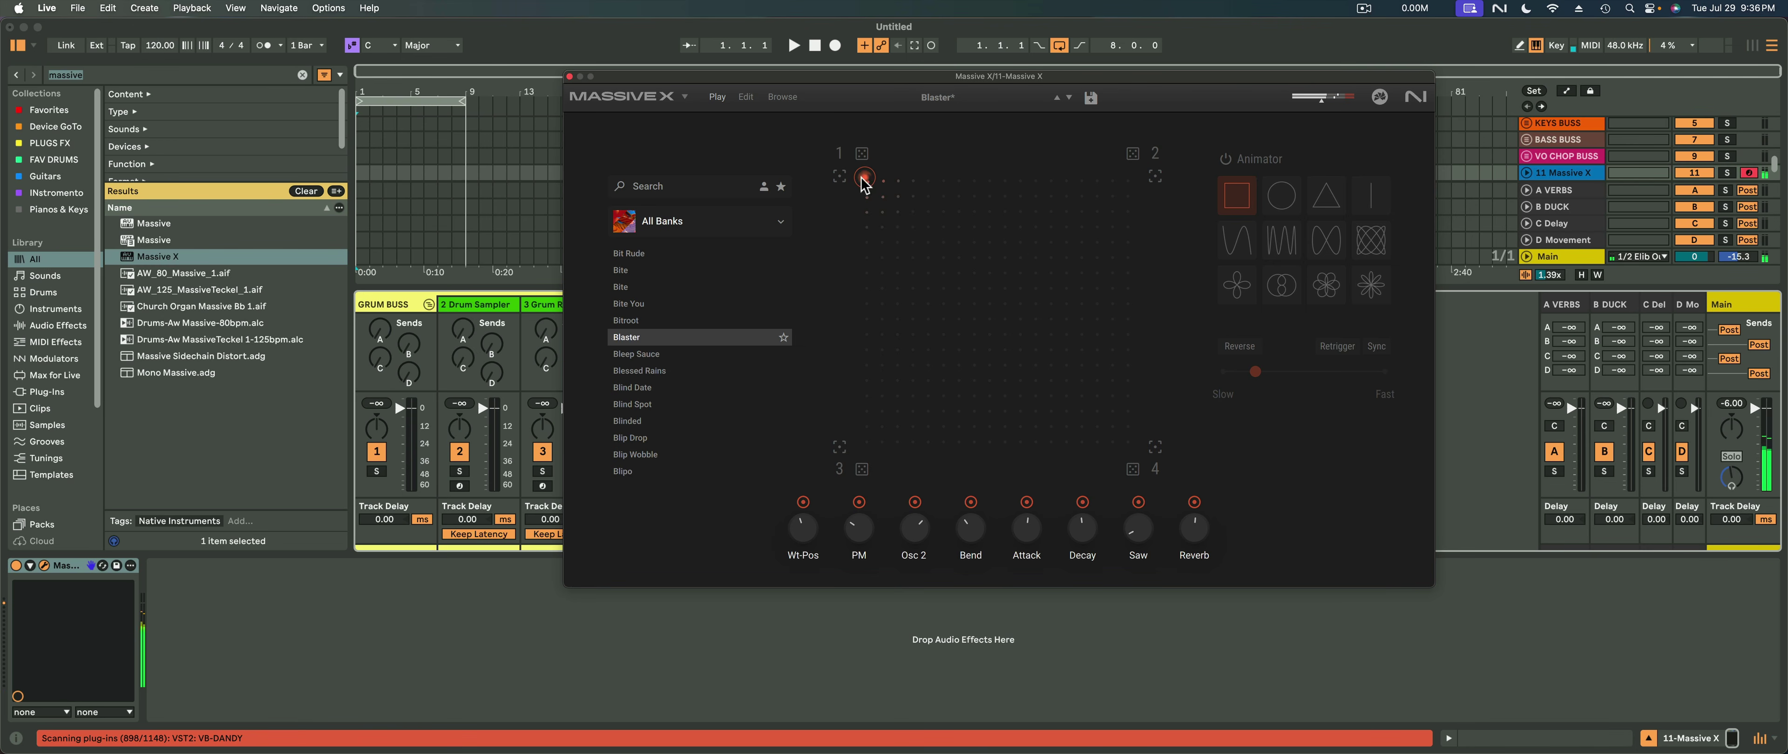
click(863, 155)
drag(863, 178, 959, 189)
Turn on the Animator, try the circle path, and set the motion path to the triangle
click(1225, 160)
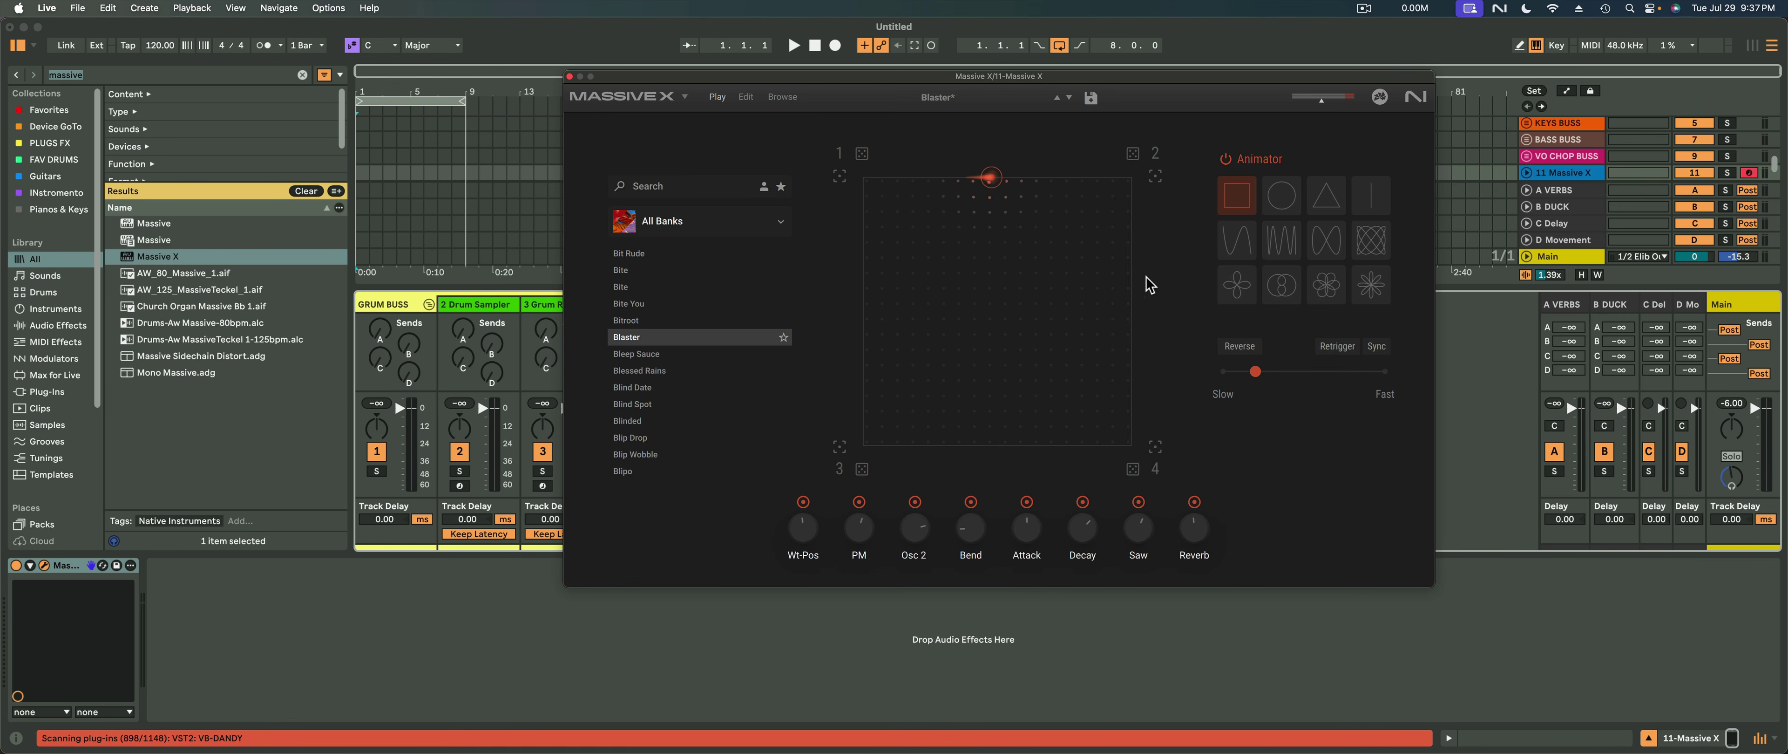
click(1285, 206)
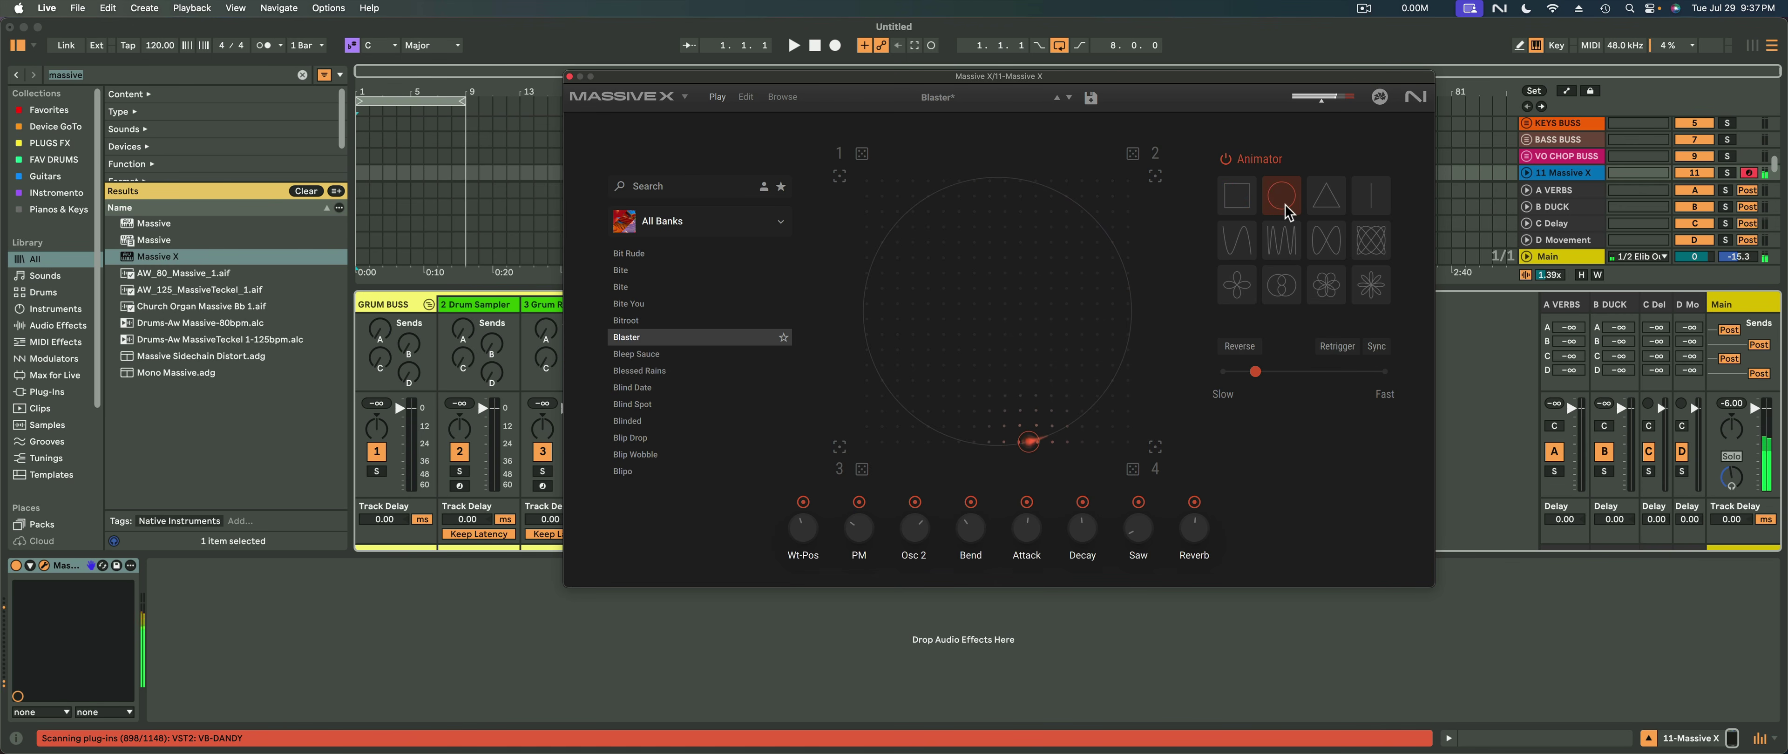
click(1324, 207)
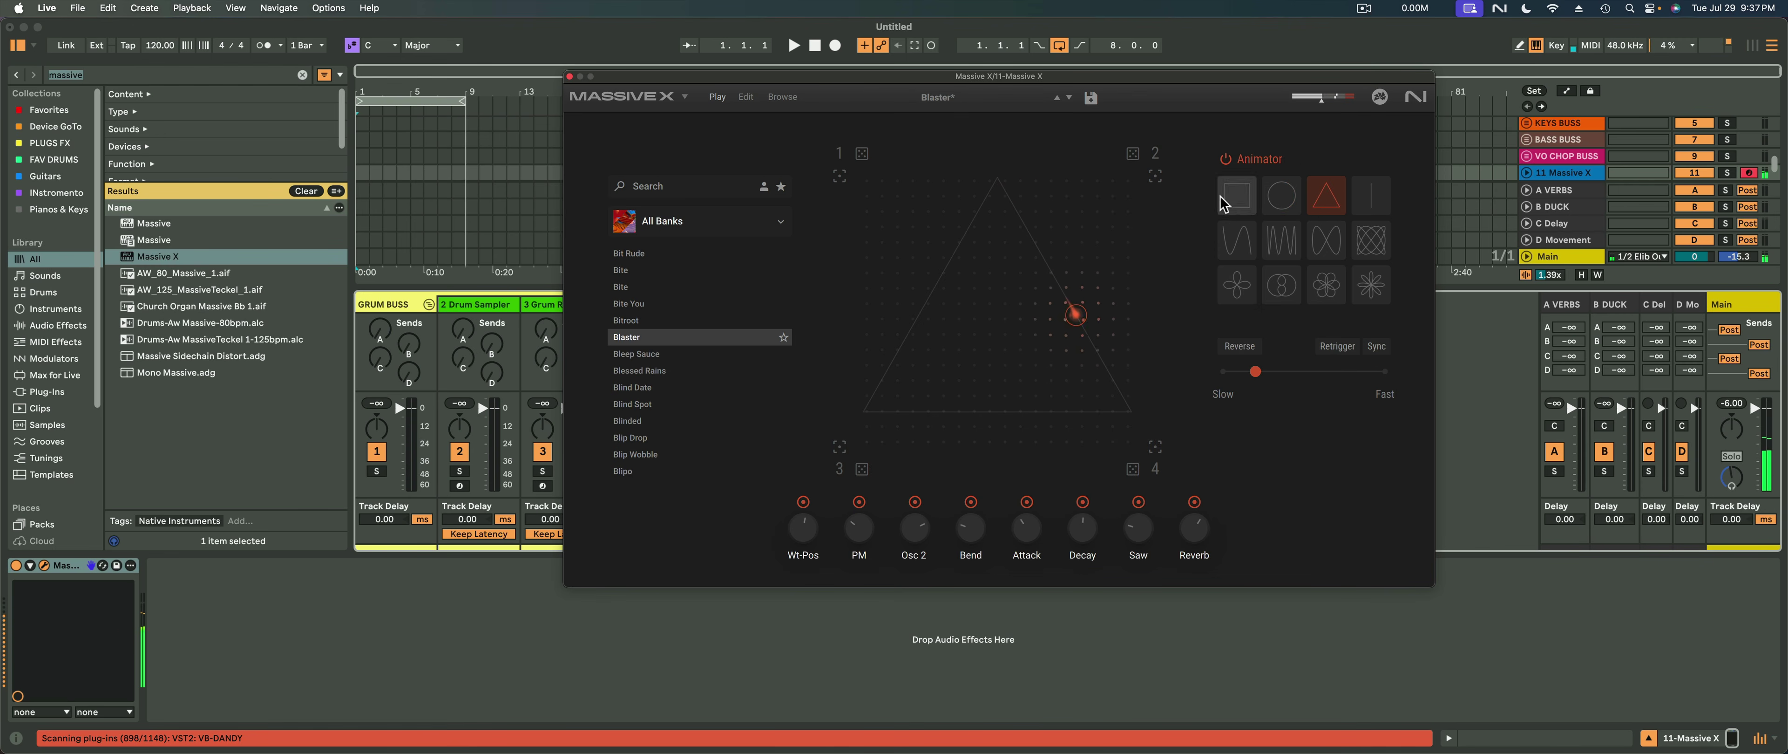
Randomize the macro settings of morph corners 2, 4 and 1 while the Animator is running
click(1133, 154)
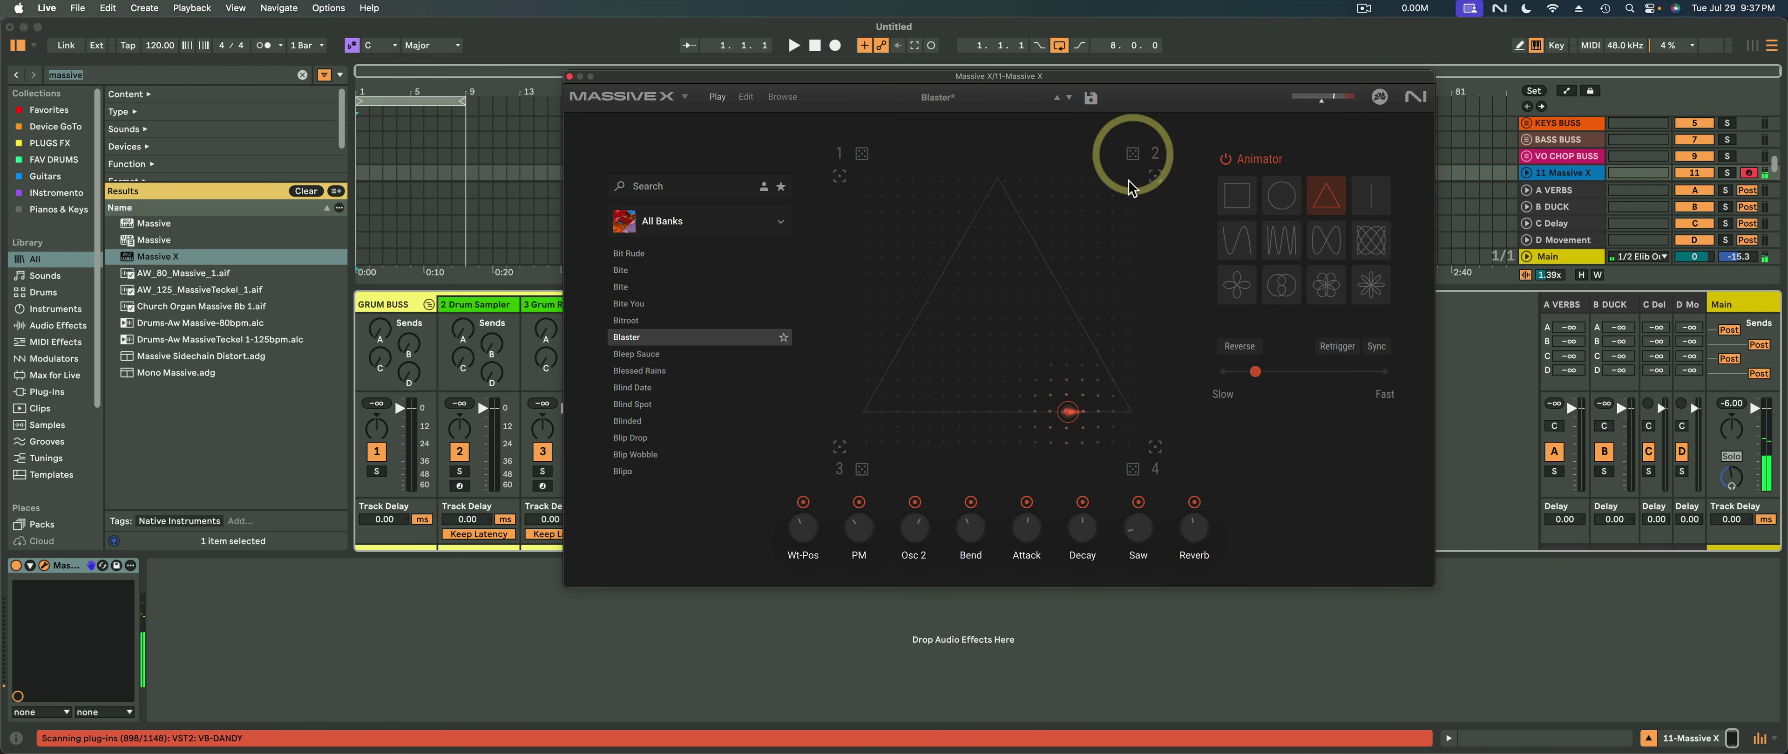
click(1132, 469)
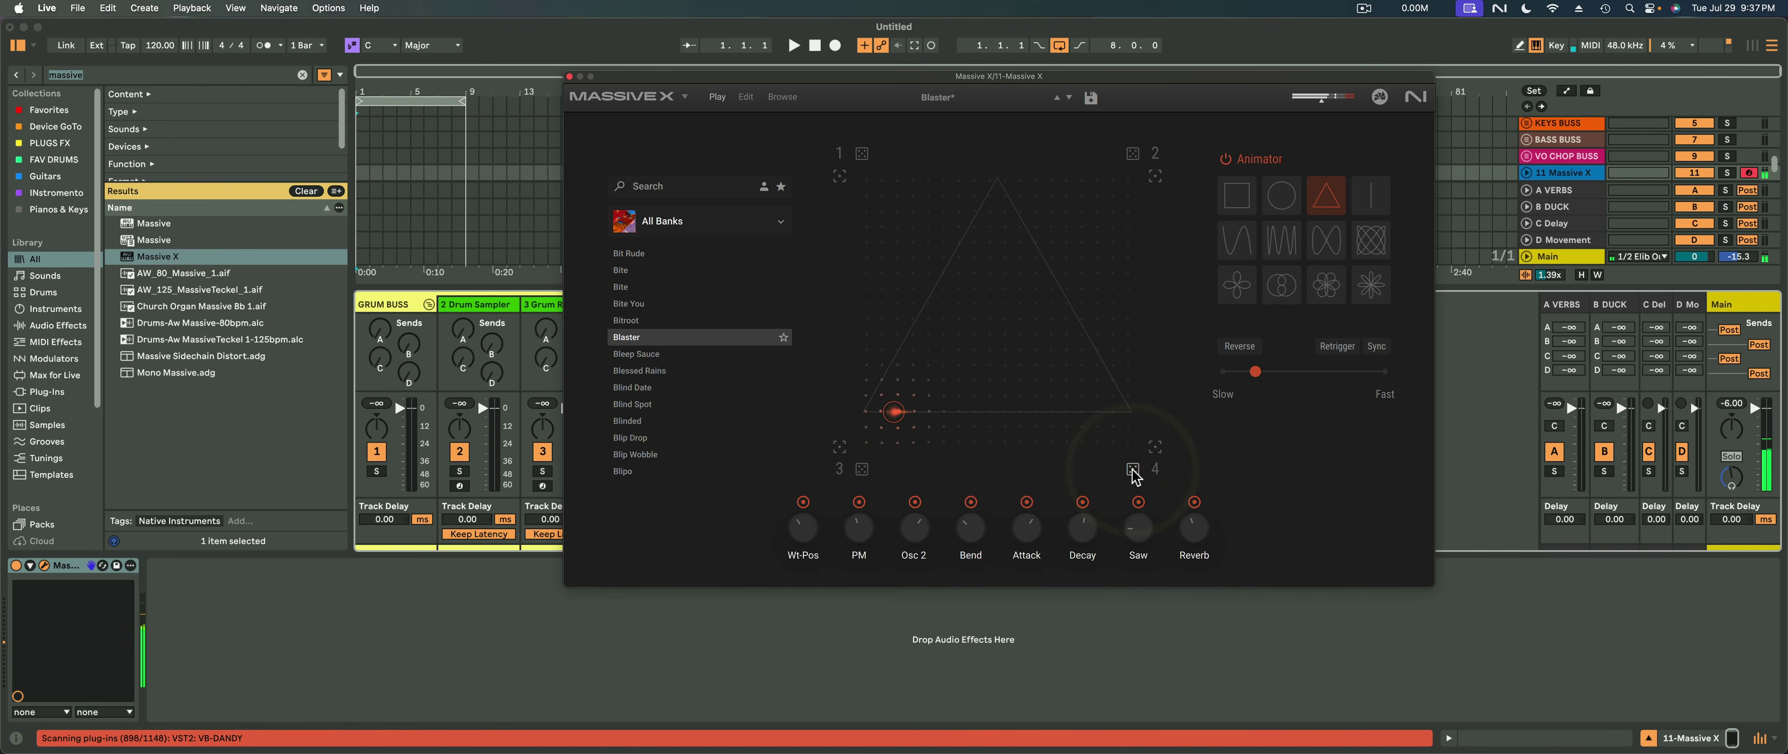
click(1125, 401)
click(863, 155)
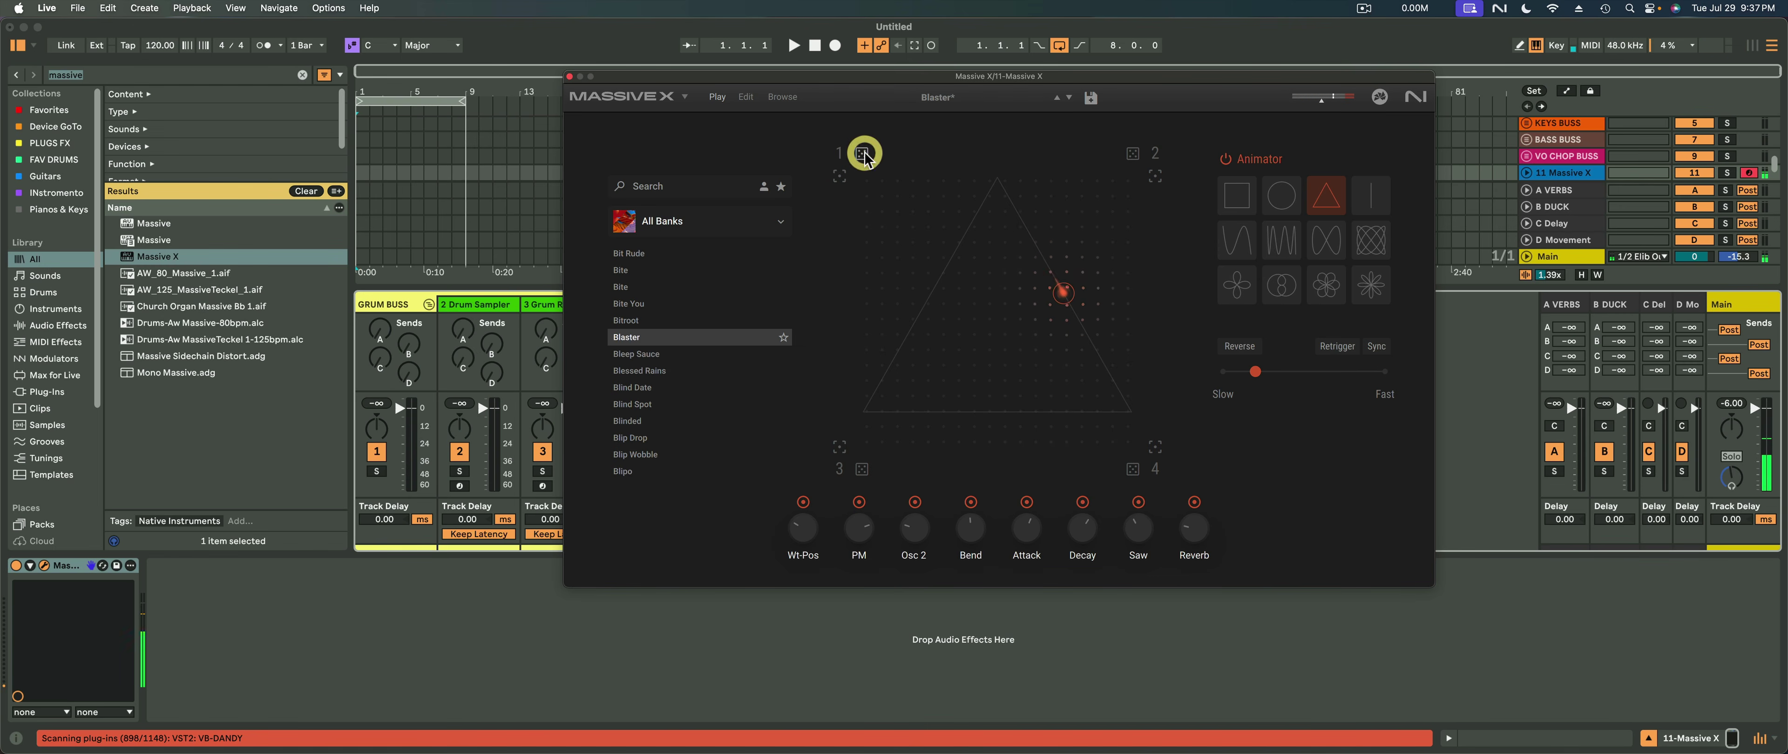
Randomize the macro settings of morph corner 3 twice while the Animator runs
click(862, 469)
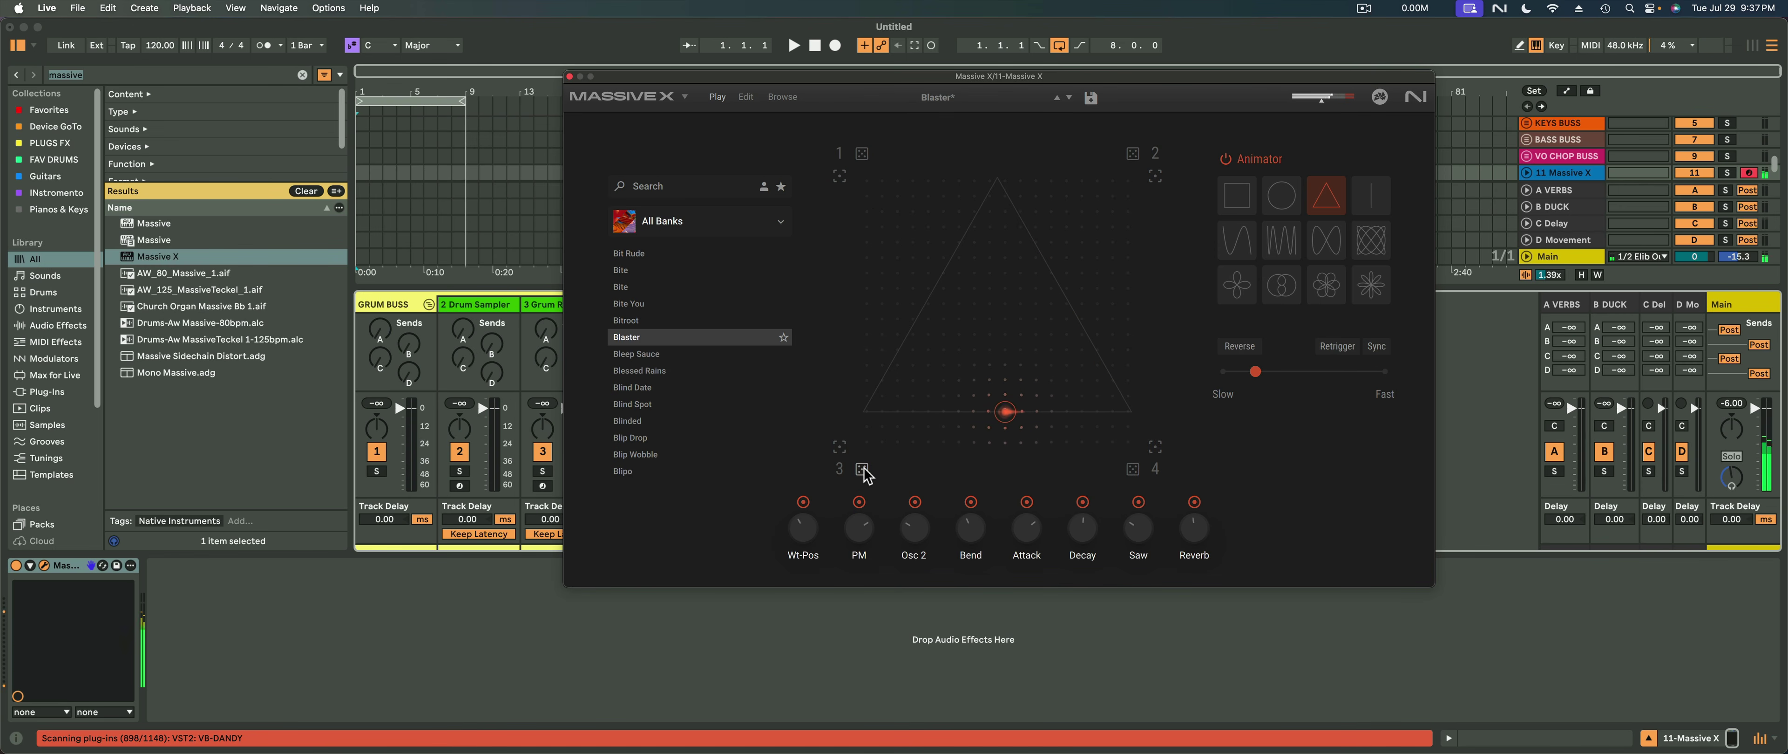
click(863, 469)
Change the Animator's motion path to the vertical line and raise its speed to roughly three quarters toward Fast
click(1372, 198)
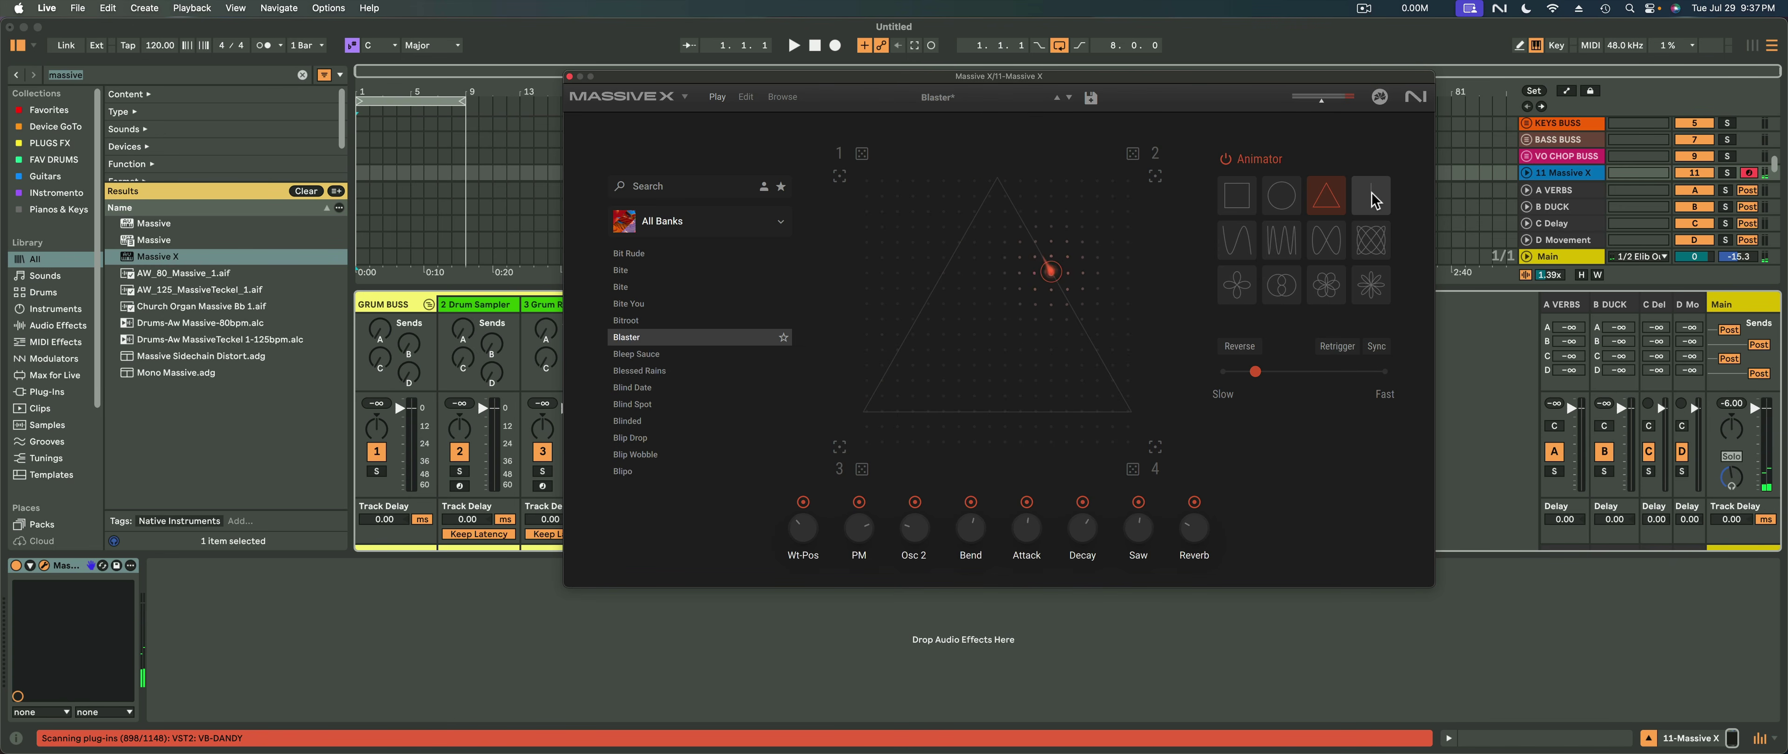
click(1373, 201)
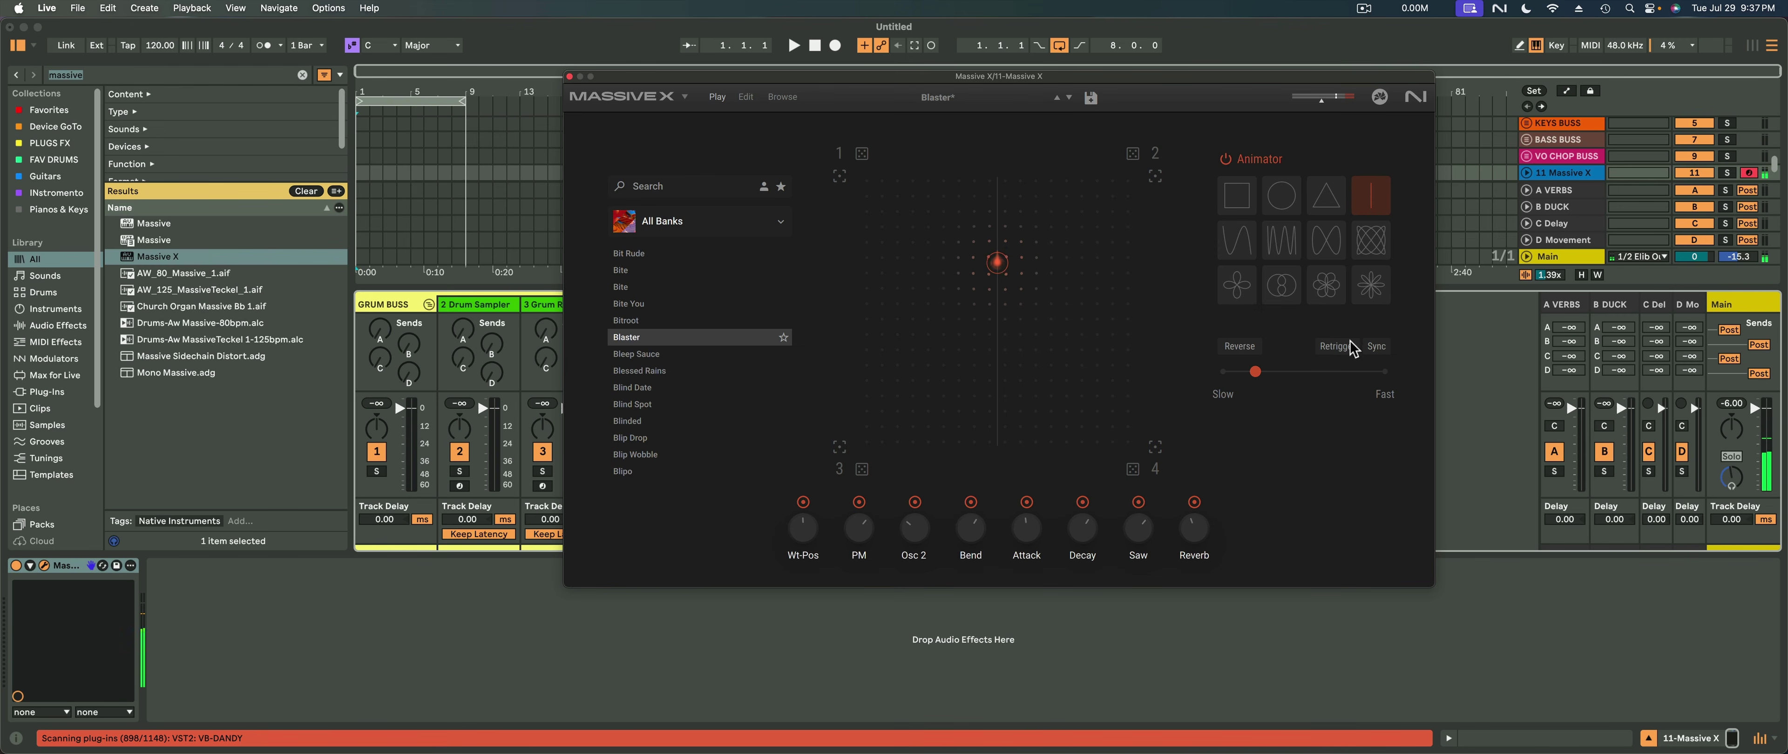
drag(1255, 373, 1350, 373)
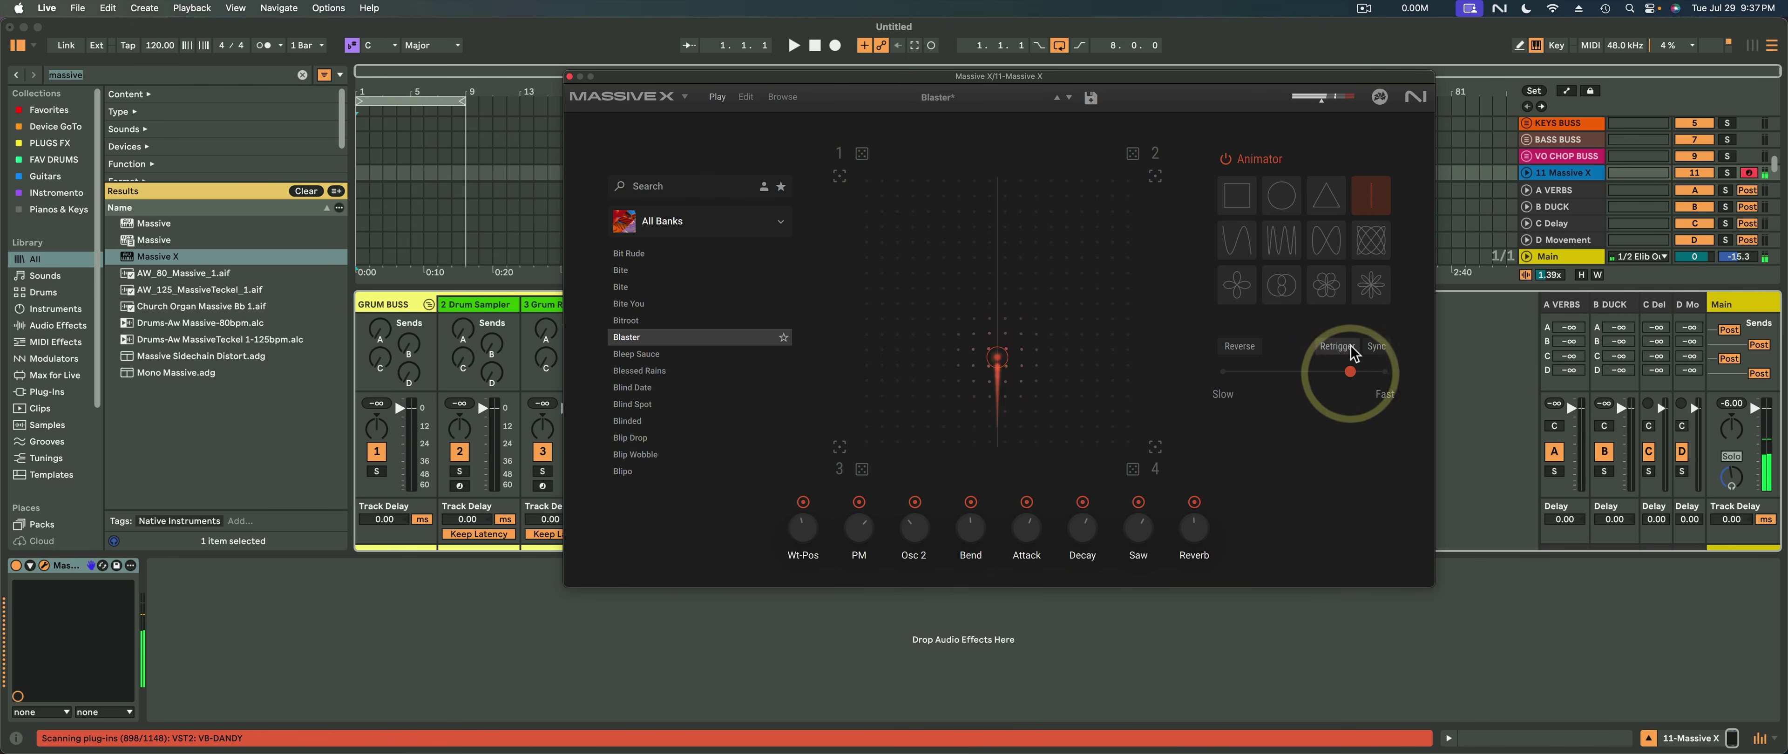
Audition the crossed-loop, figure-eight, dense wave, single wave, four-petal and overlapping-circles motion paths in turn
click(1374, 245)
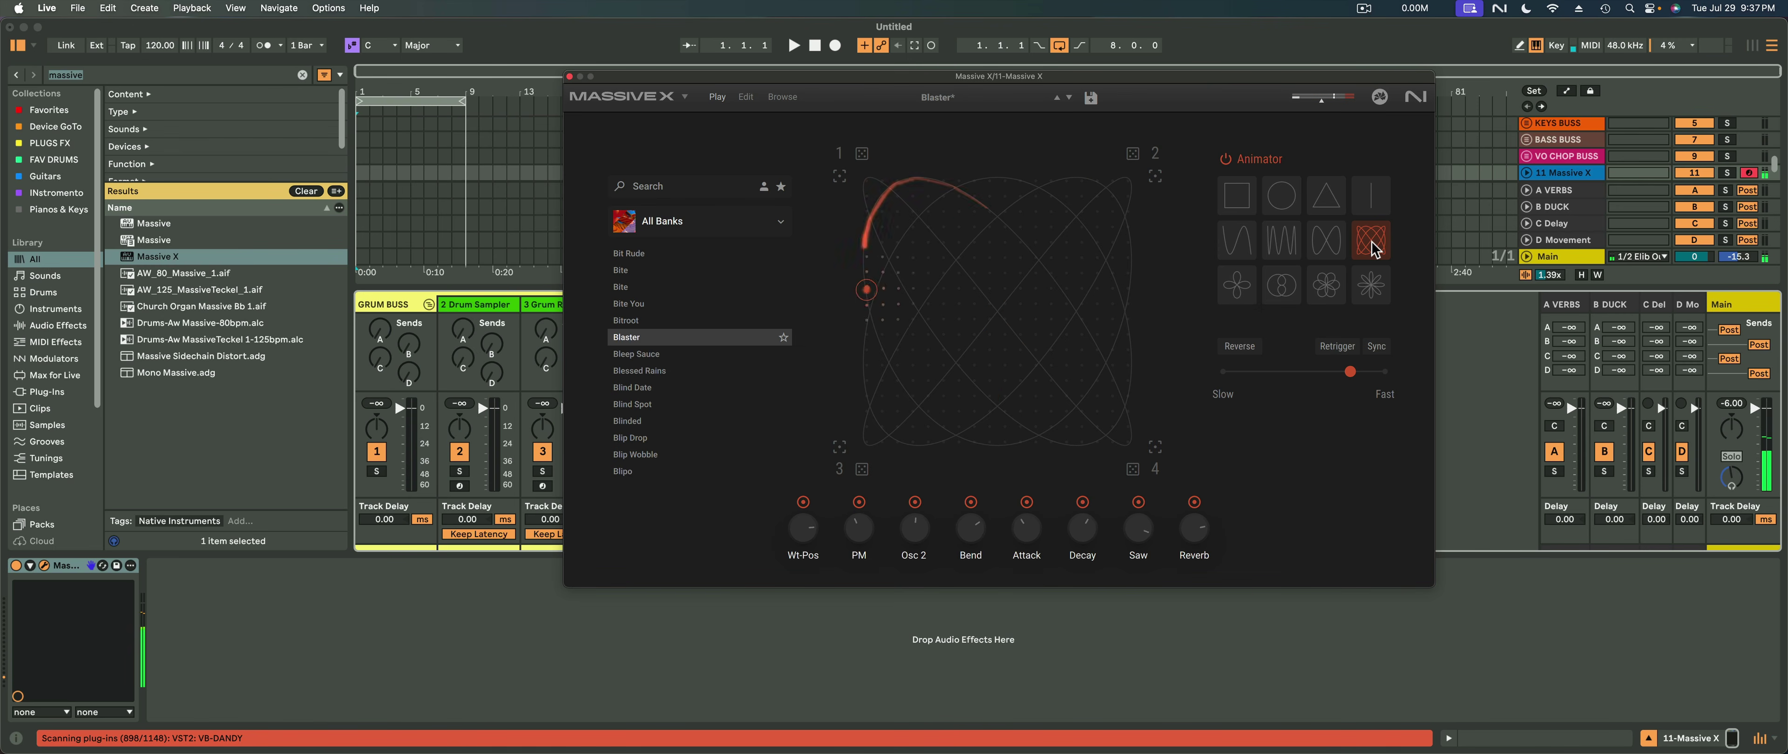
click(1327, 248)
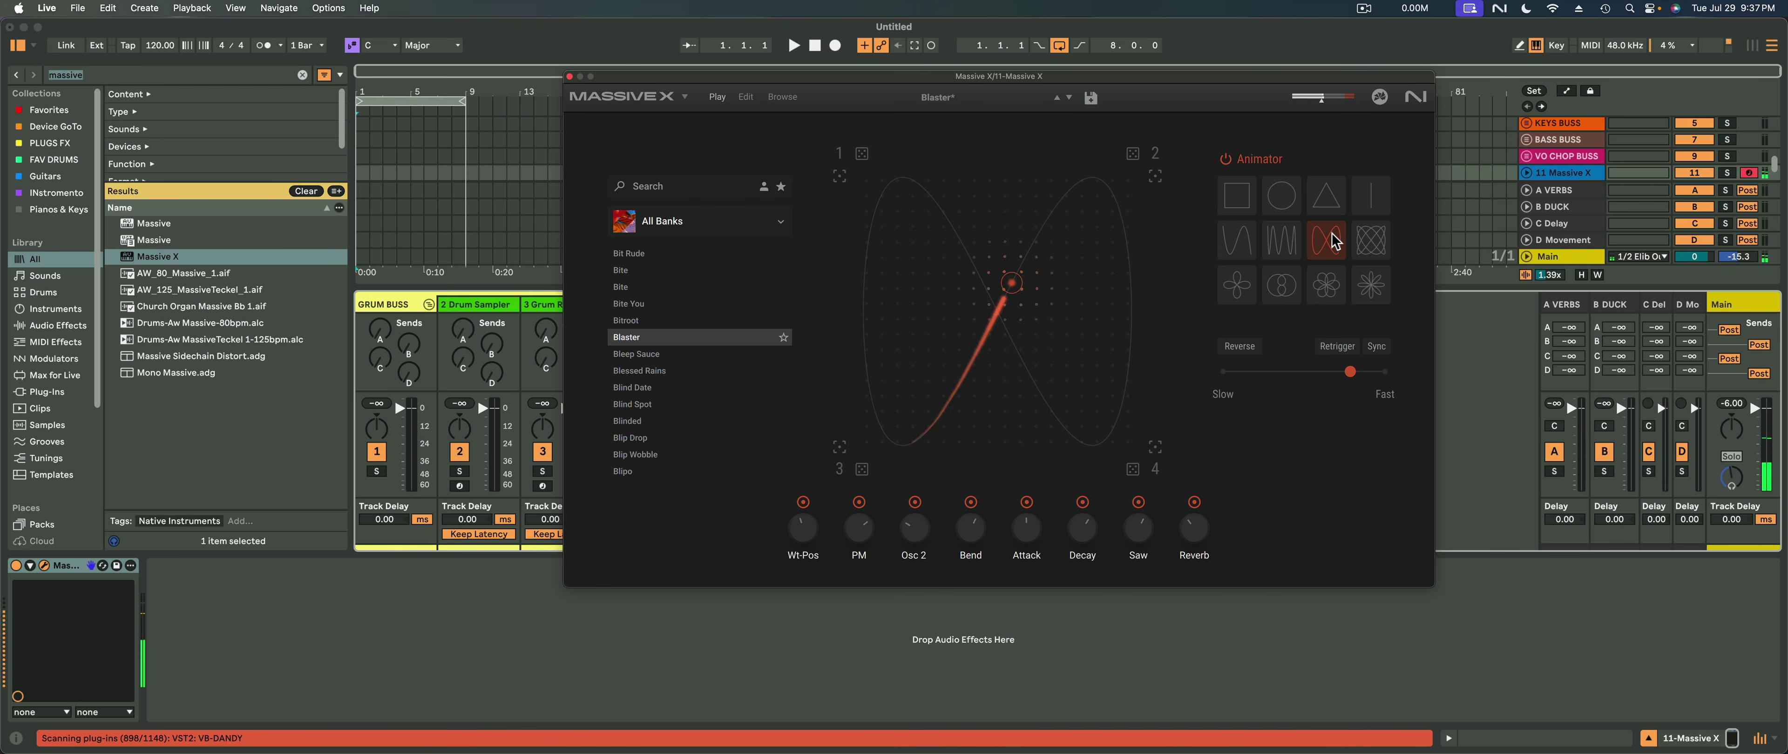
click(1276, 247)
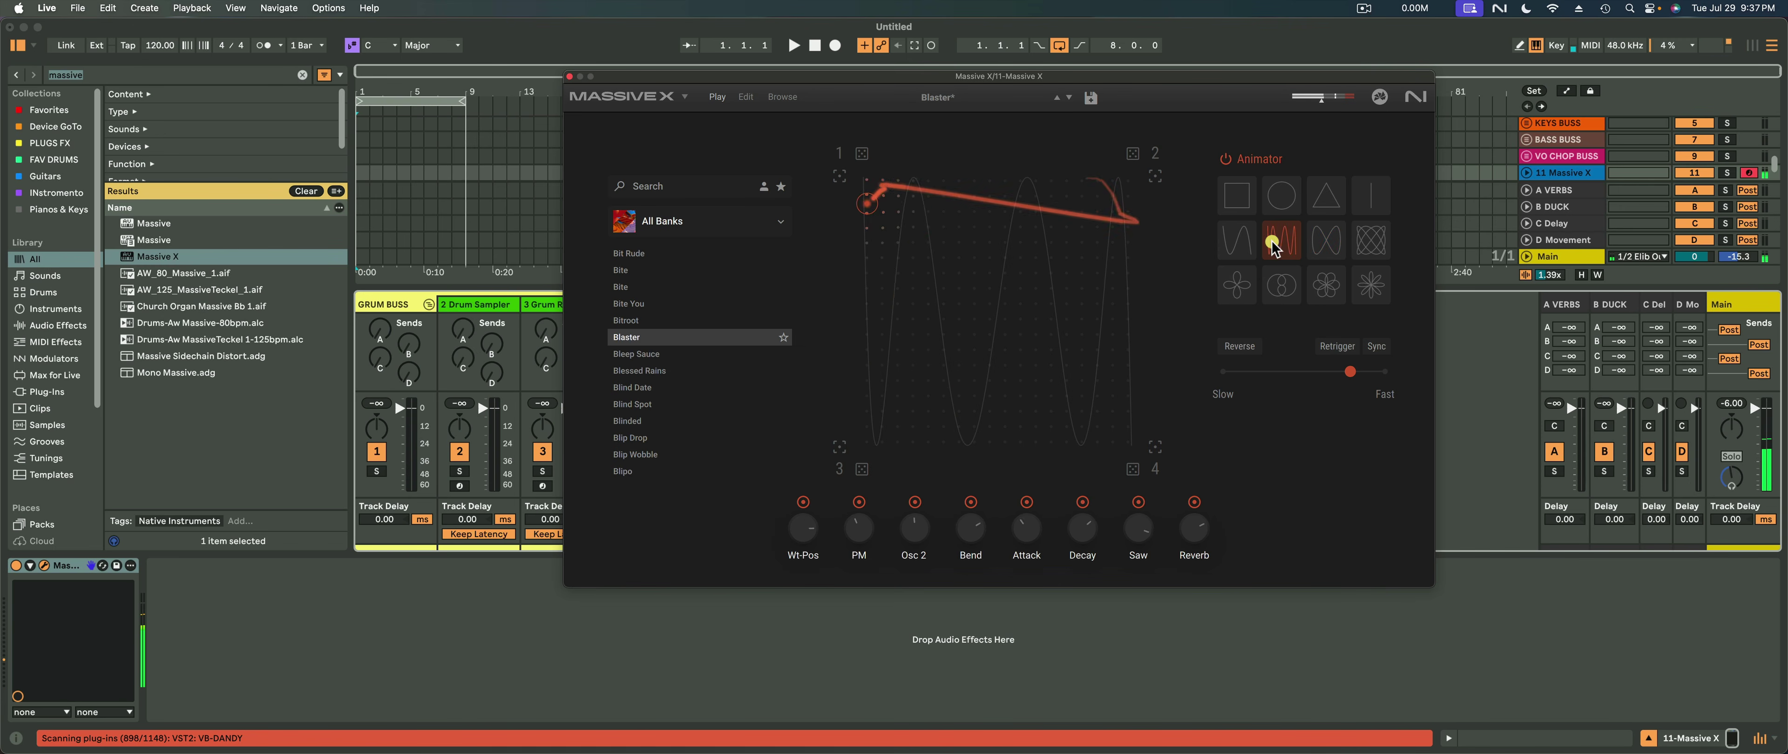
click(1249, 239)
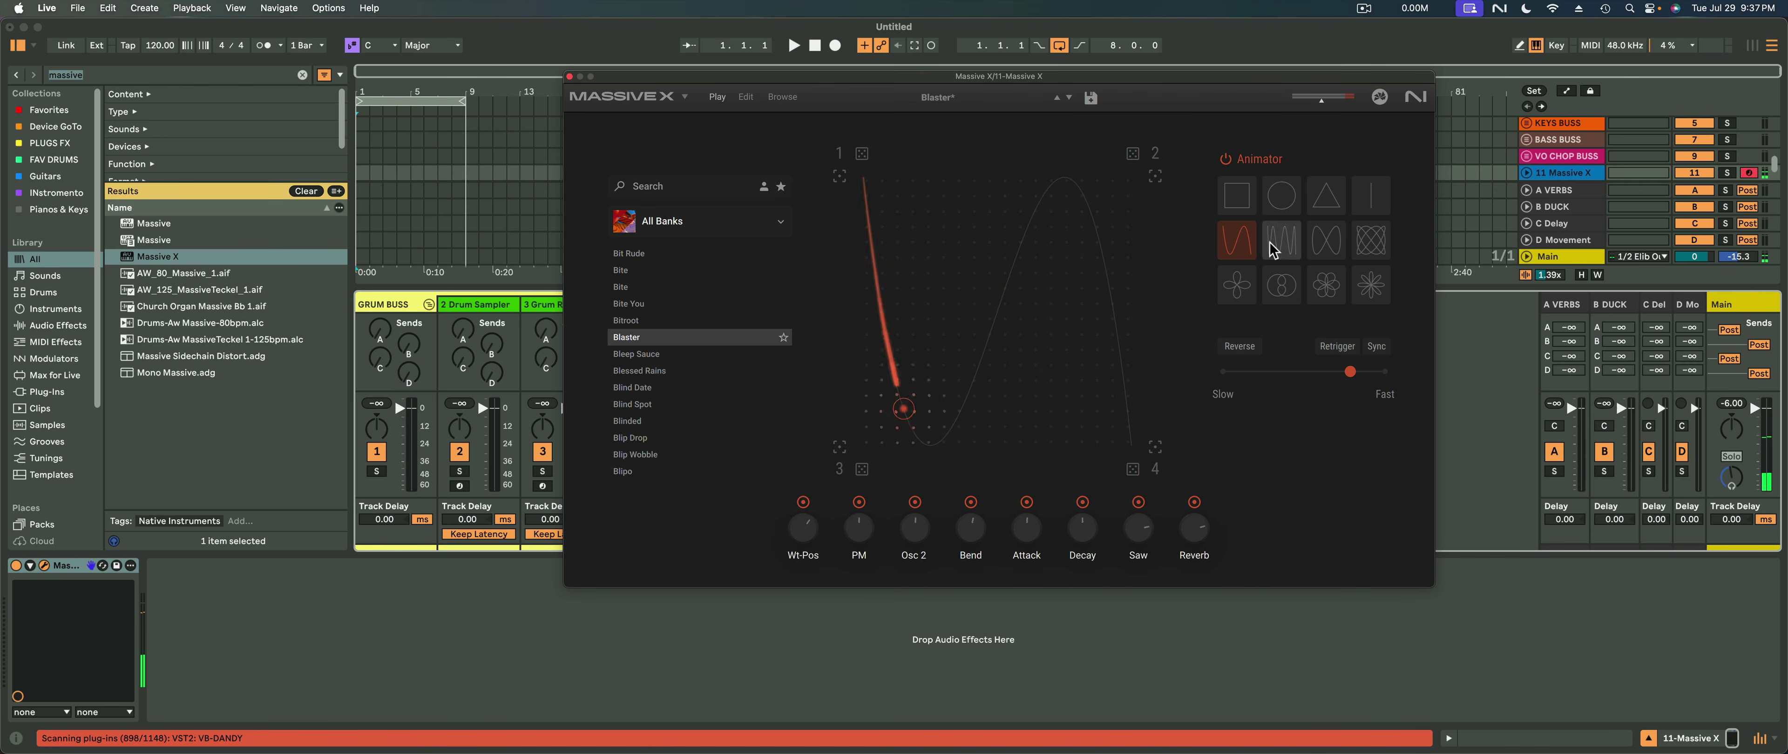
click(1236, 288)
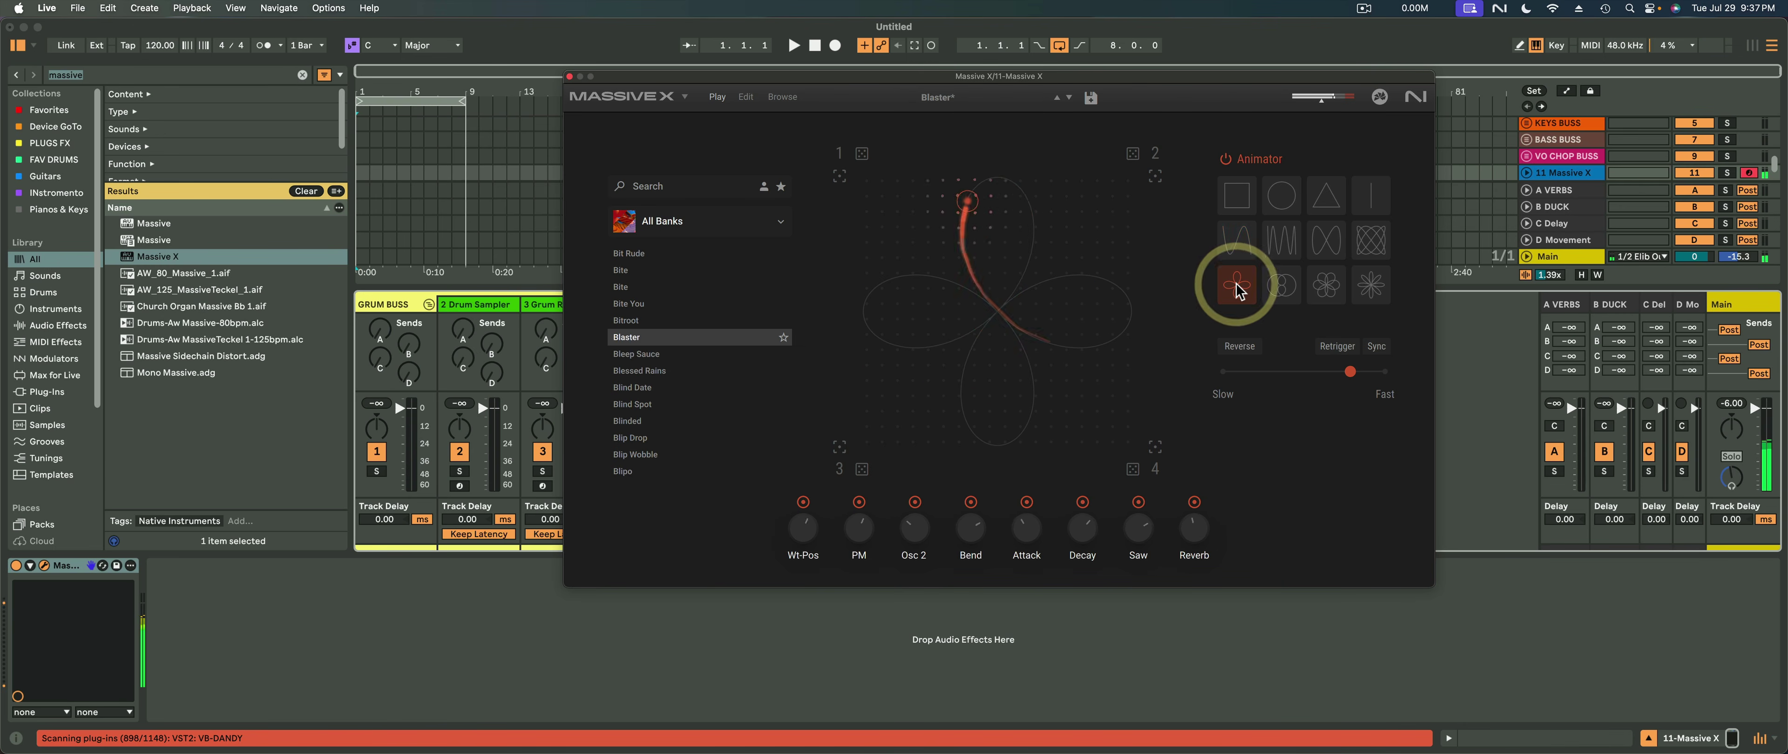
click(1281, 288)
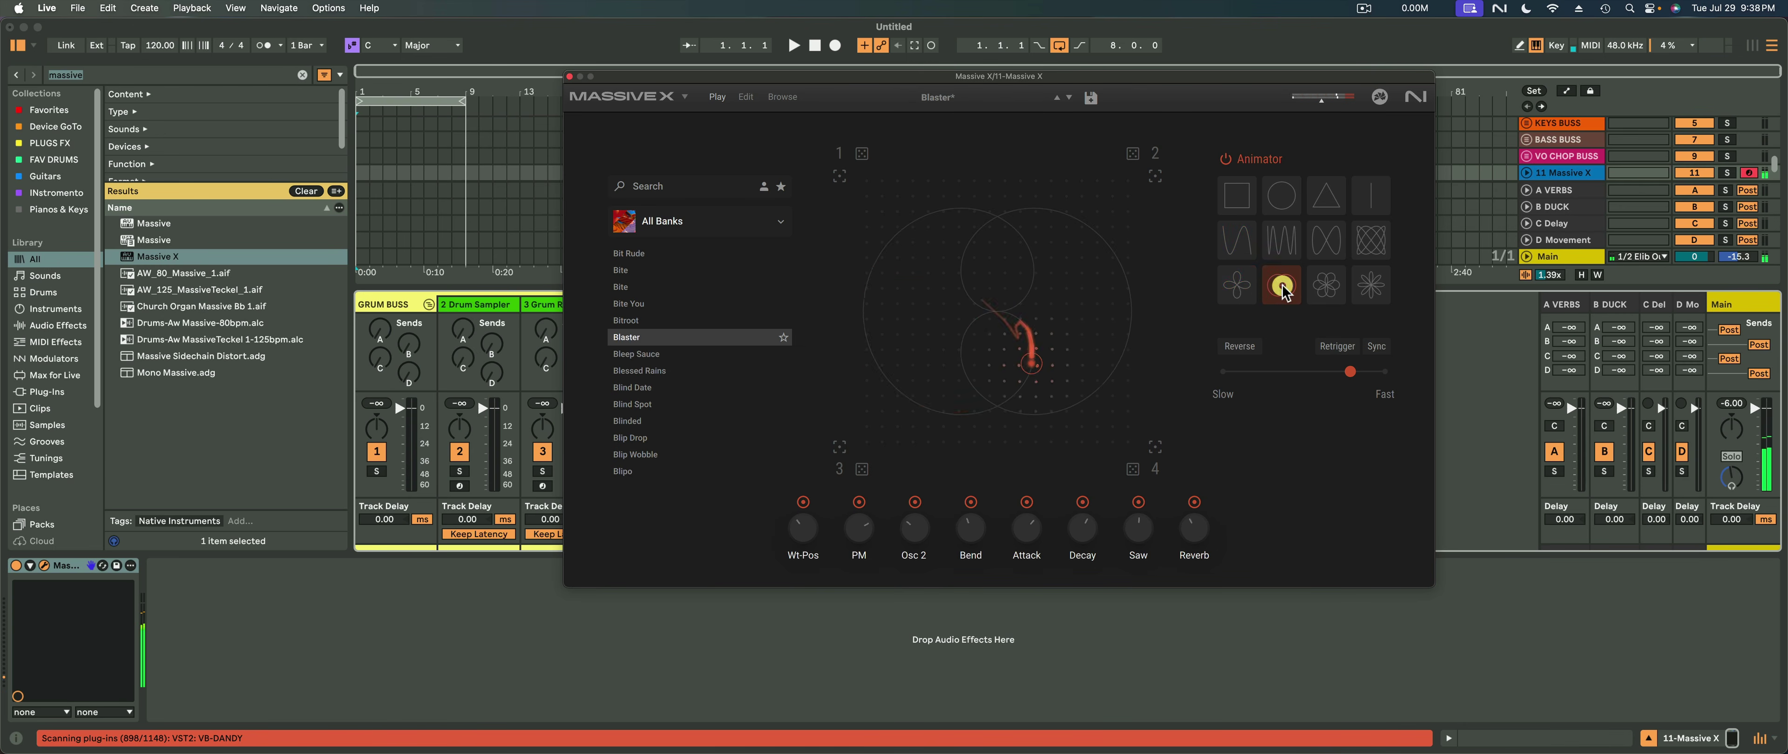
Audition the presets Blinded and Blue Shift, and load Blurry Silhouettes
click(628, 420)
scroll(666, 396, down, 5)
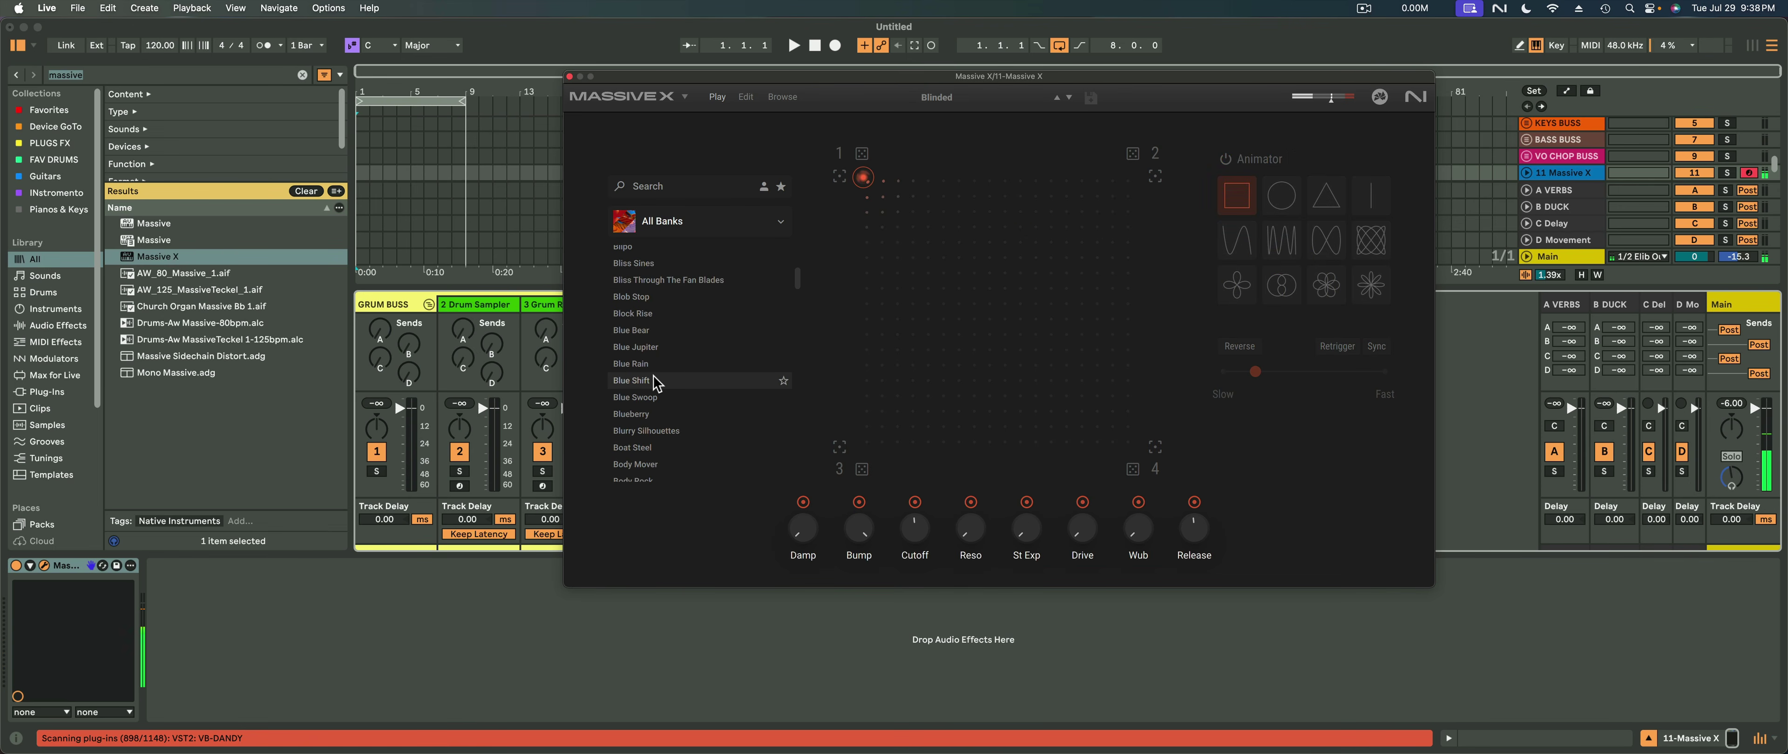
click(656, 380)
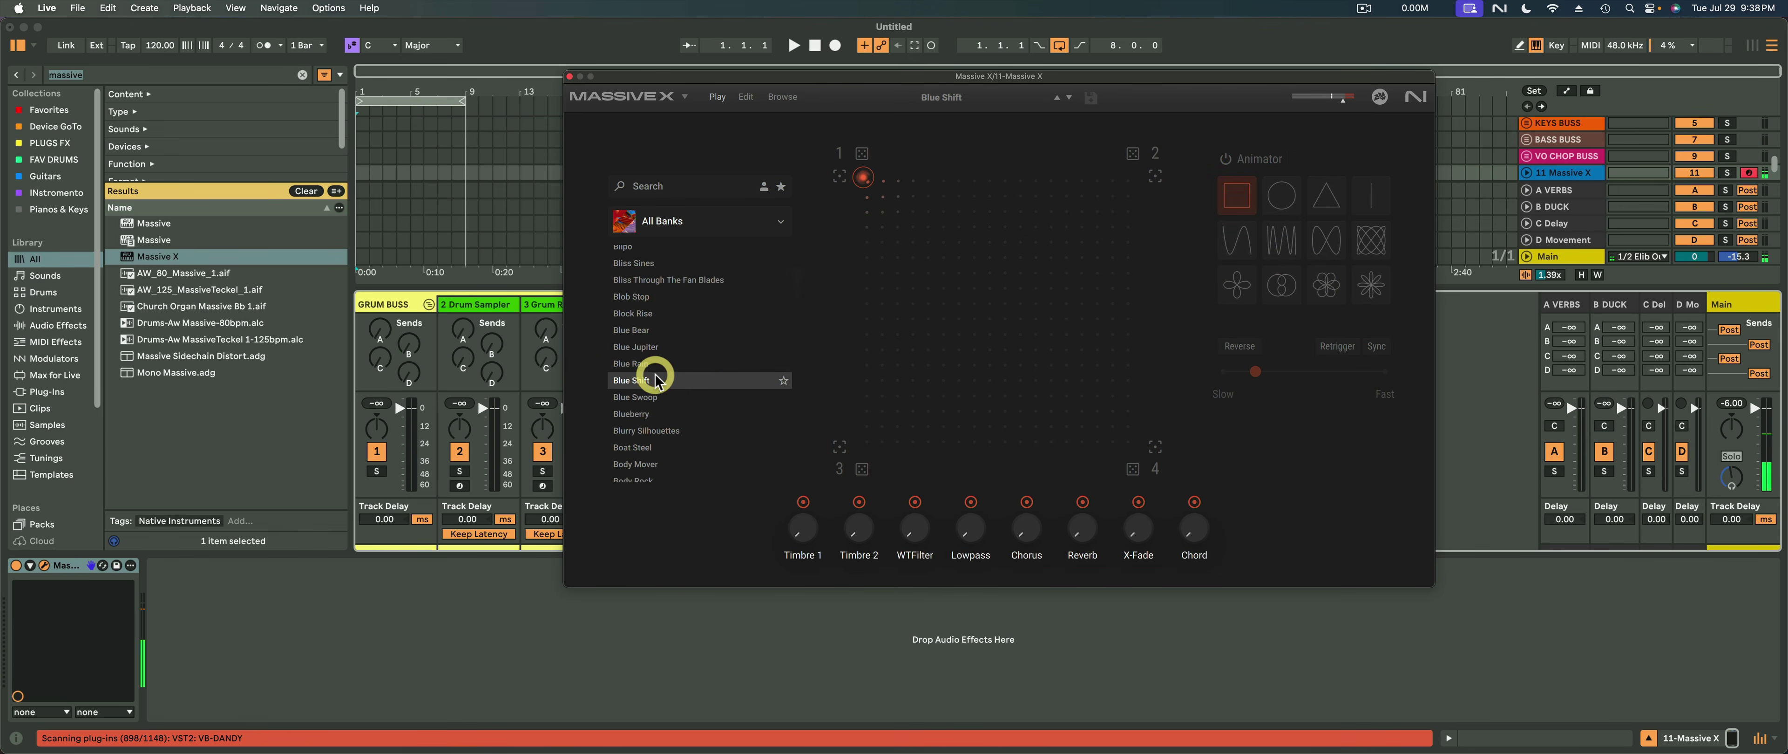
click(655, 431)
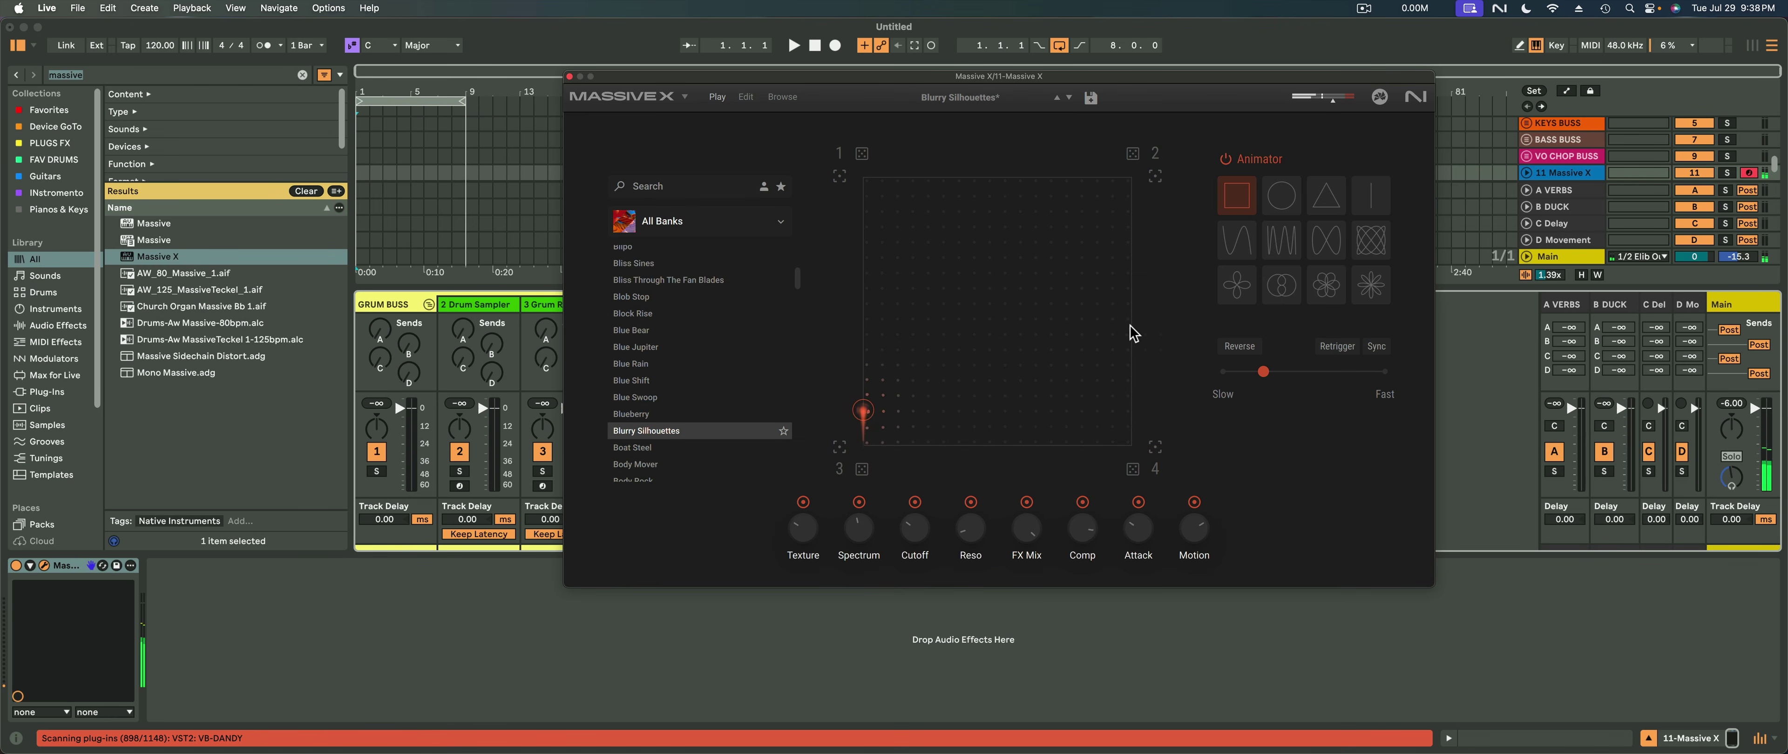
Set the Animator's motion path to the circle and raise its speed almost to Fast
click(1294, 198)
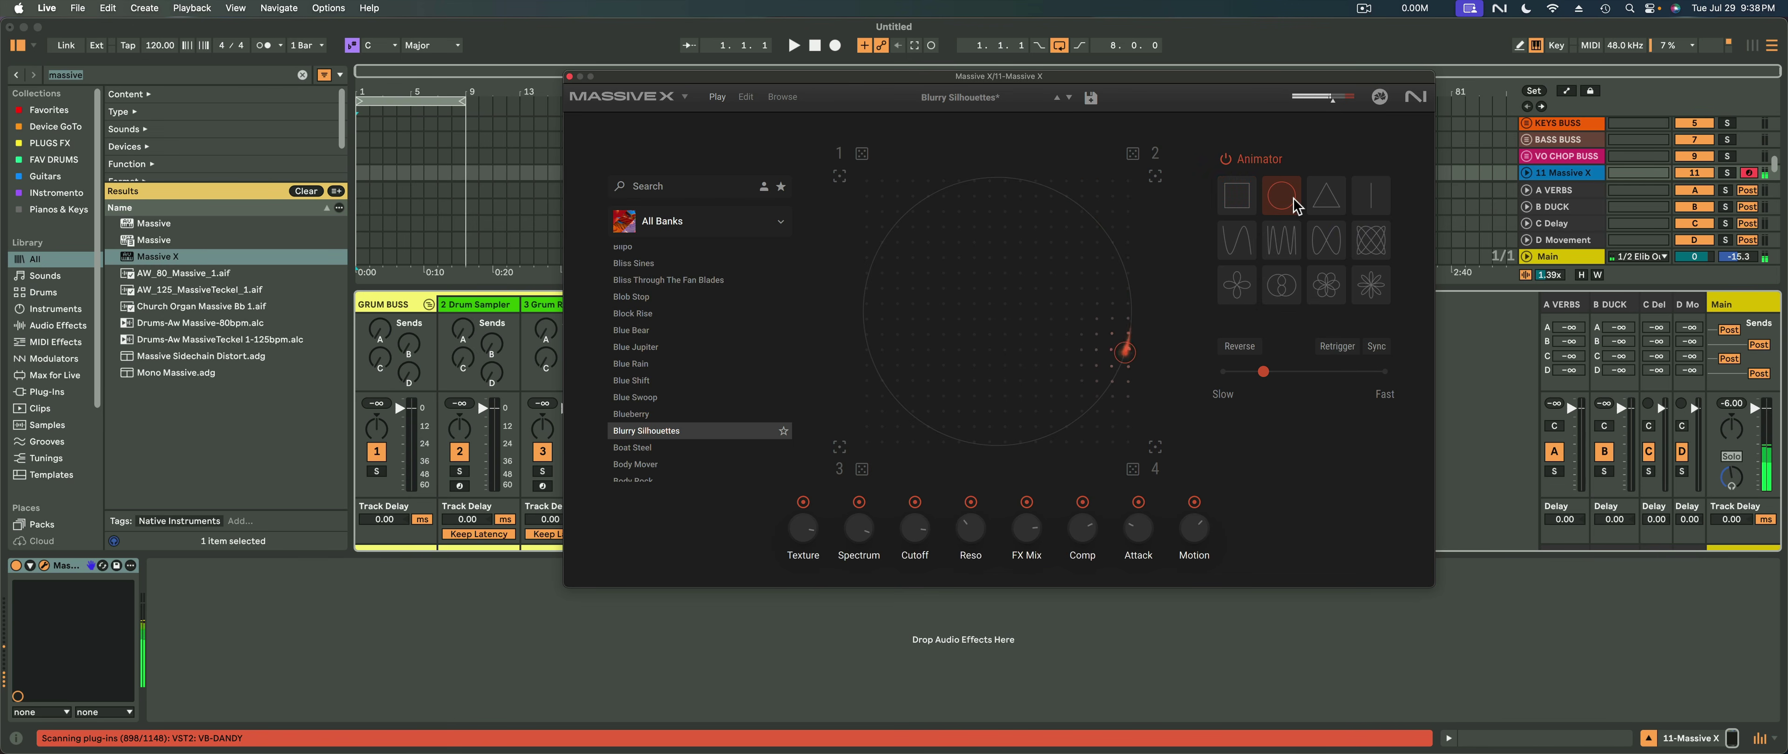
drag(1264, 372, 1376, 373)
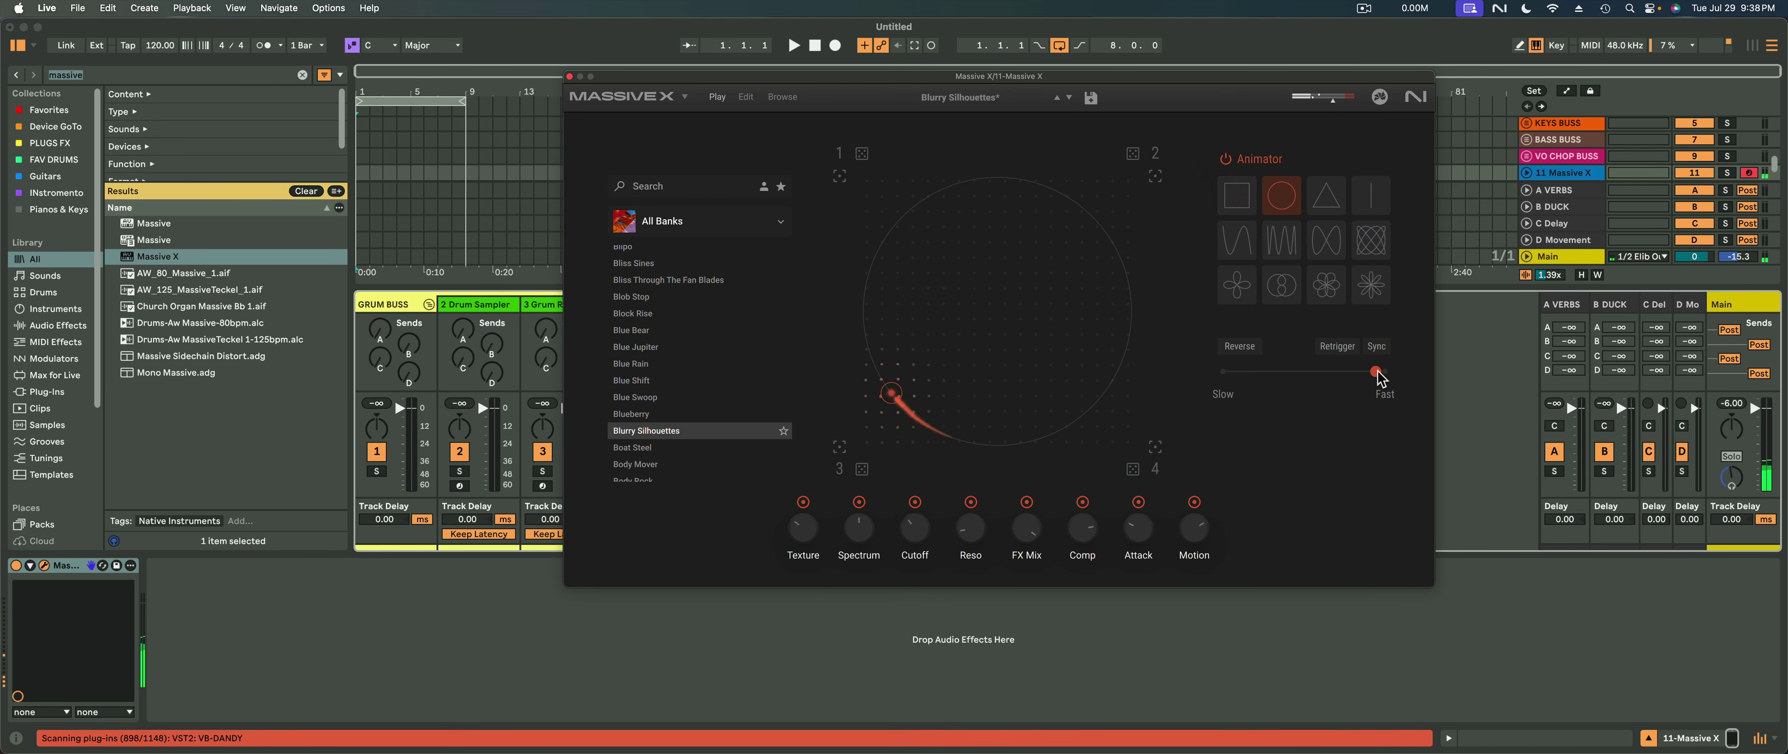
click(1376, 369)
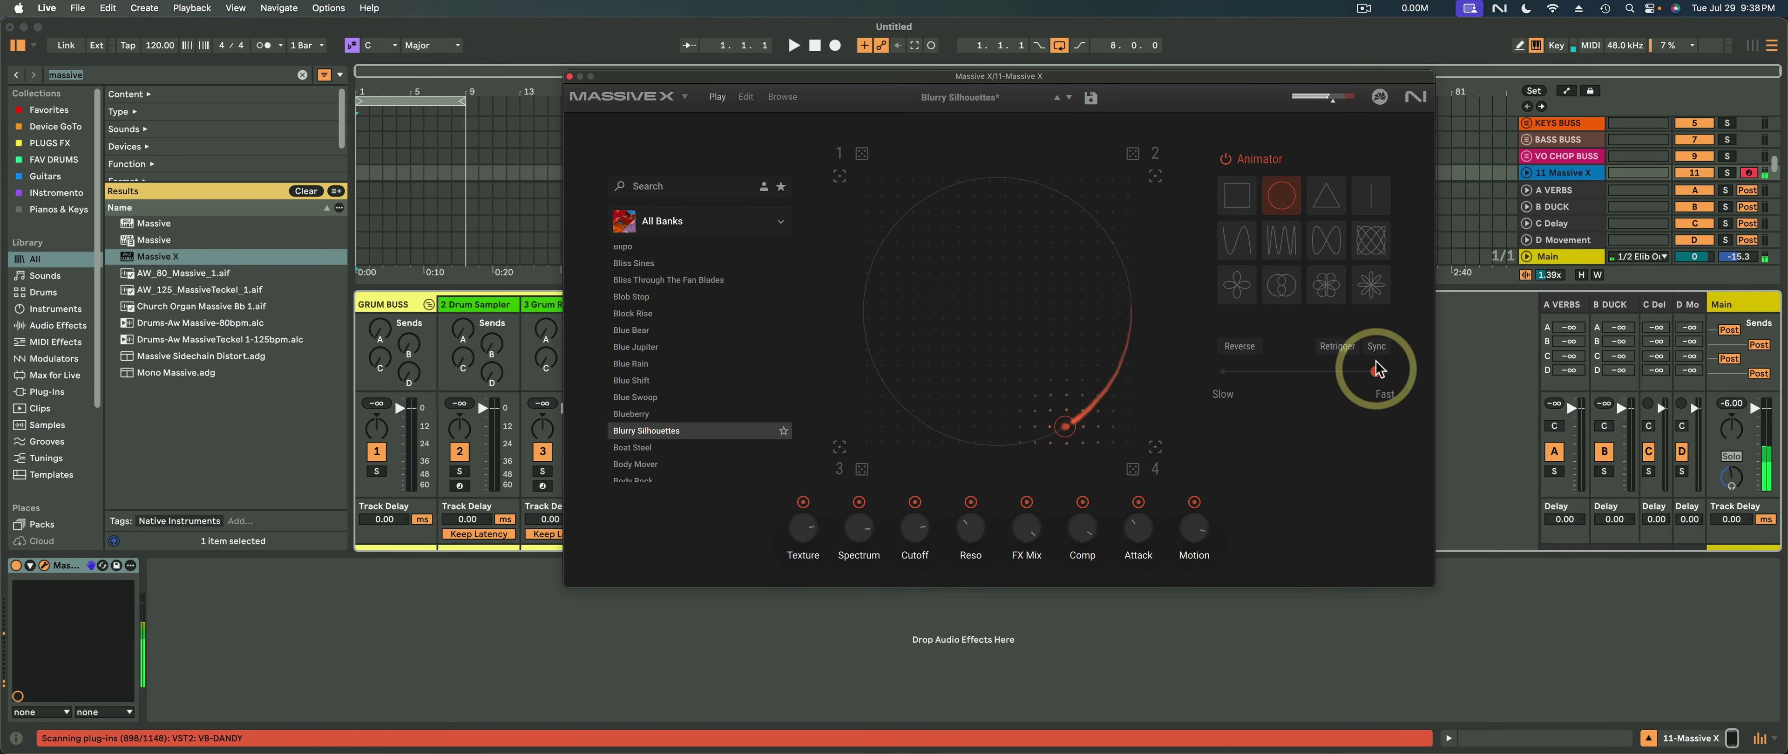
Enable Retrigger, try the many-petaled flower, vertical line and triangle paths, and return the motion path to the circle
click(1350, 348)
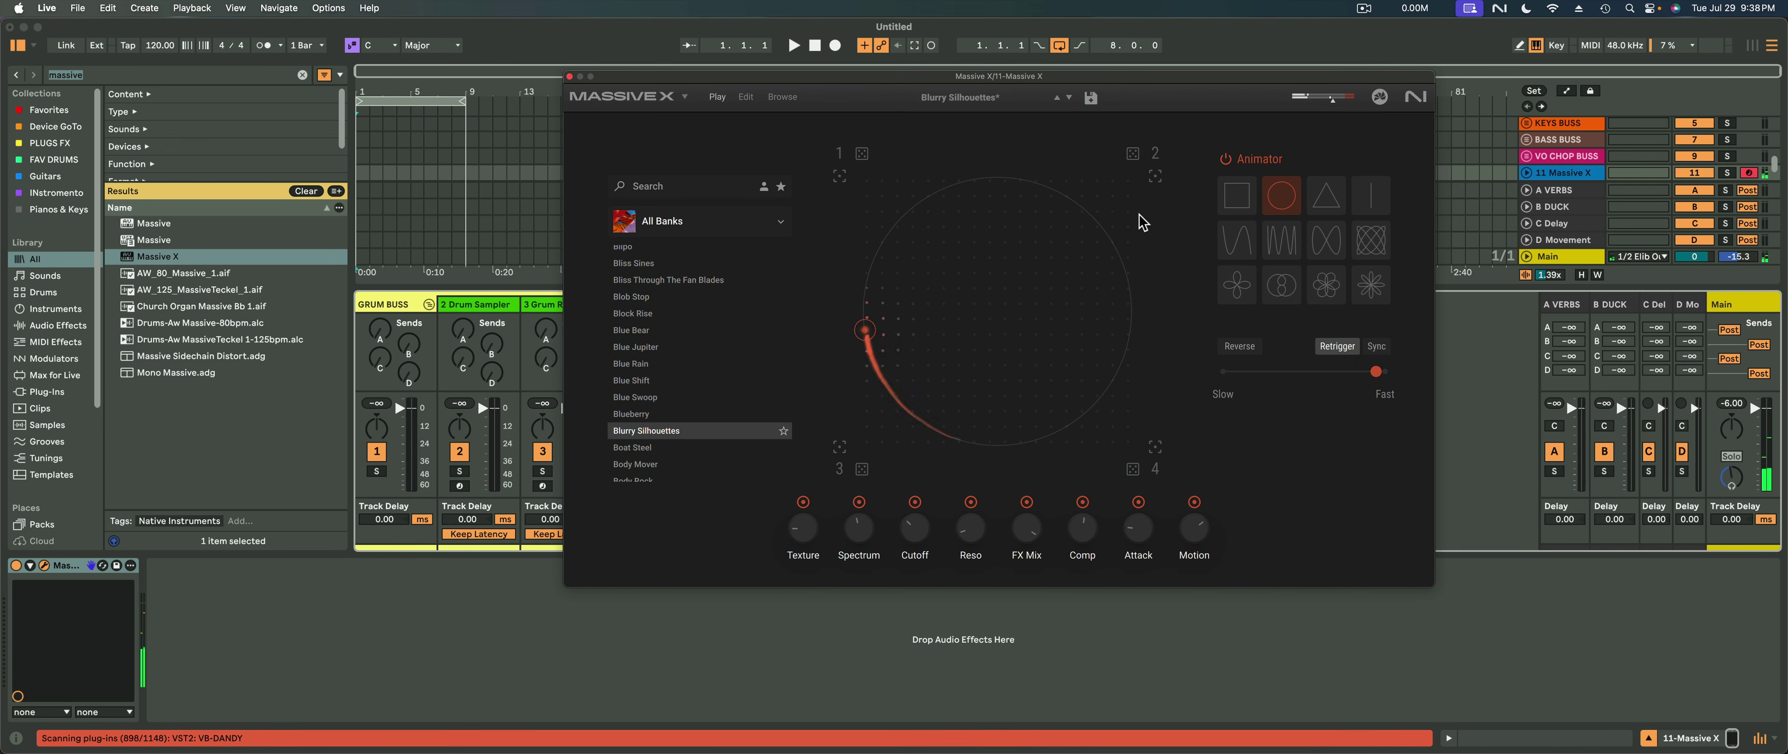
click(1358, 300)
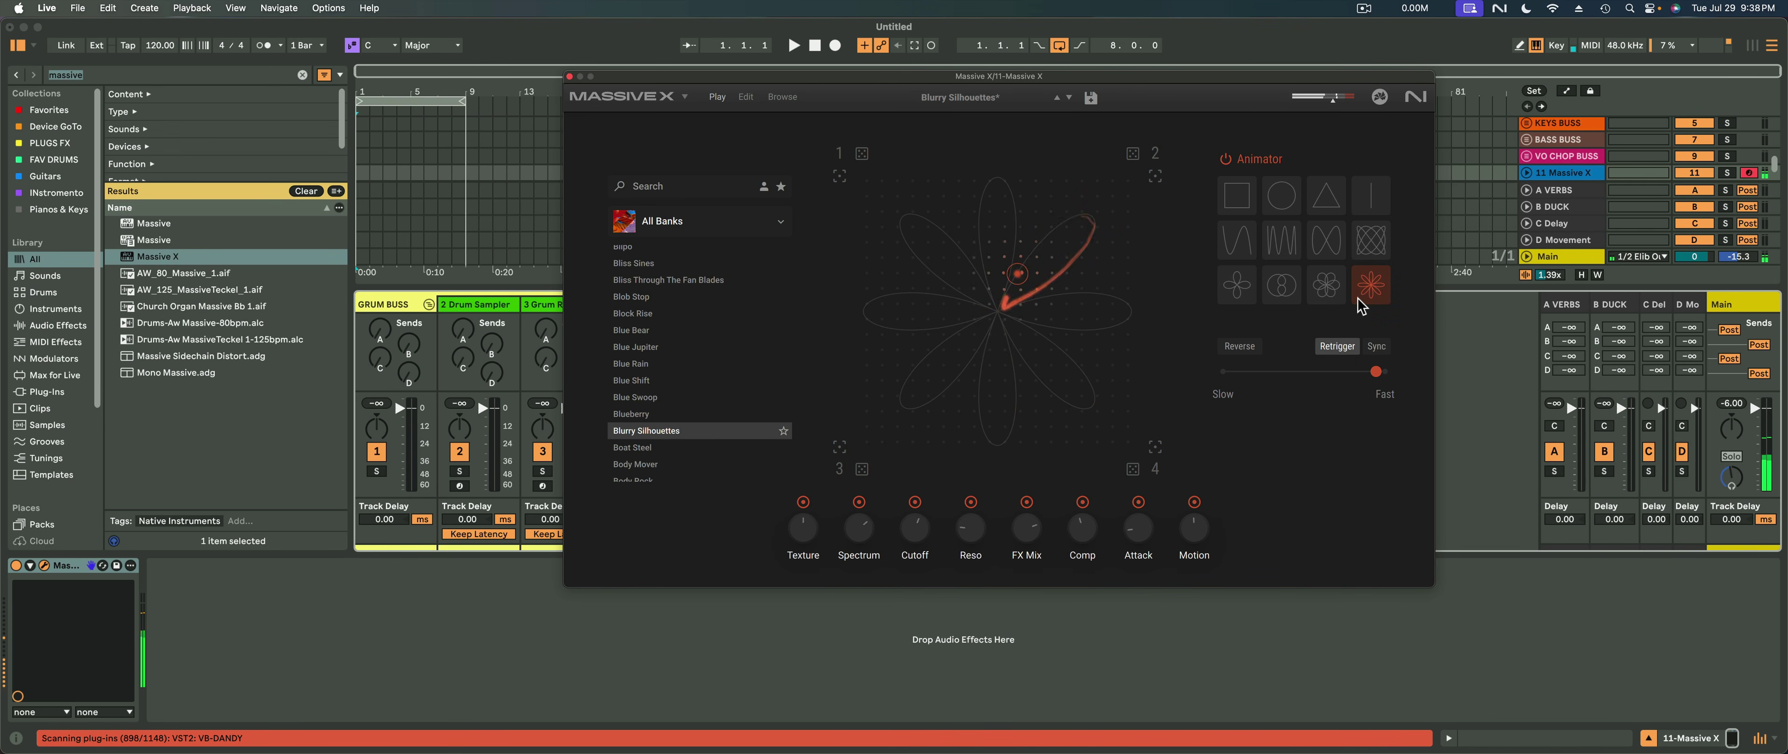
click(1366, 211)
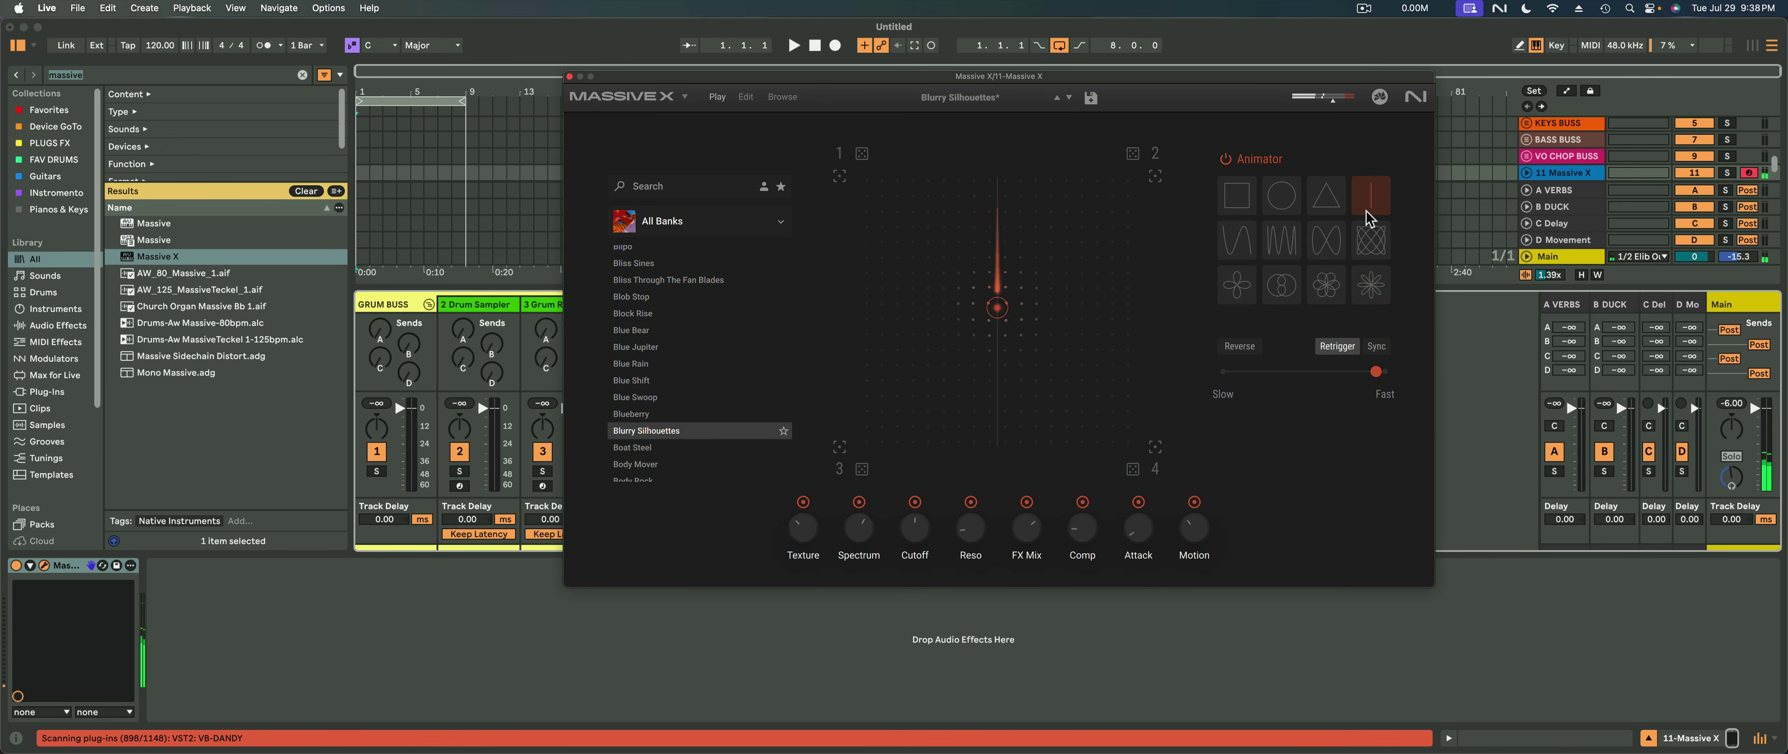
click(1344, 204)
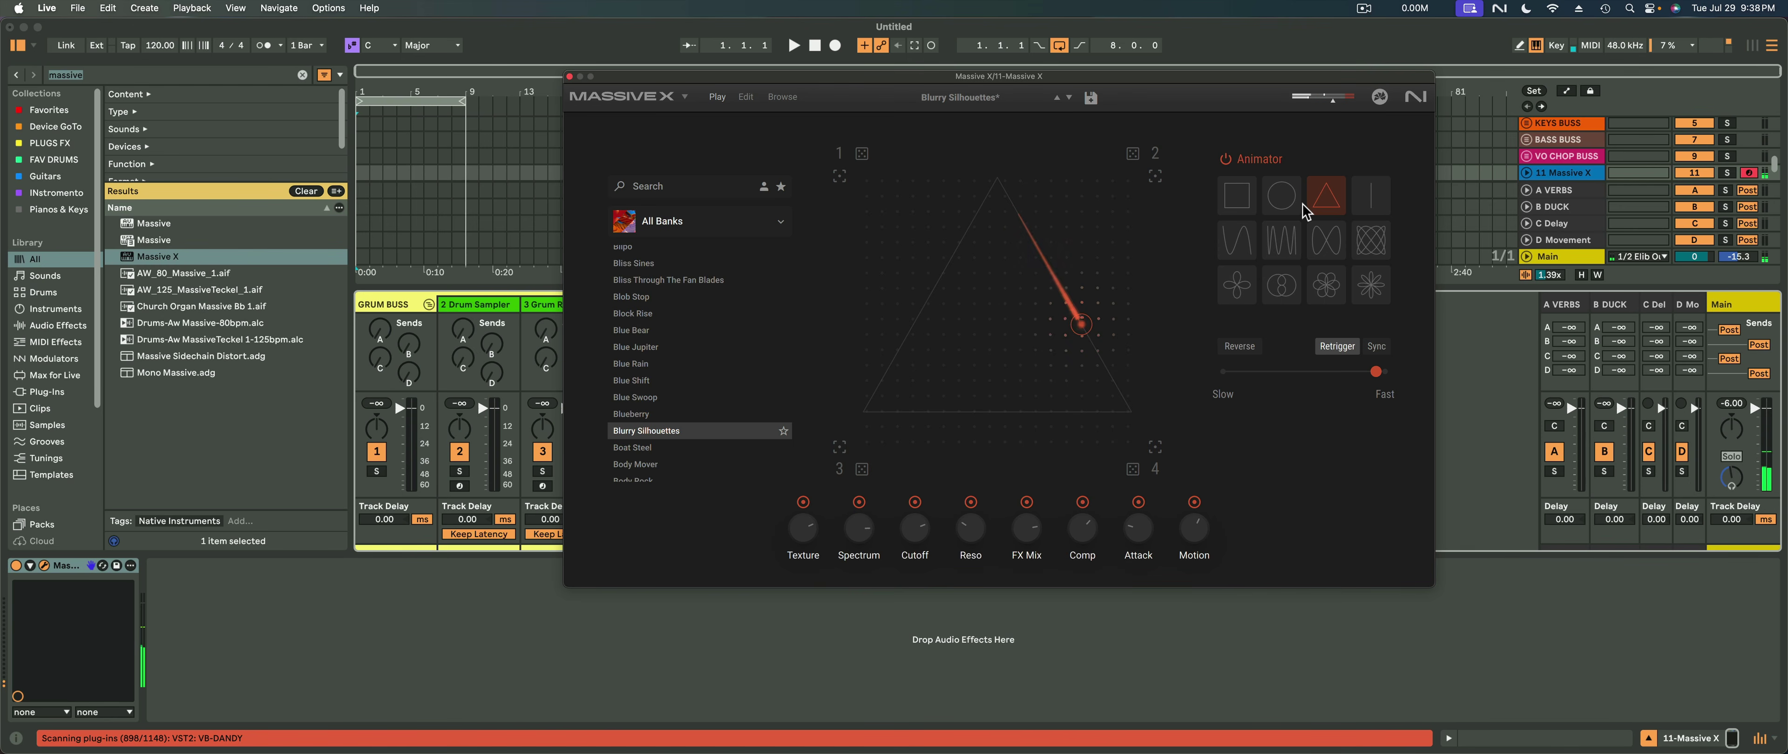
click(1294, 197)
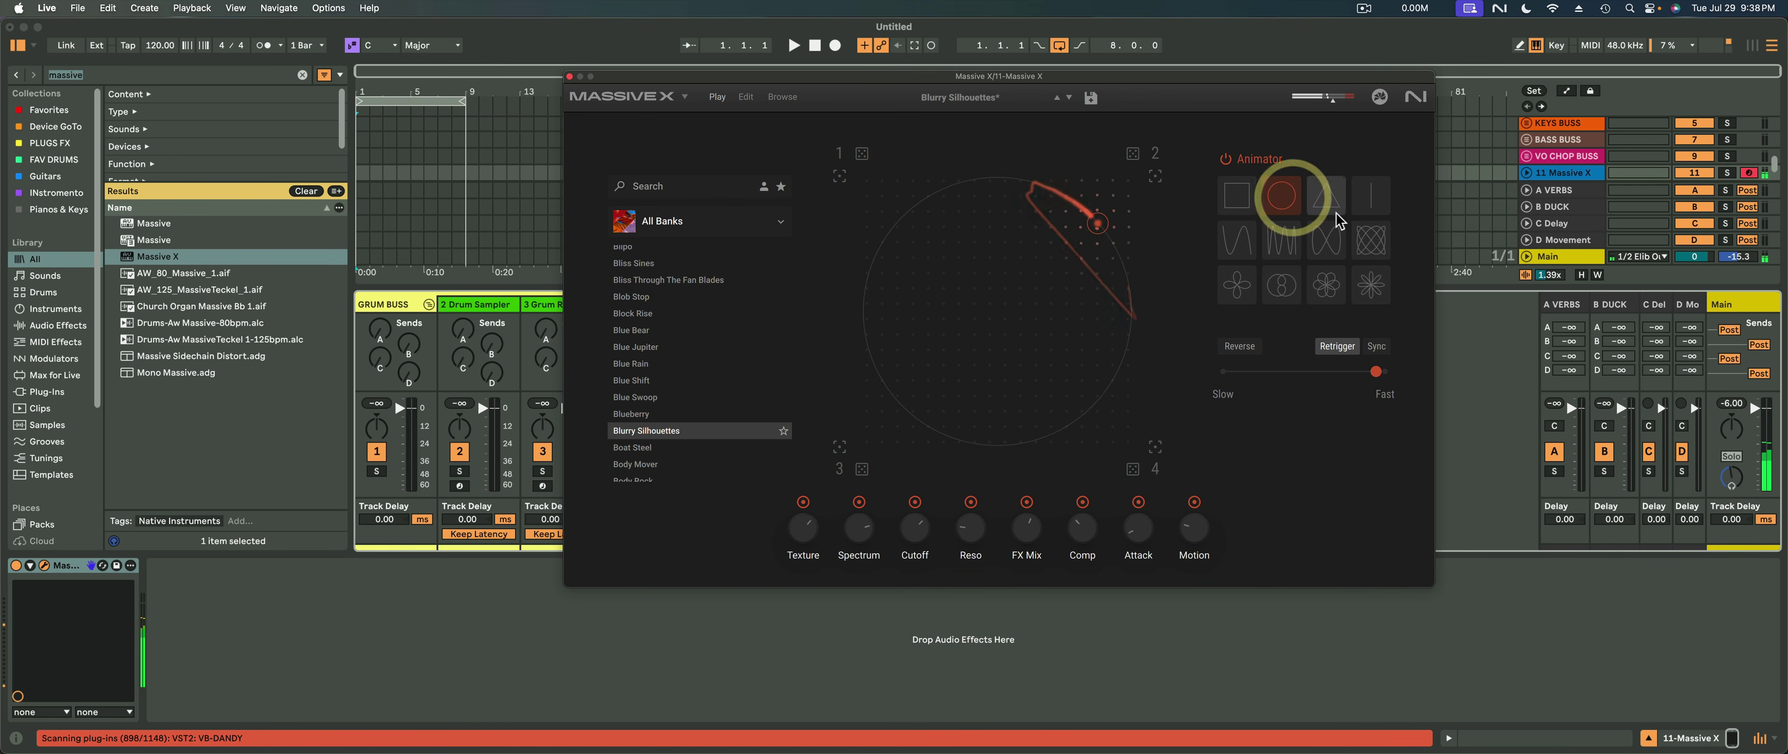
Turn off Retrigger and sync the Animator to the host tempo at a rate of 1/2
click(1346, 348)
click(1373, 346)
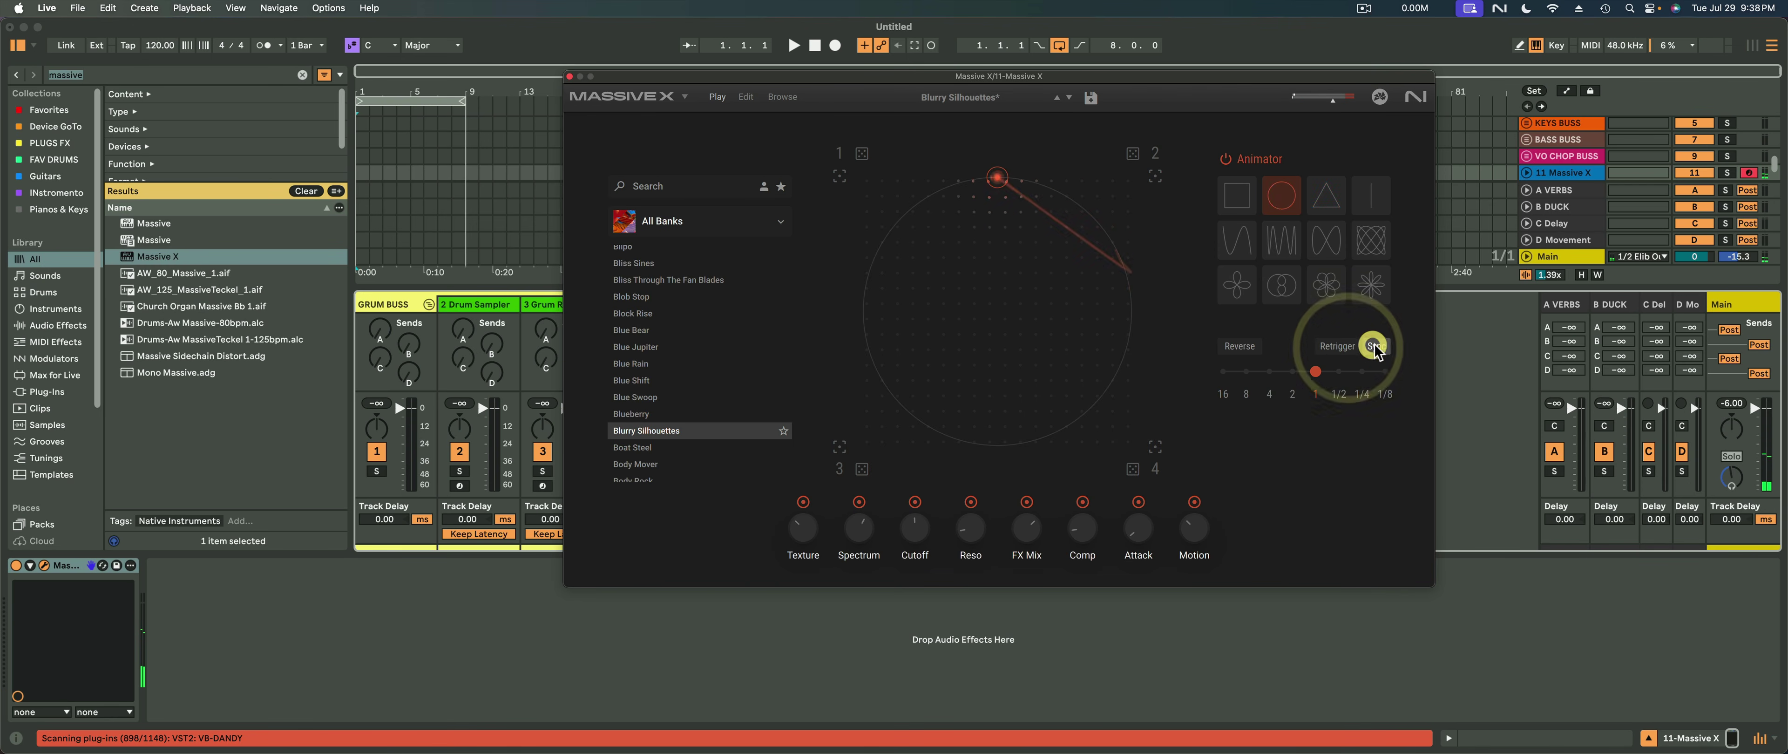
click(1330, 371)
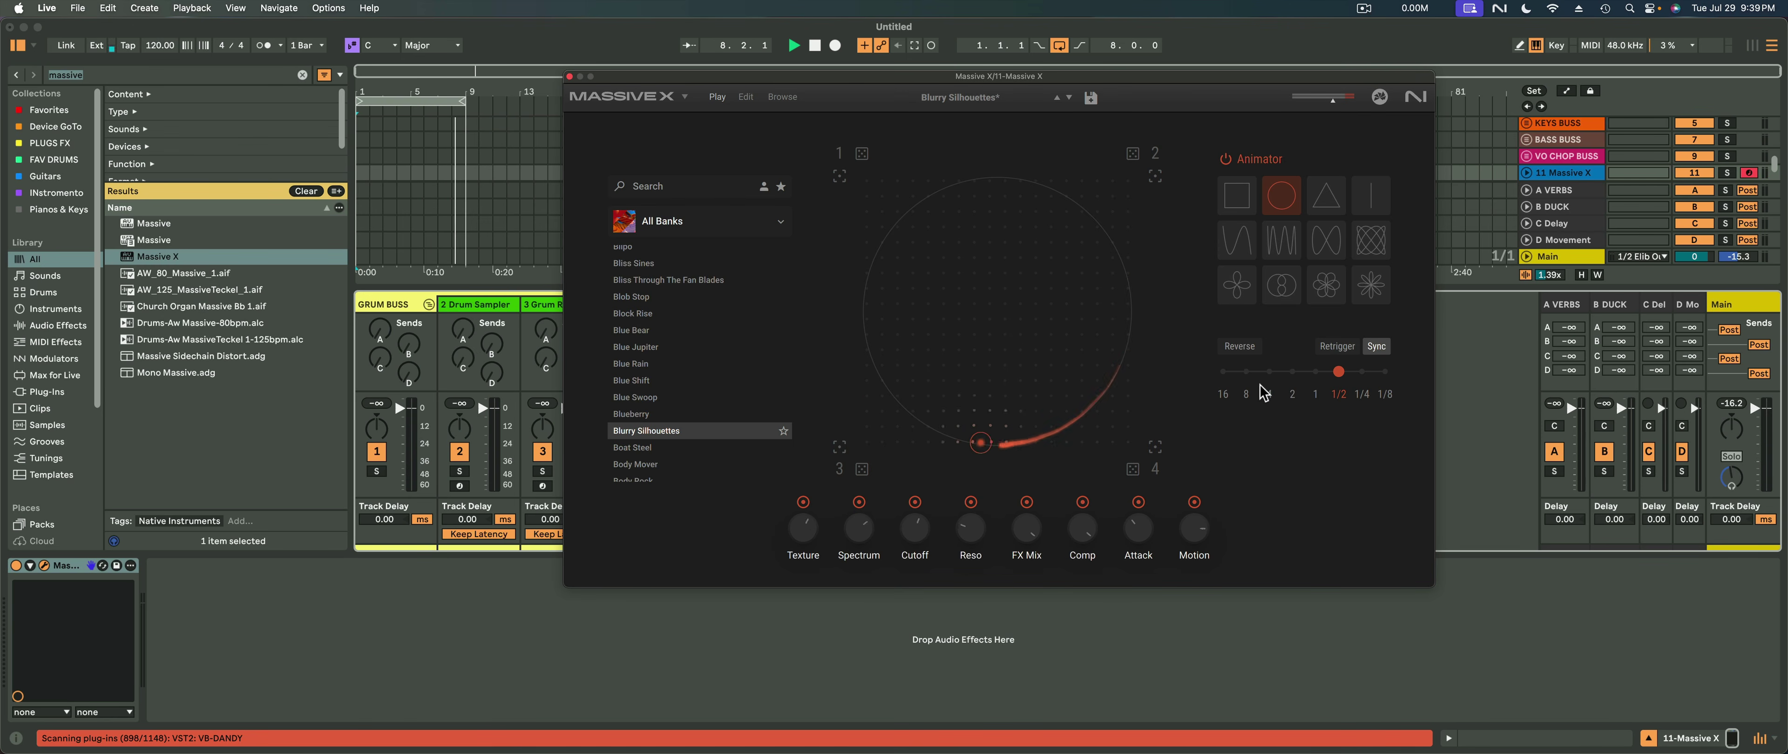
Try Reverse on the circle path, restore the forward direction, and turn off tempo sync
click(1239, 347)
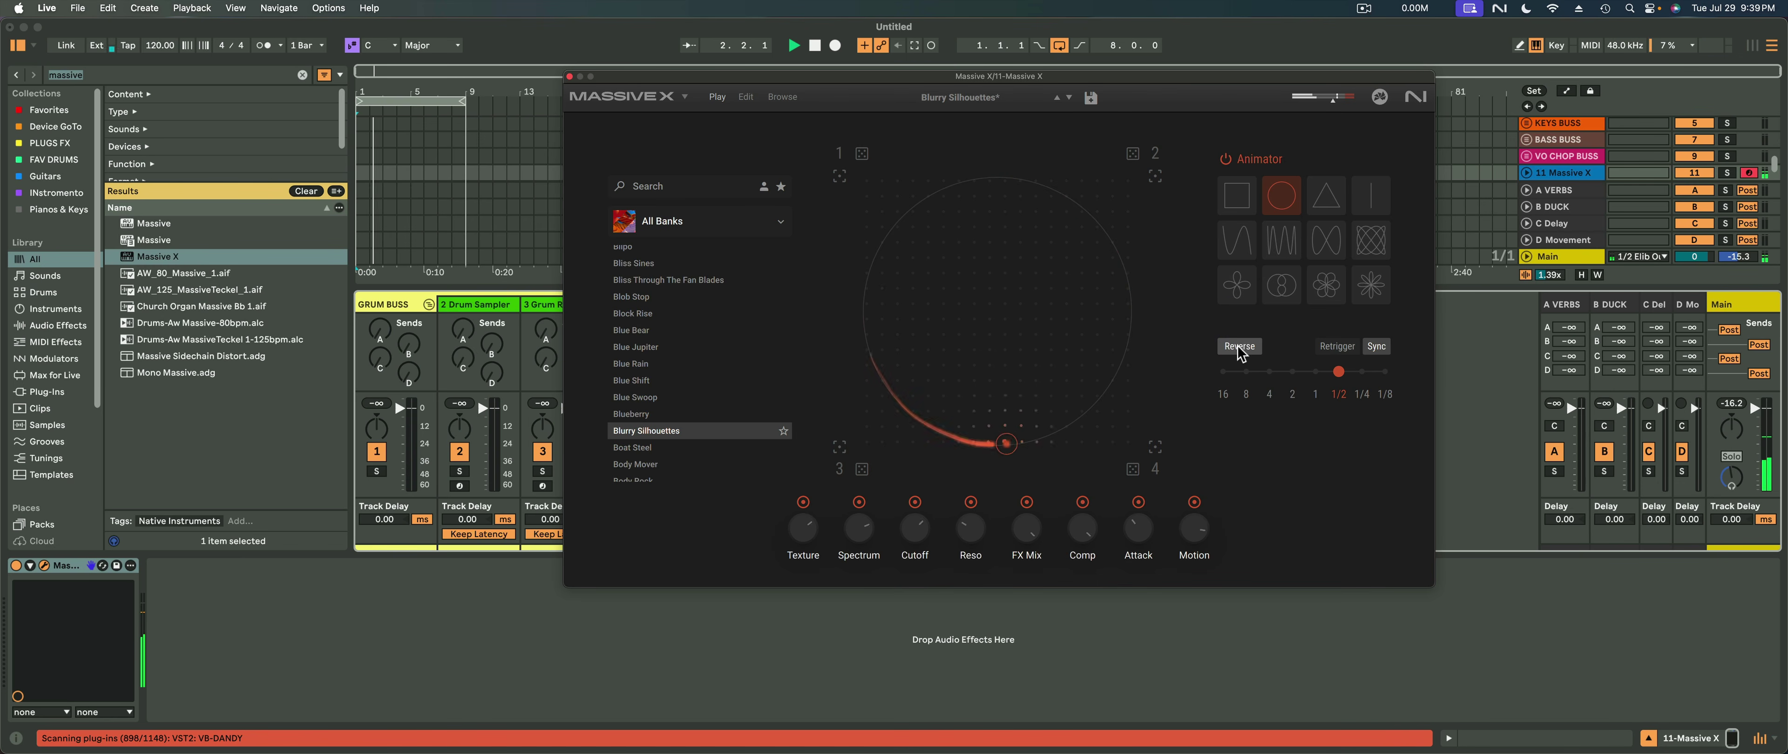
click(1239, 348)
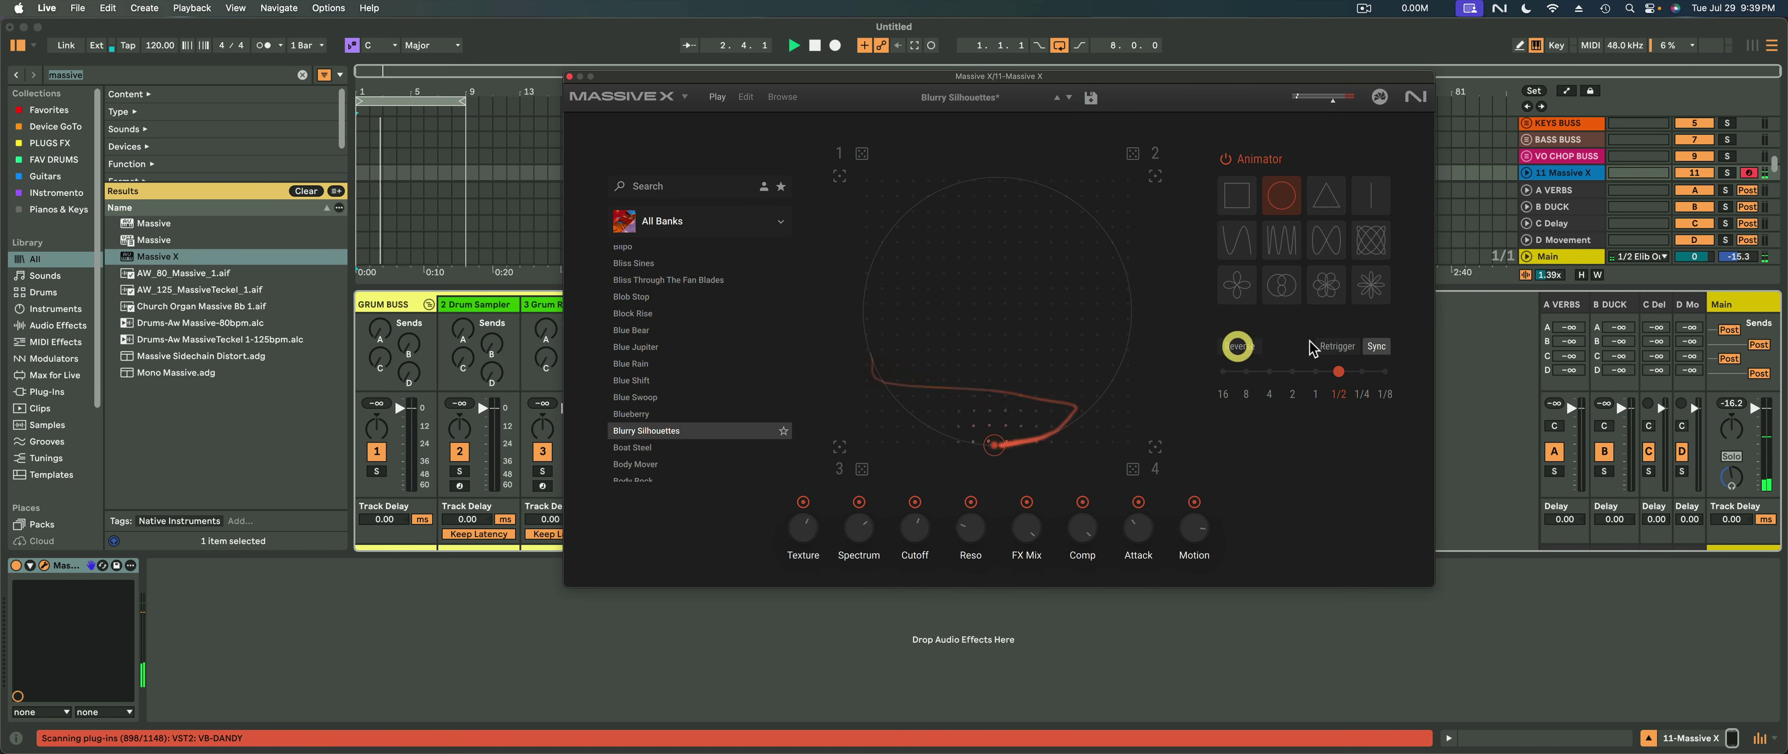
click(1384, 348)
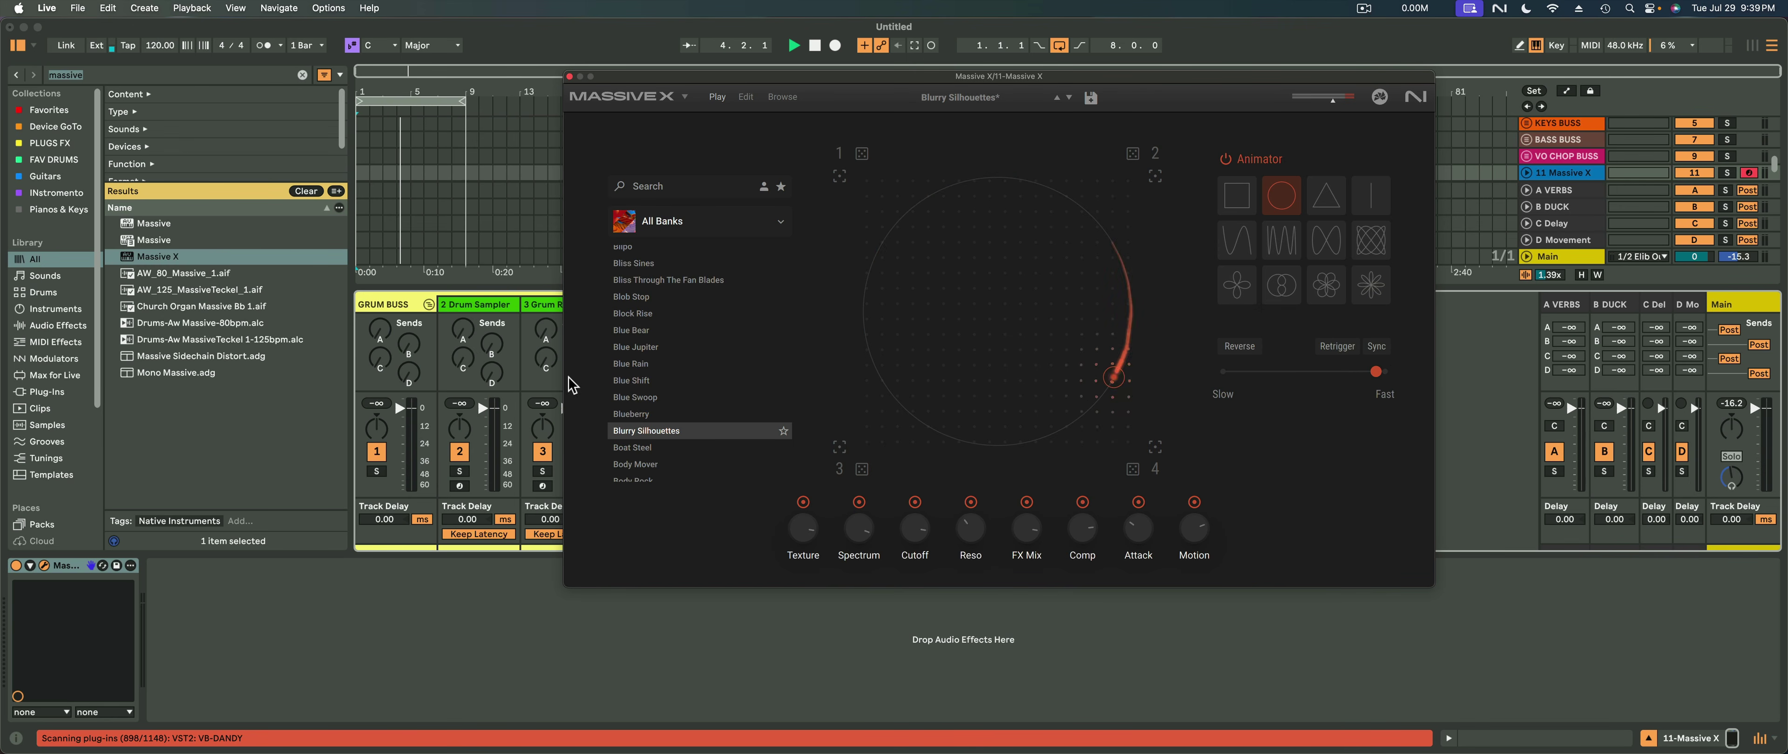
Audition the preset Body Spin and load Bohrium
scroll(689, 382, down, 5)
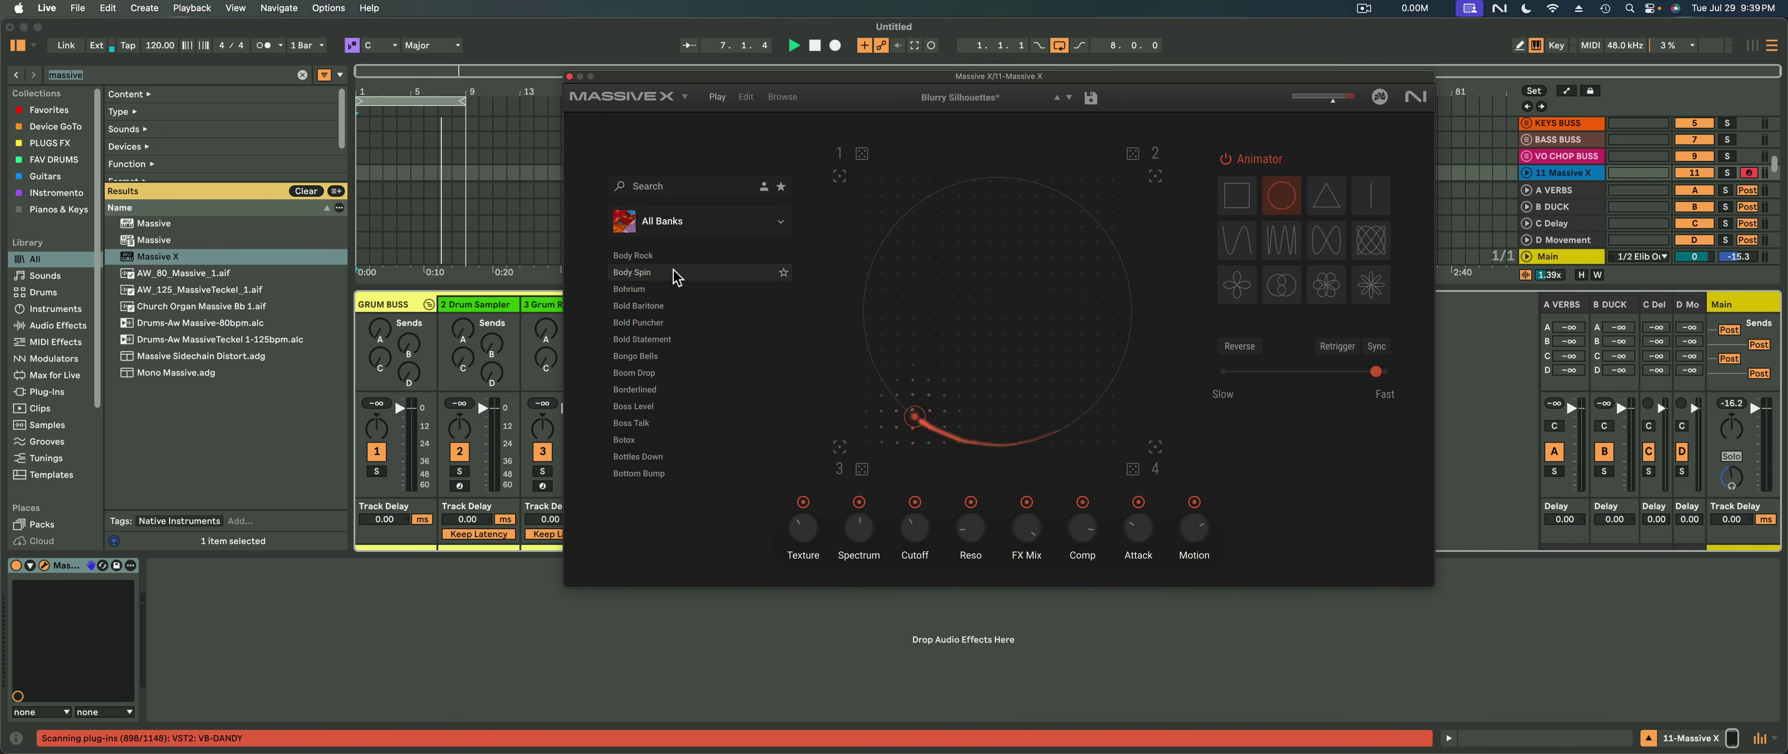
click(675, 275)
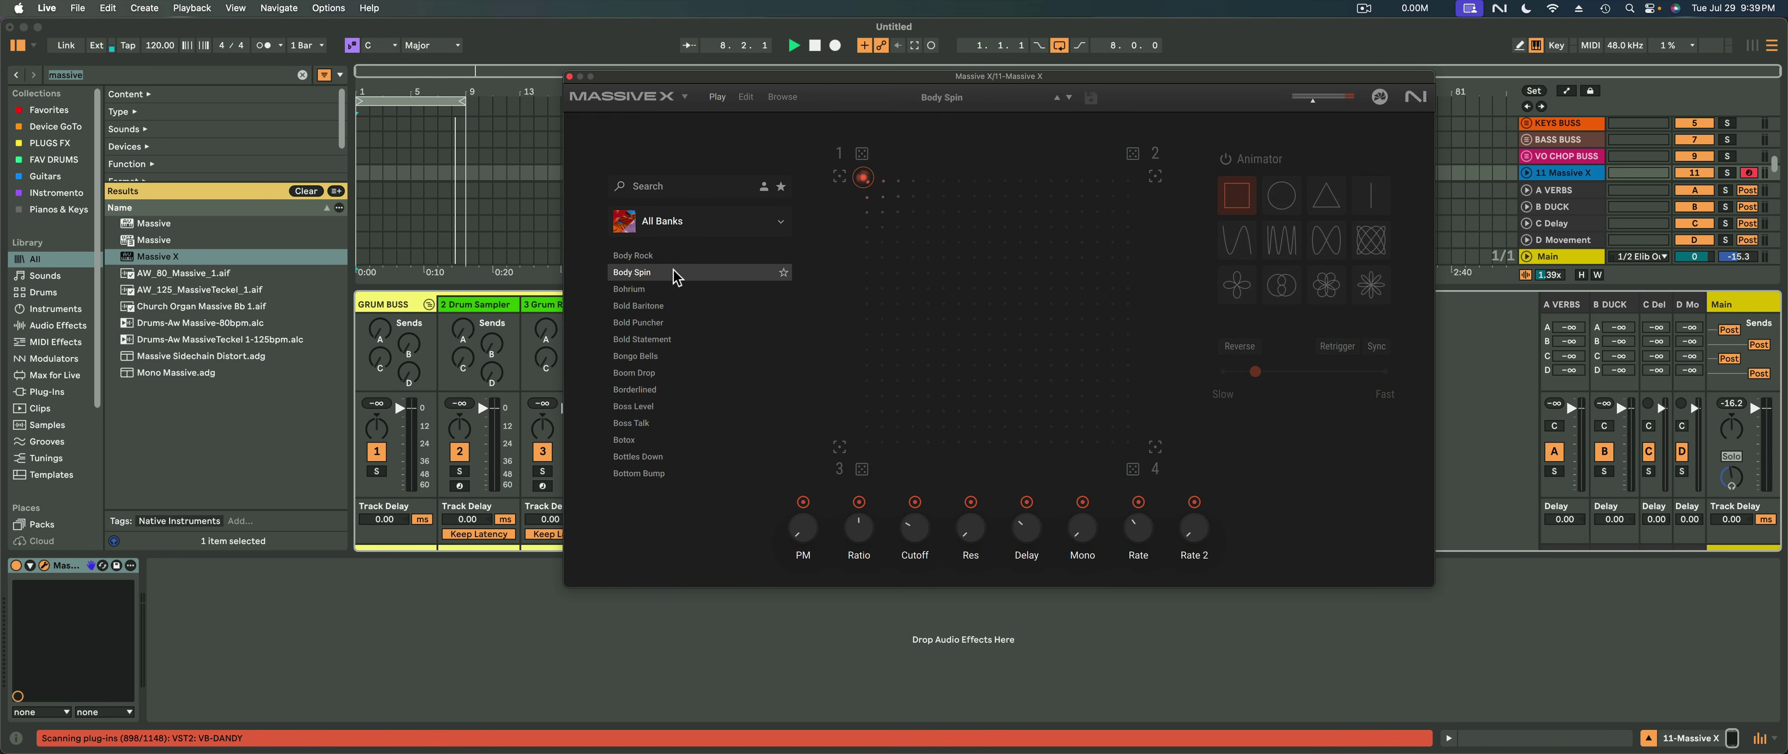
click(673, 292)
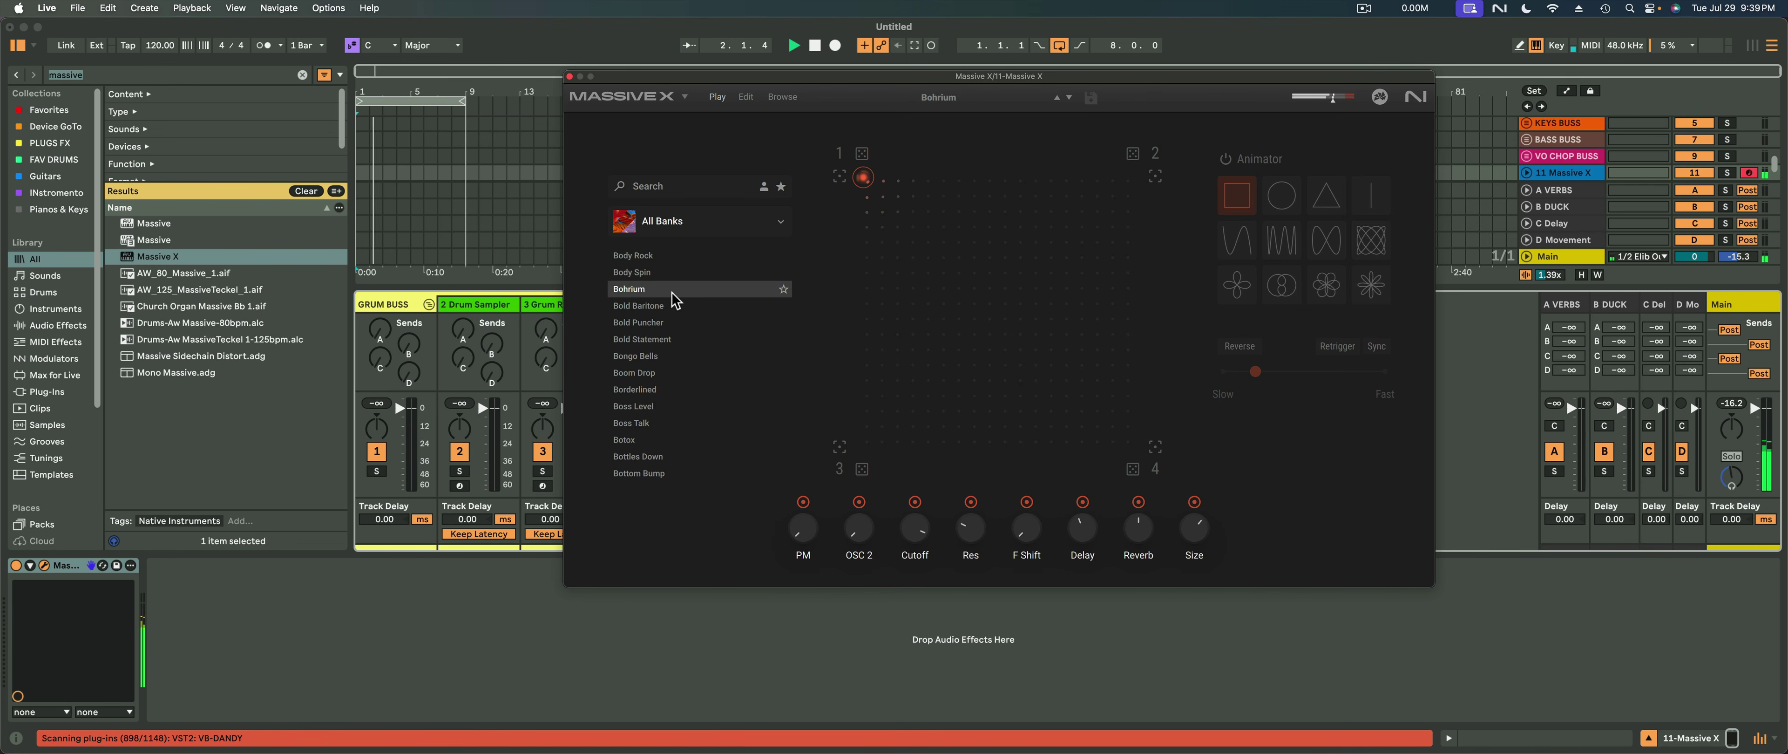
Compare the Bohrium preset's full Edit view with the Play view, ending in the Edit view
click(746, 98)
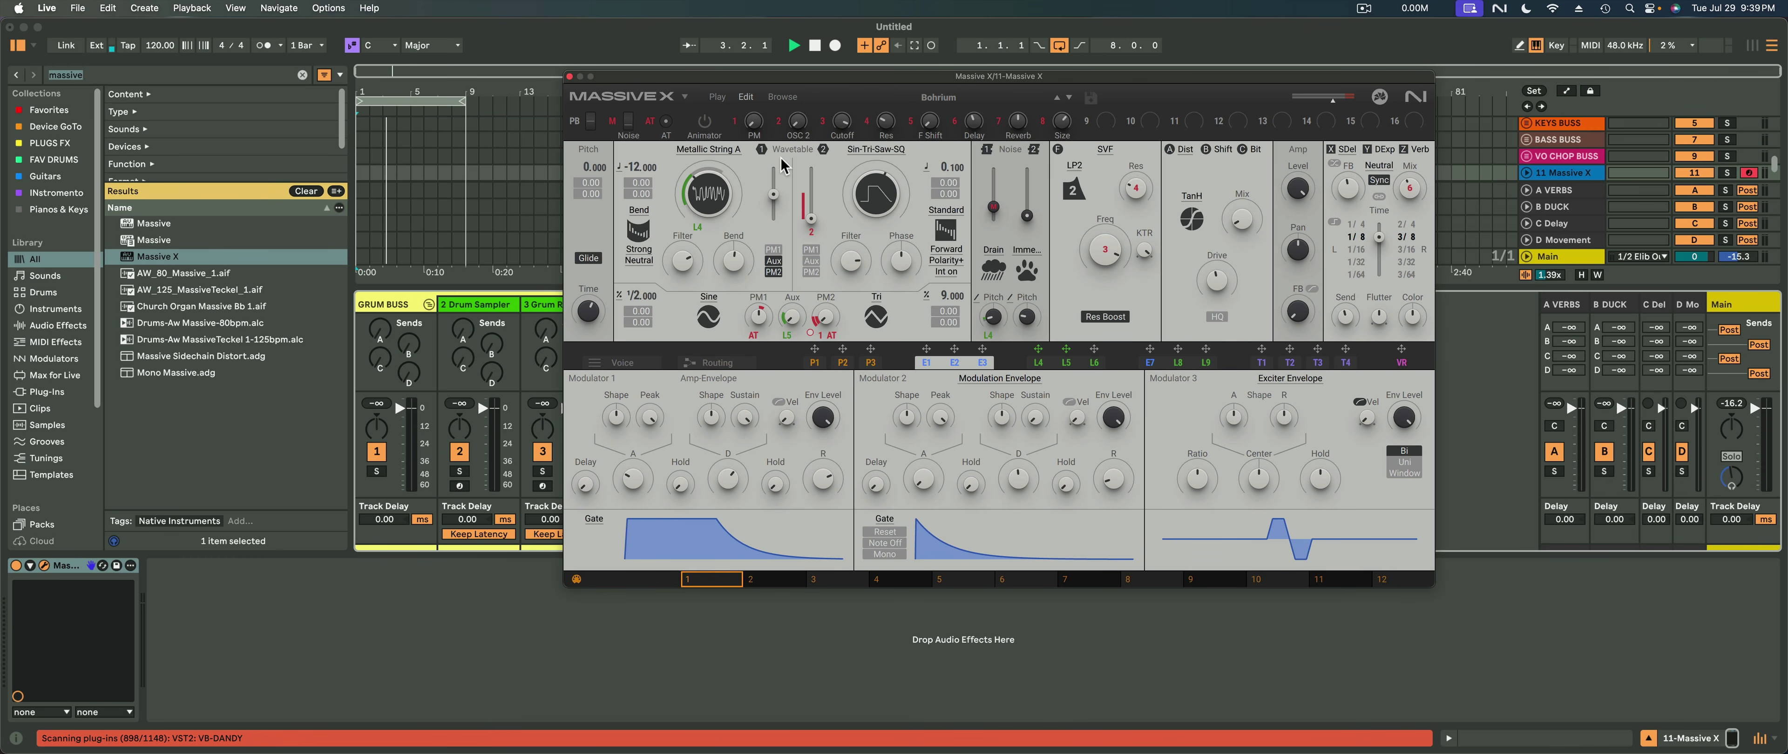
click(716, 99)
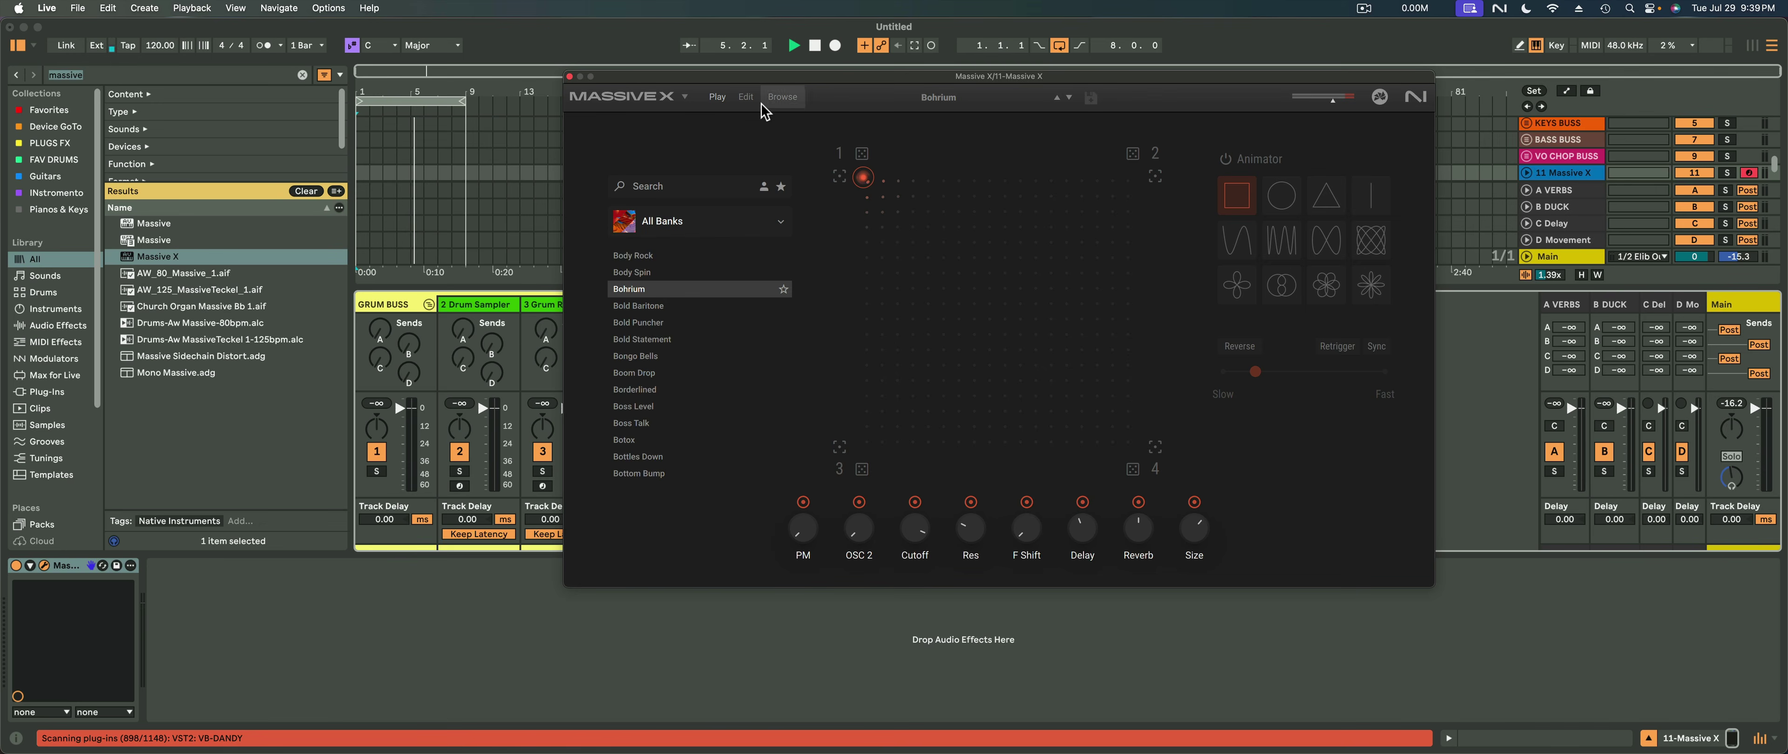
click(750, 99)
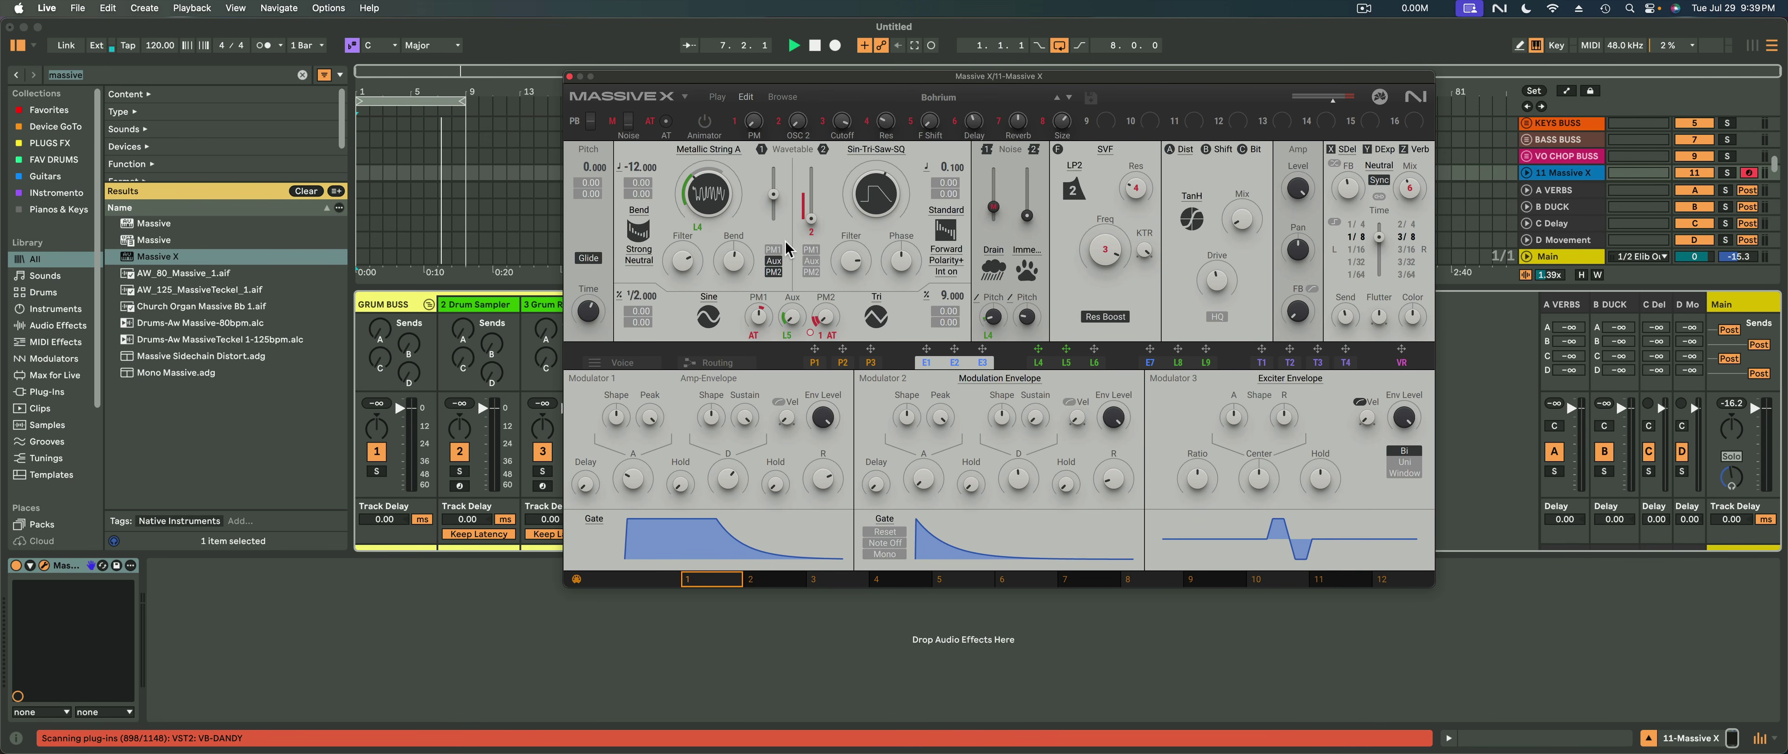
click(983, 97)
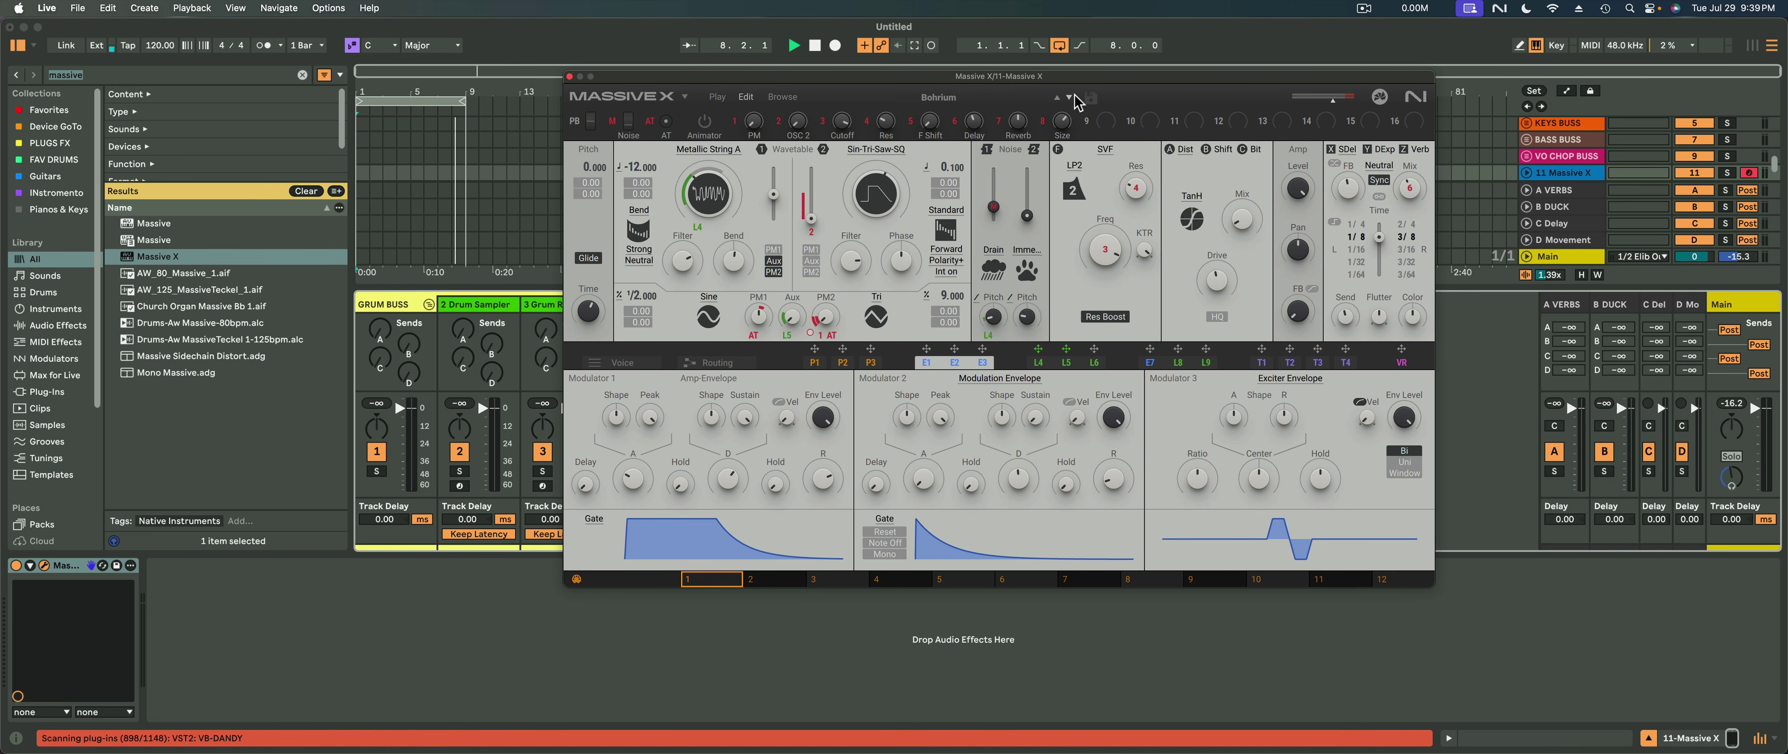
Open the full preset browser and filter it to show only favorite presets
click(782, 97)
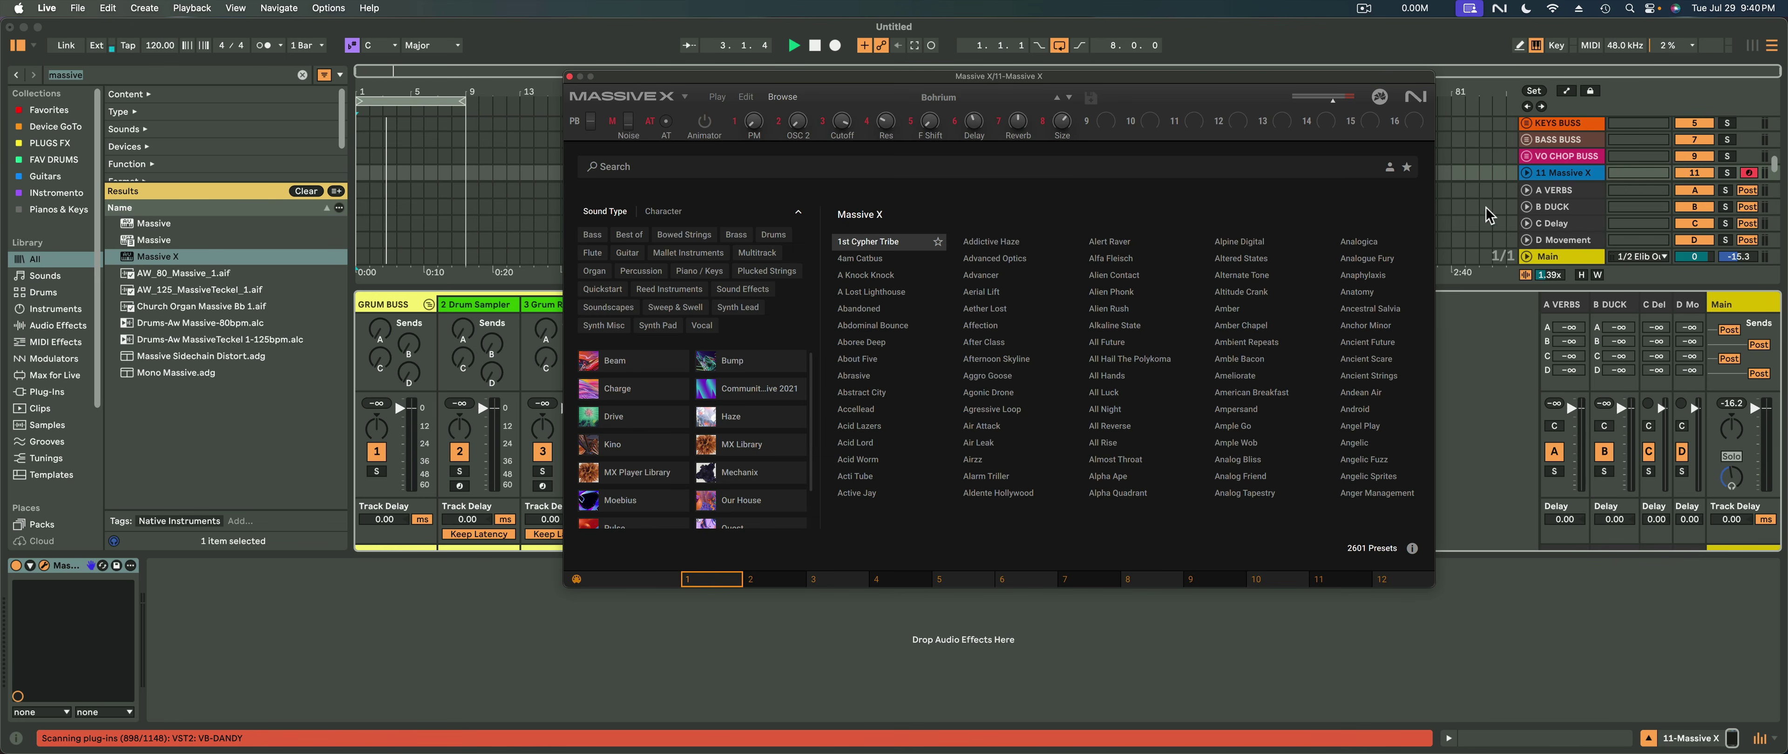
click(1406, 169)
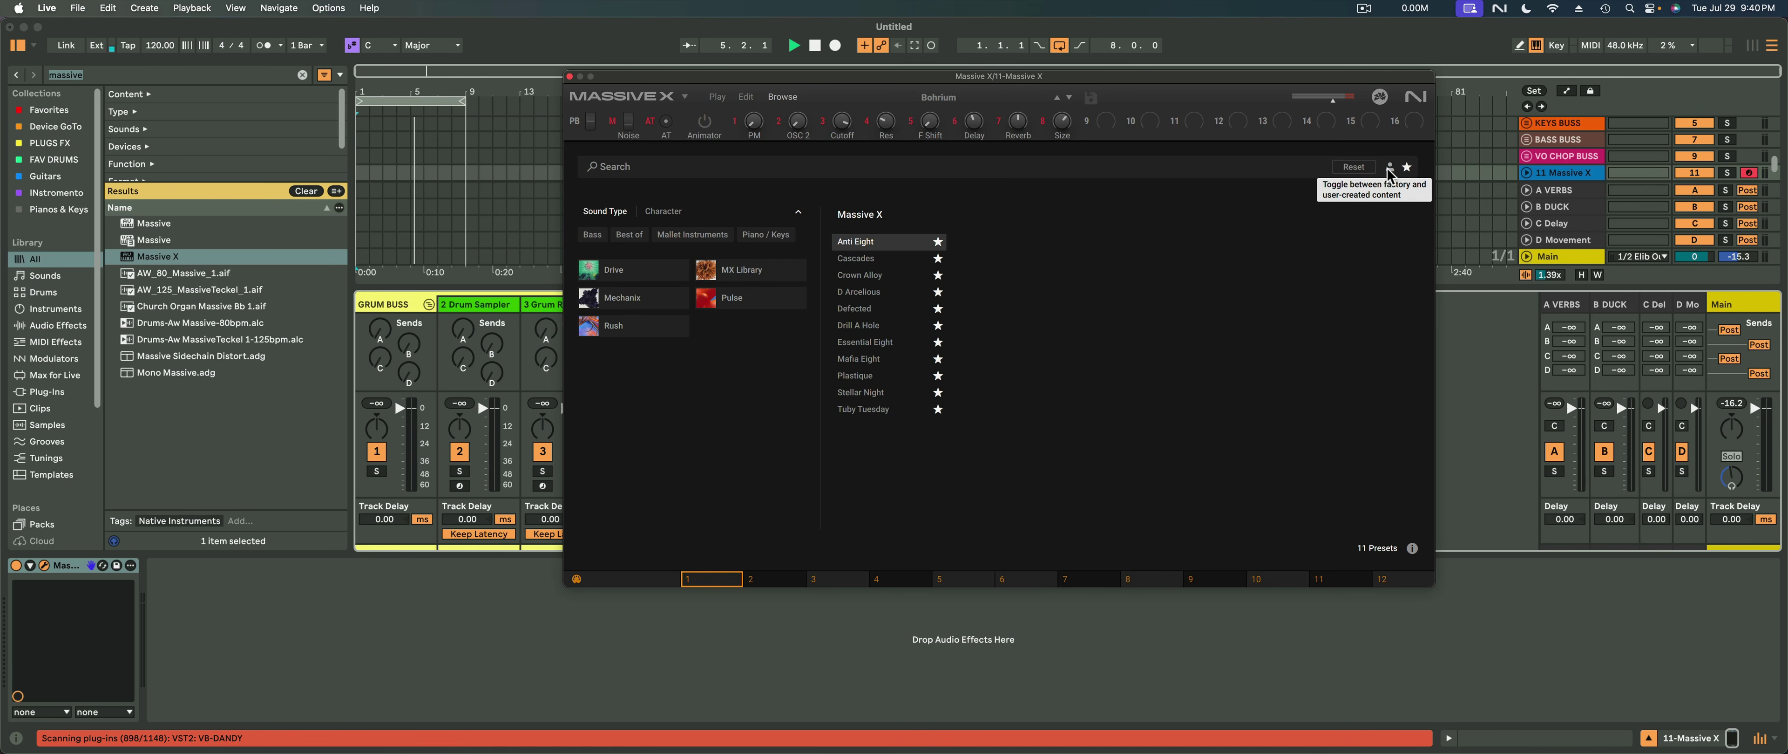
List only user-created presets with the favorites filter off, and return to the Play view
click(1389, 167)
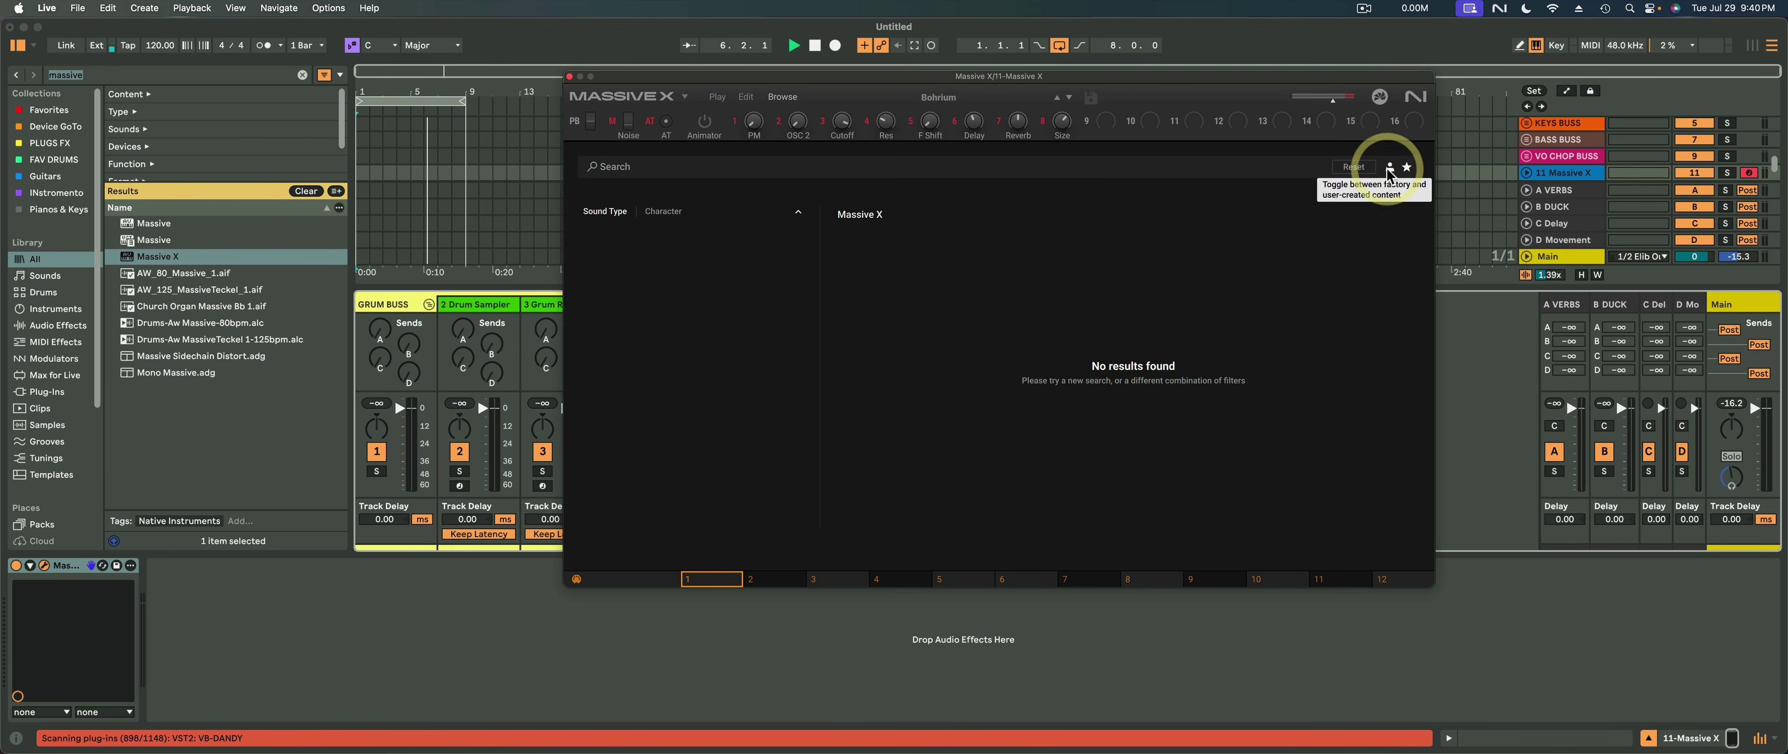
click(1406, 167)
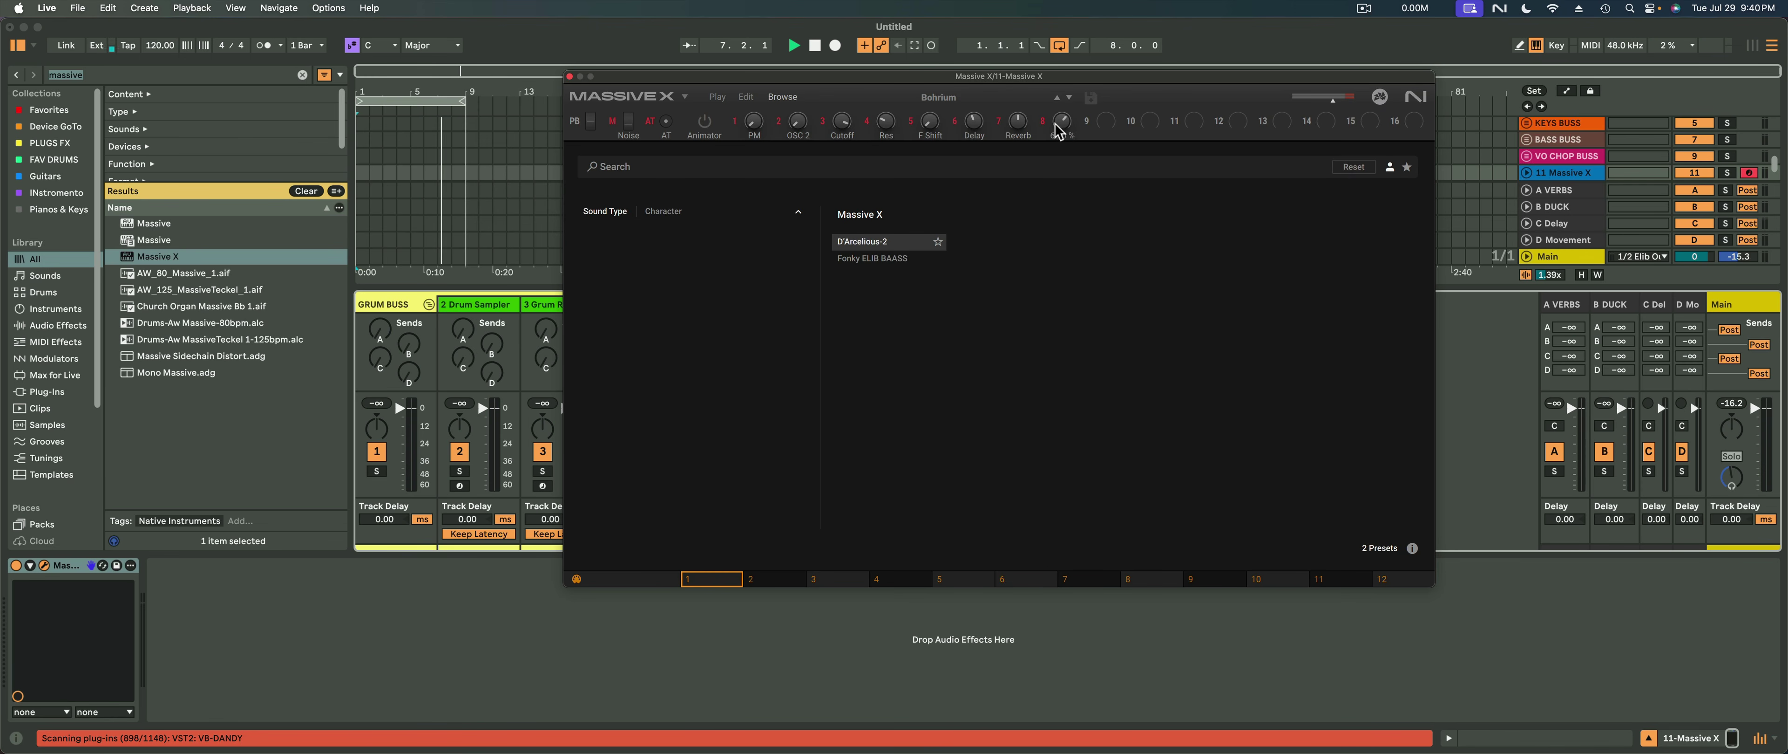
click(746, 97)
click(718, 97)
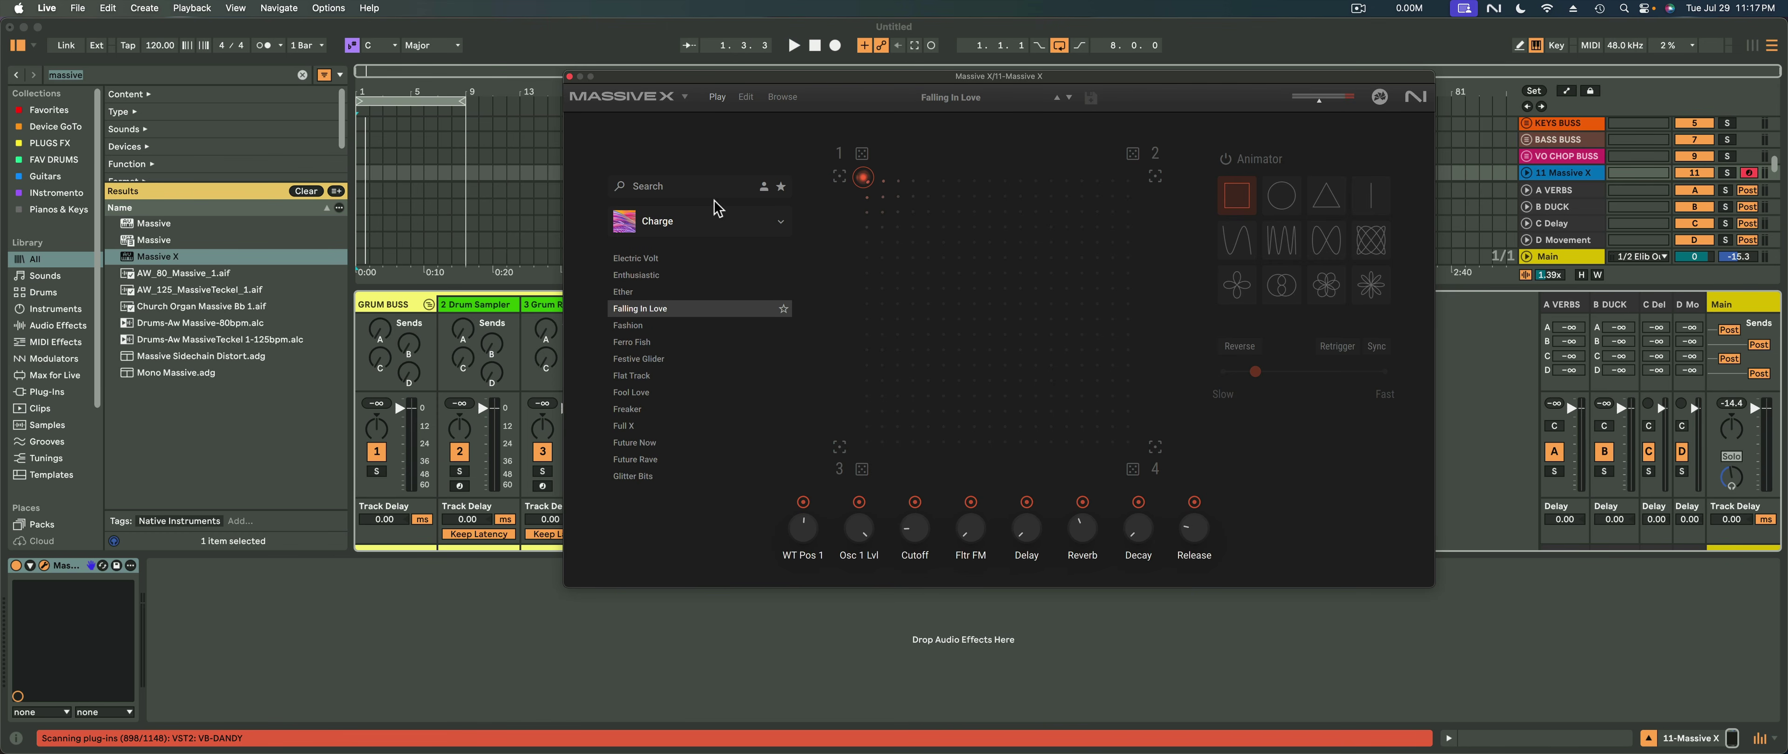
Compare the Browse, Edit and Play views of the Falling In Love preset, ending in the preset browser
click(775, 97)
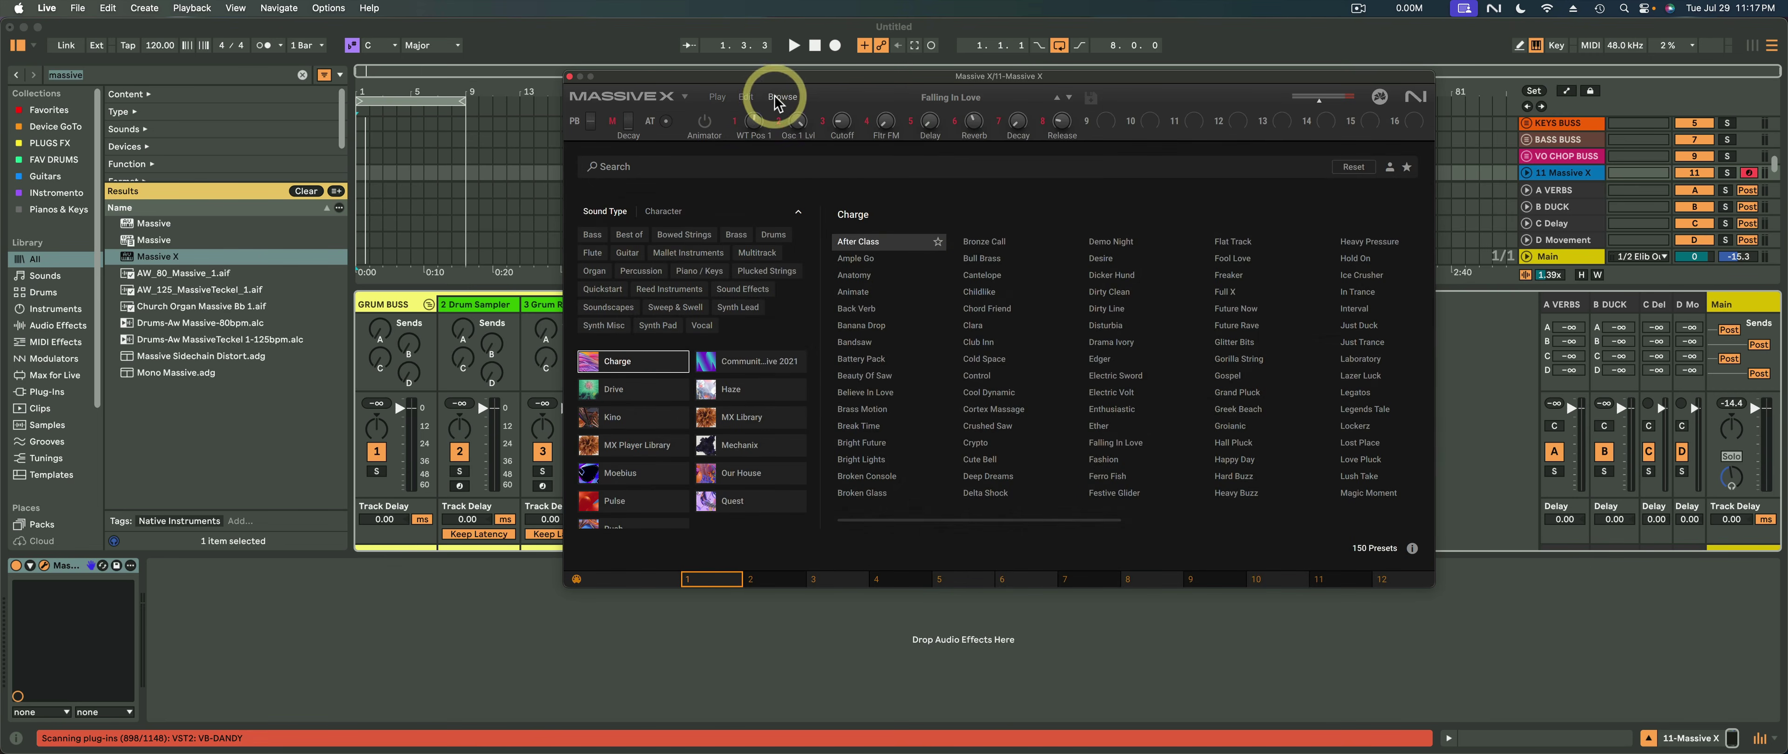
click(746, 98)
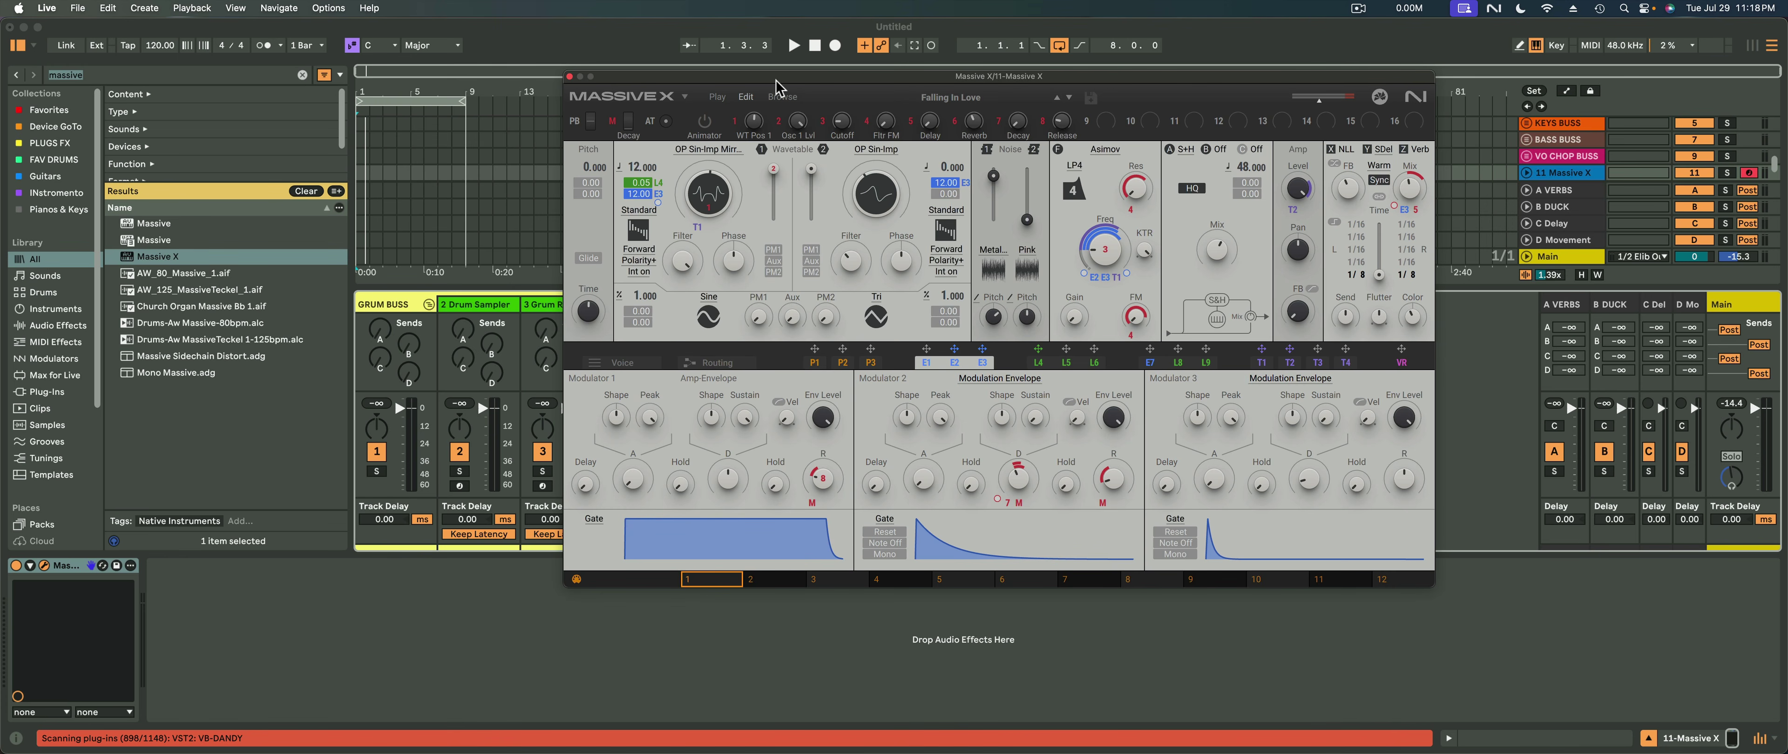
click(718, 98)
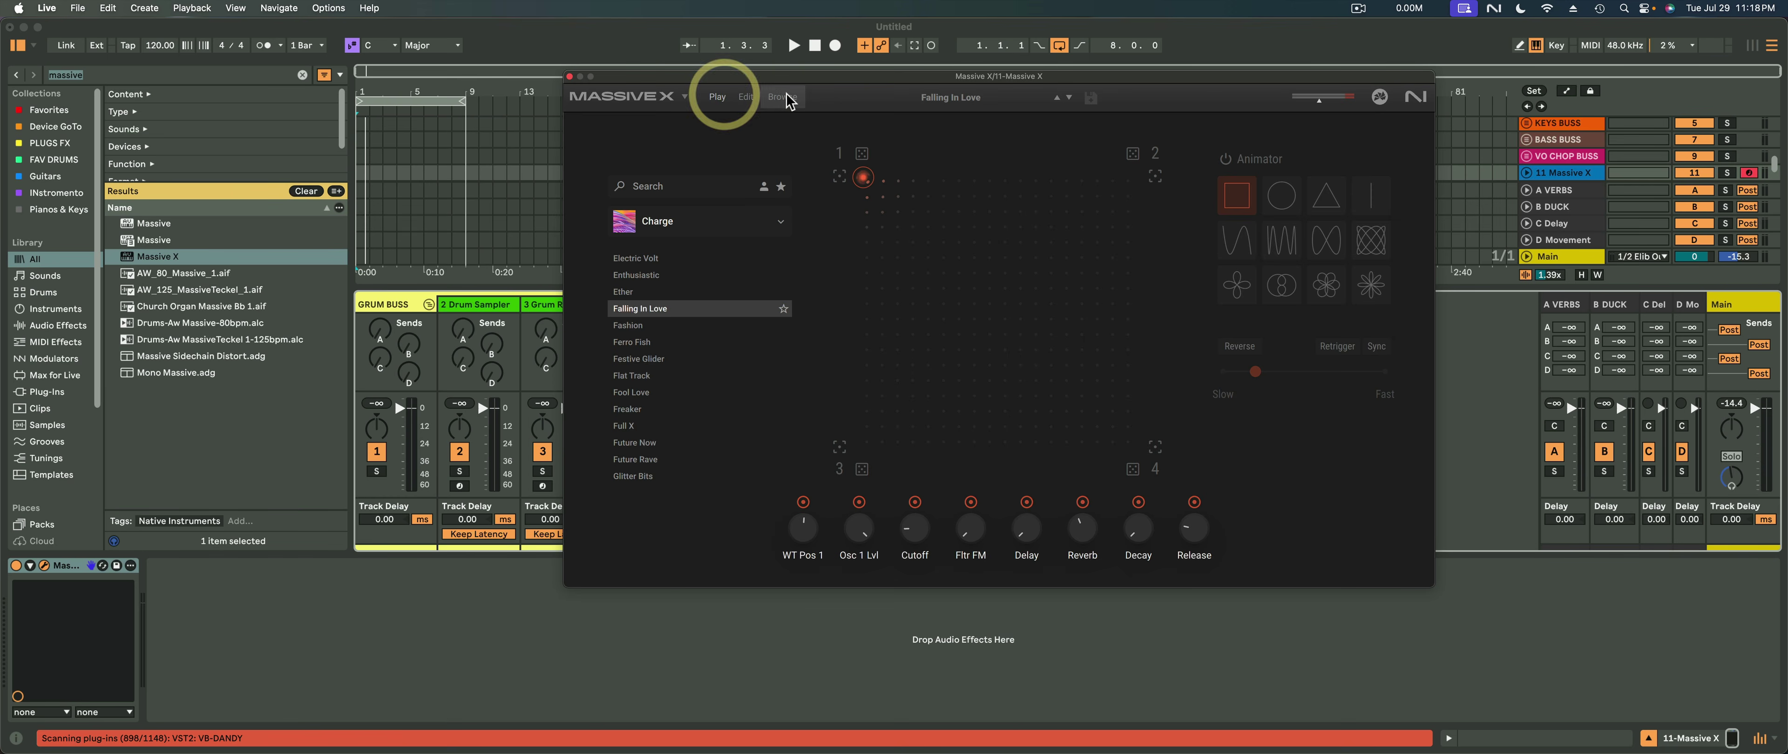
click(782, 96)
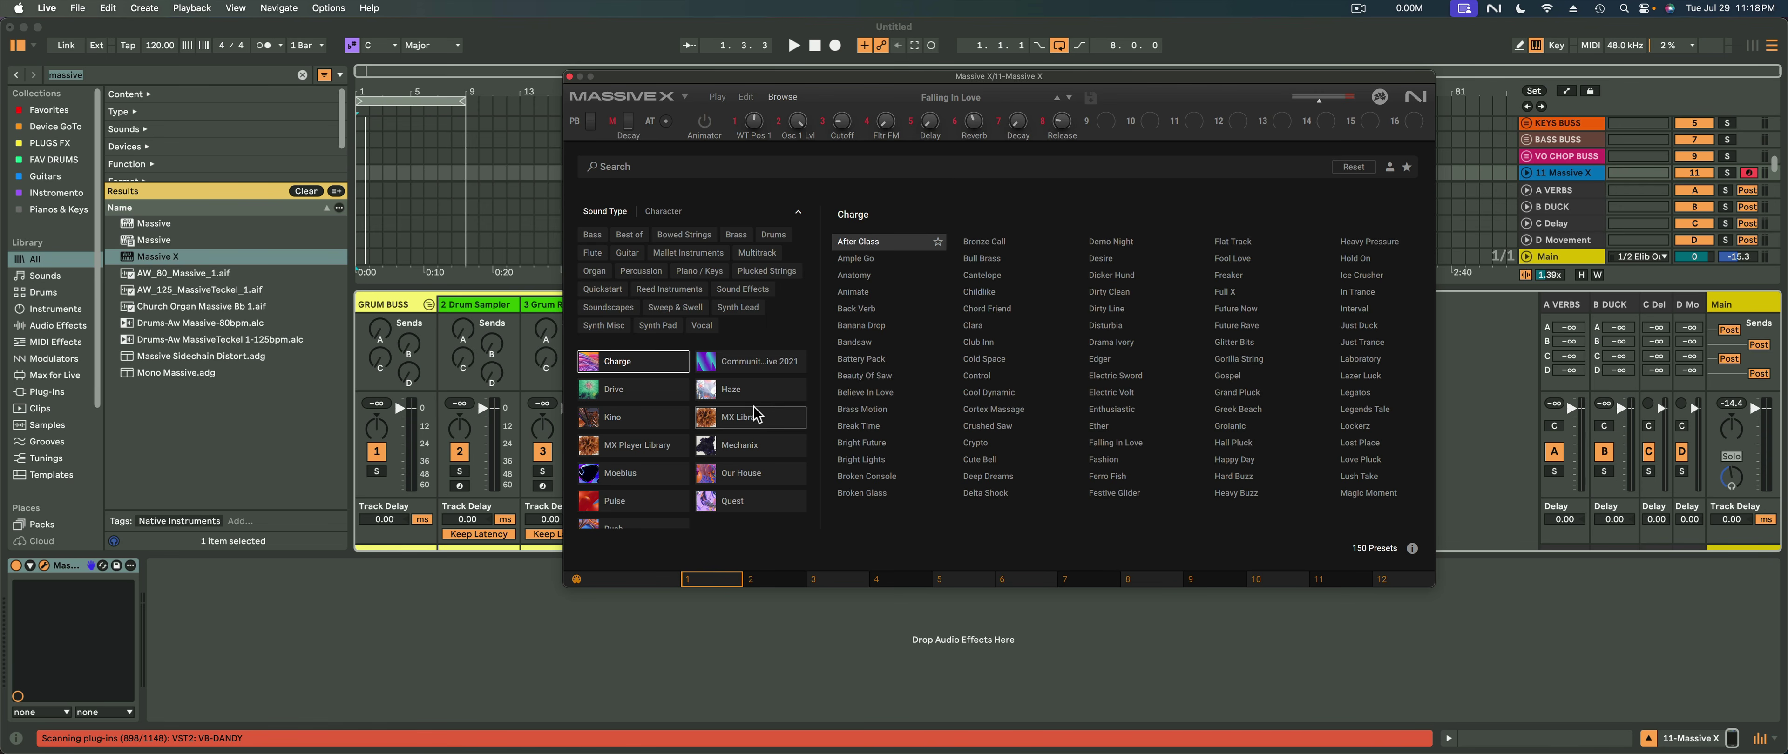
Audition Anchor Minor, Ancient Strings and Arctic Abyss from the MX Library, and load Ballet Mansion
click(769, 415)
click(1006, 379)
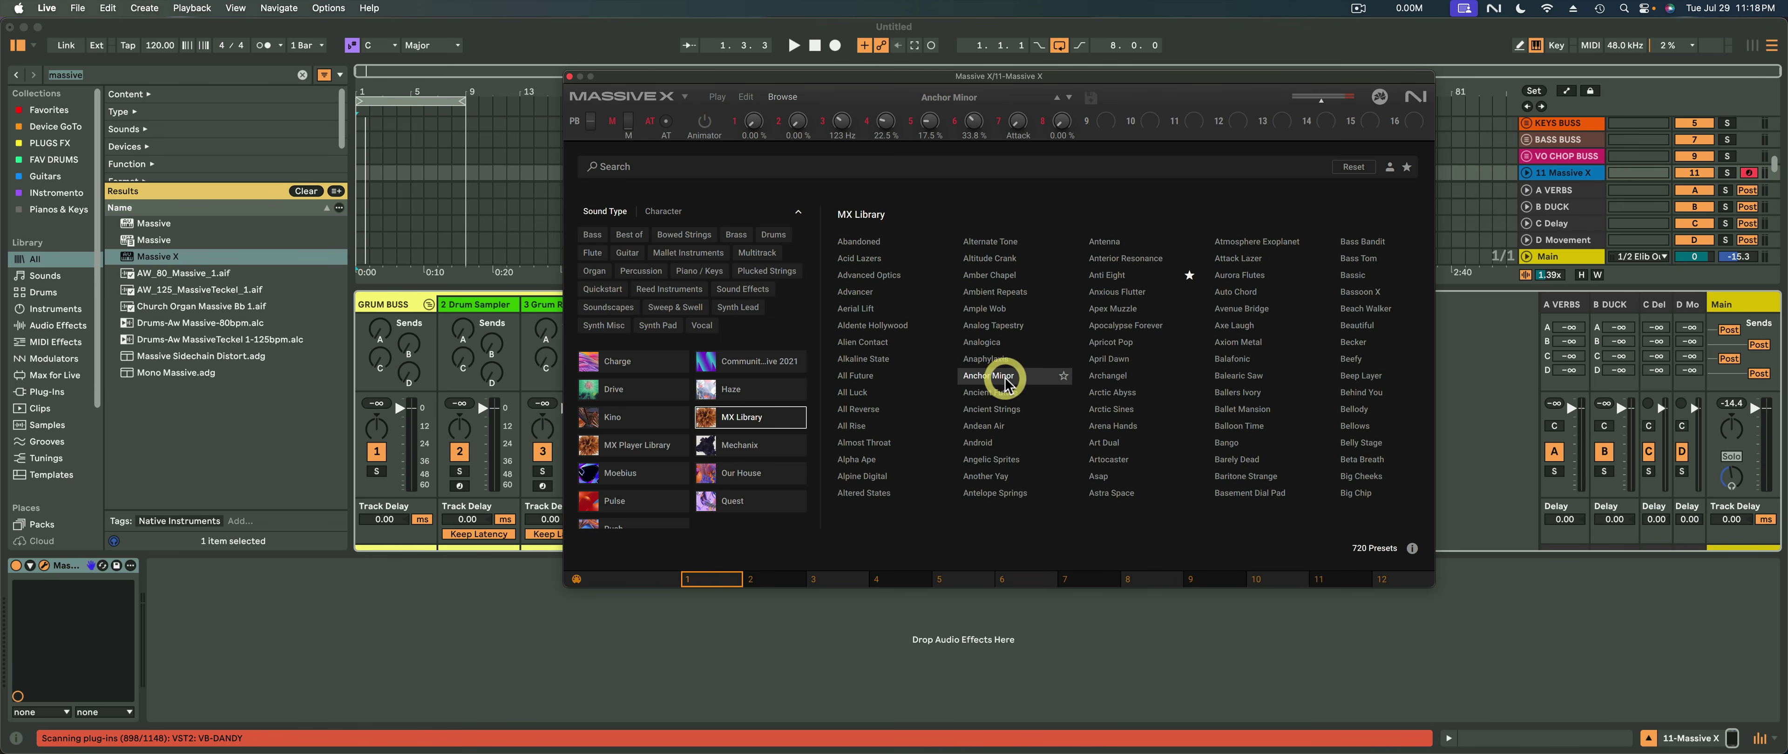
click(1006, 410)
click(1165, 391)
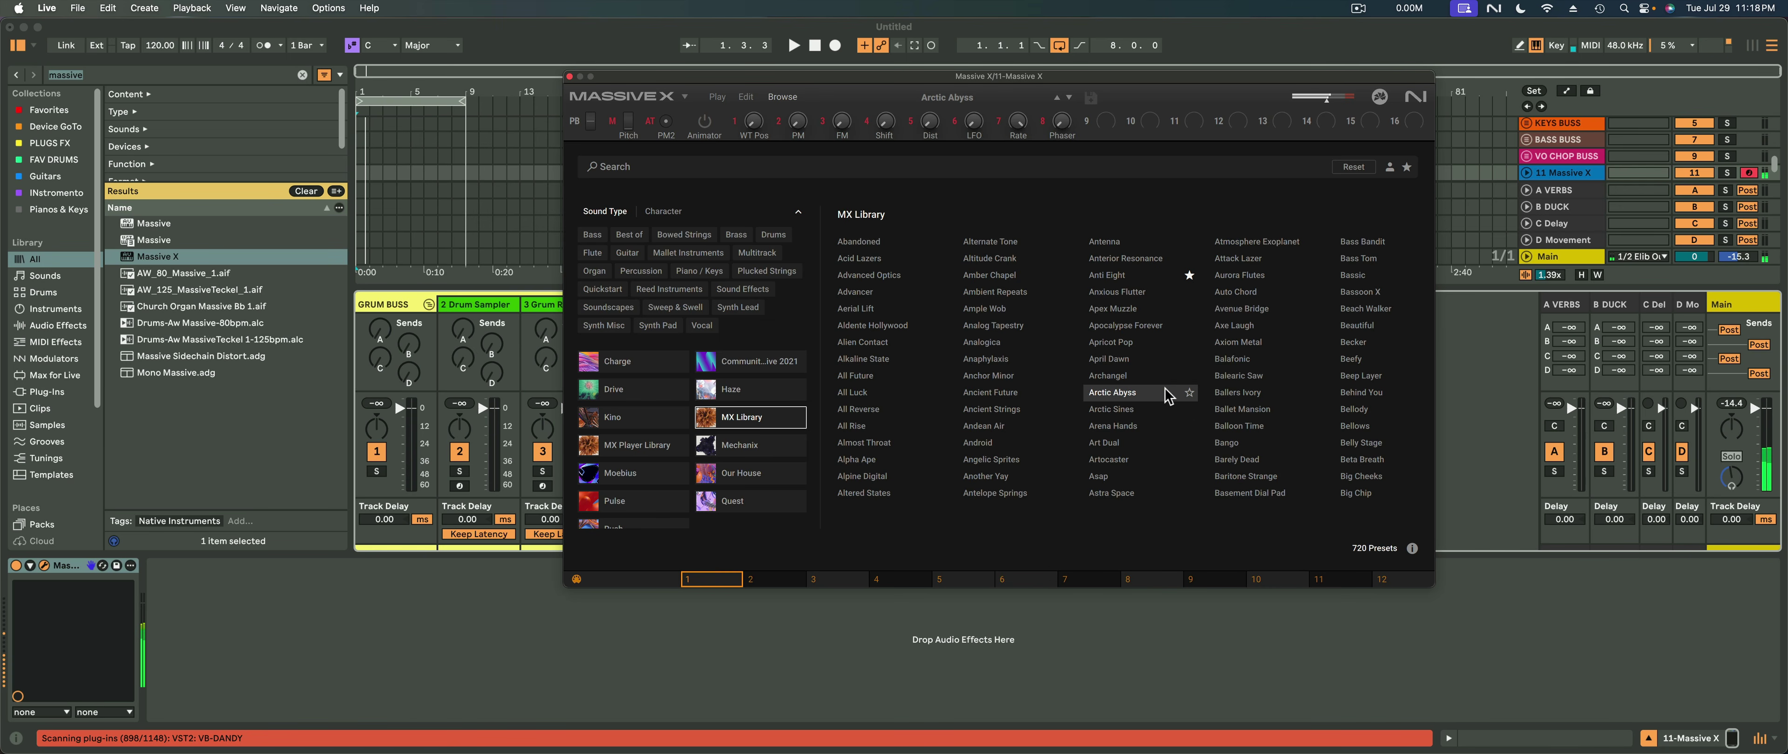
click(1235, 411)
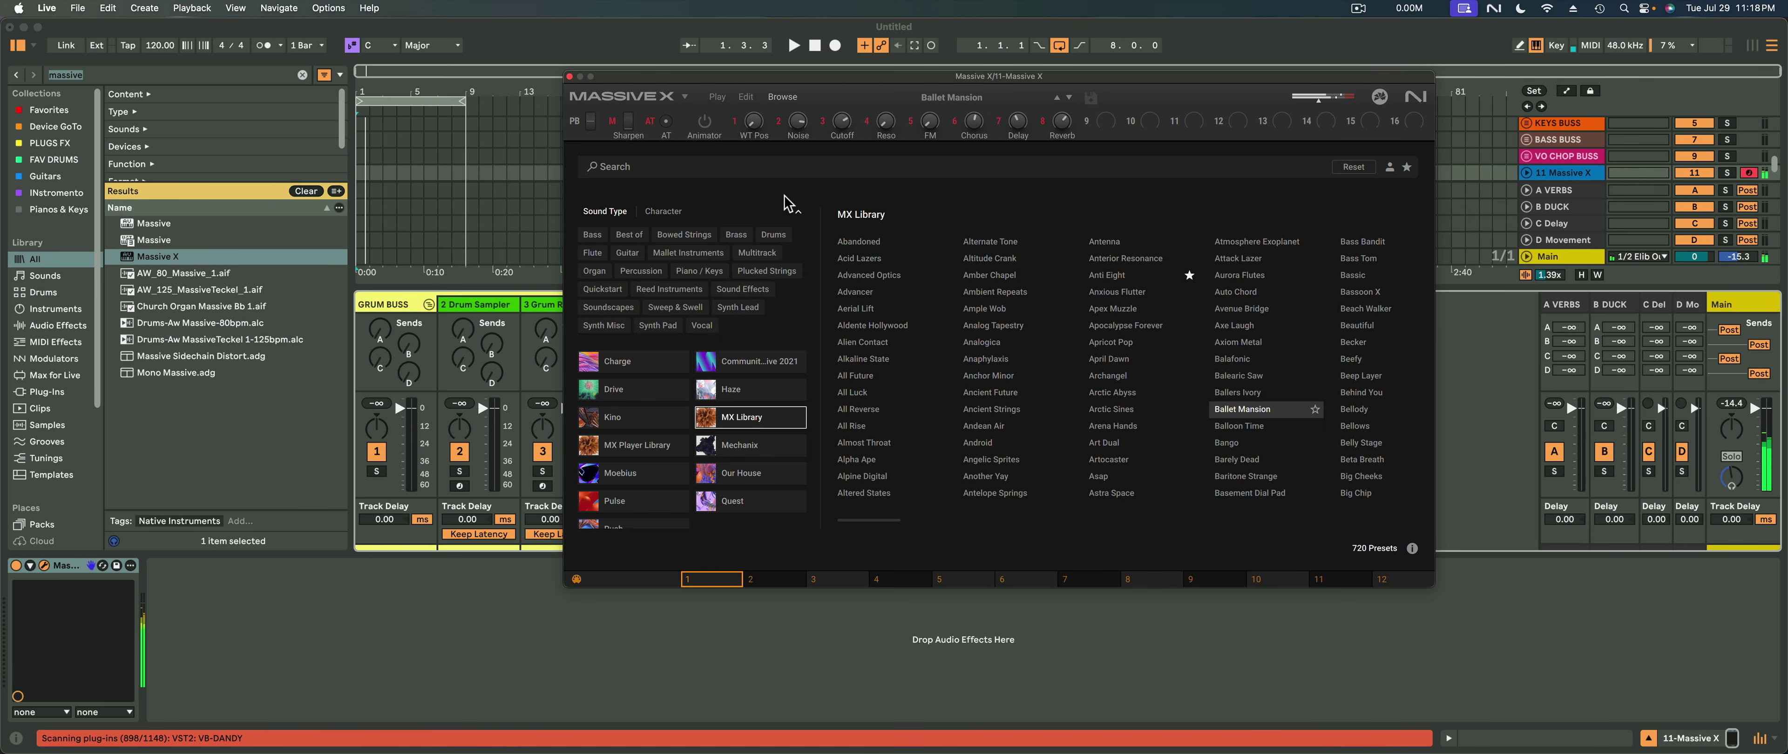
In the Play view, turn on the Animator with the simple wave path and raise its speed close to Fast
click(713, 99)
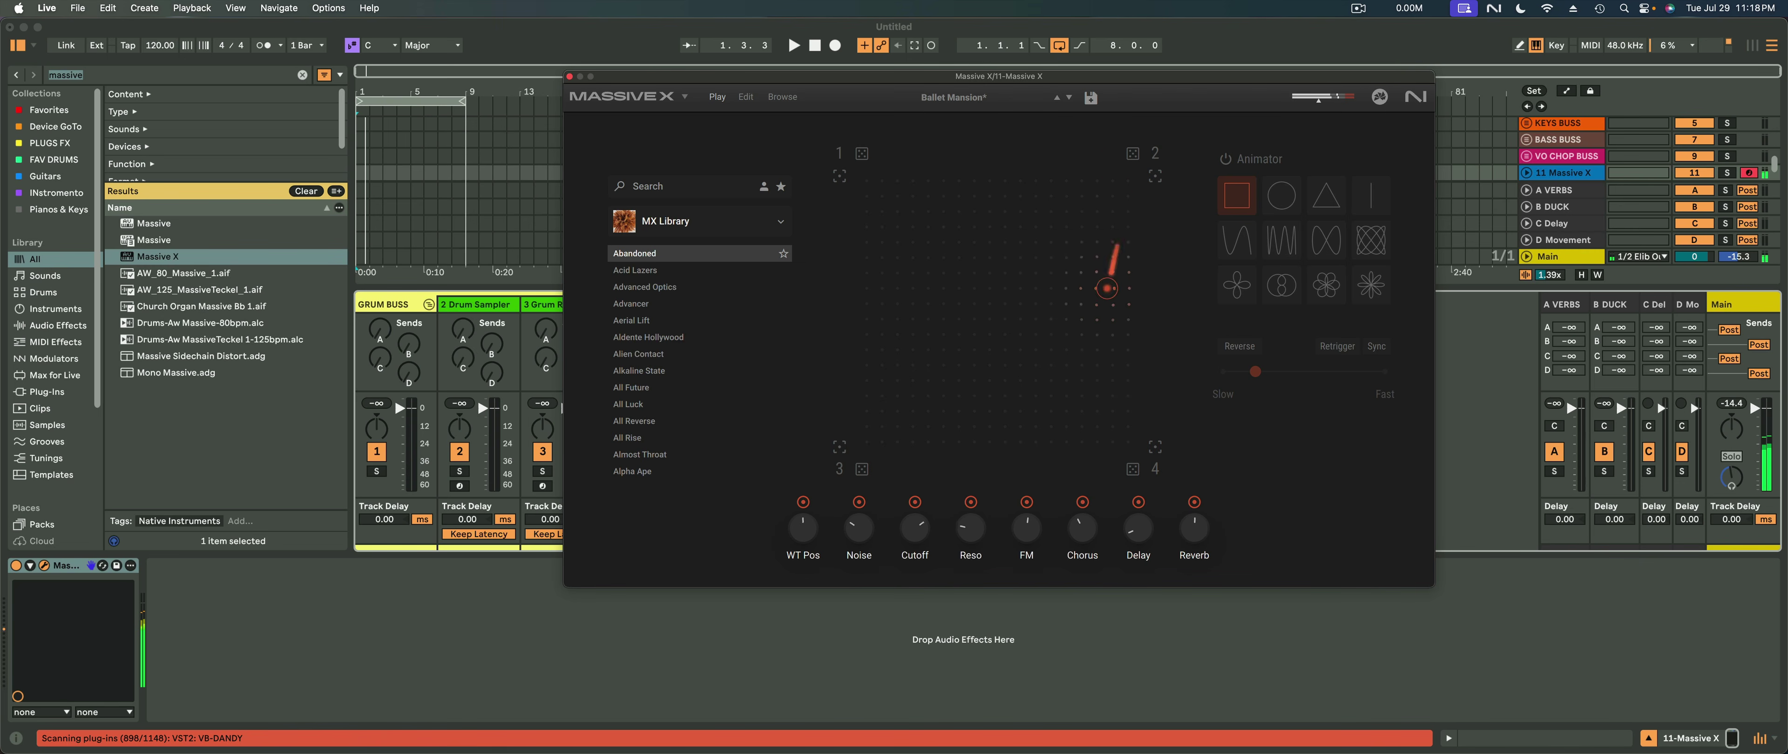
click(1239, 240)
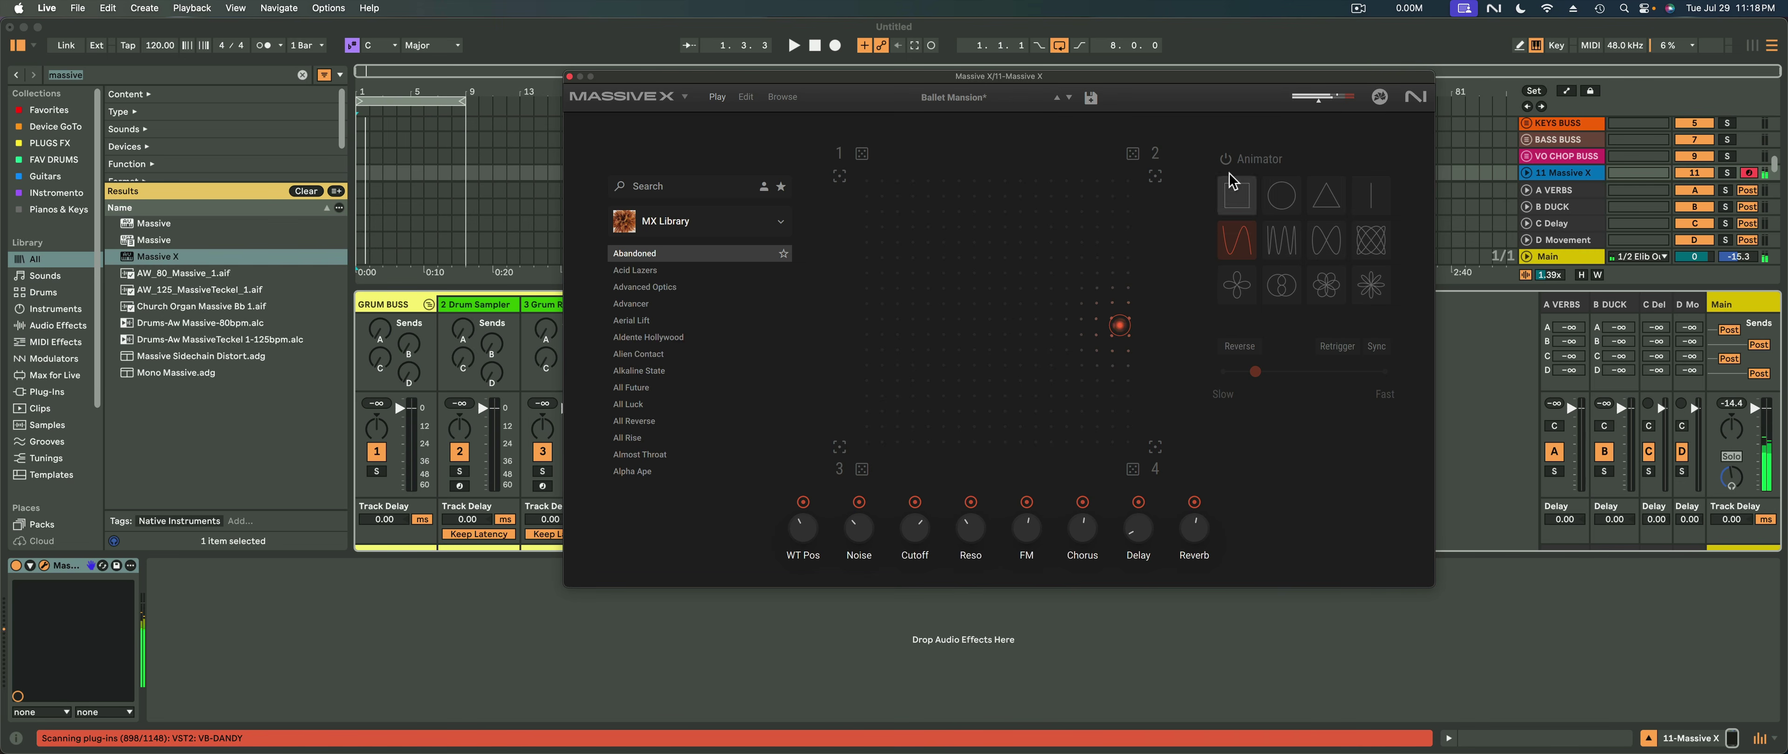
click(1225, 160)
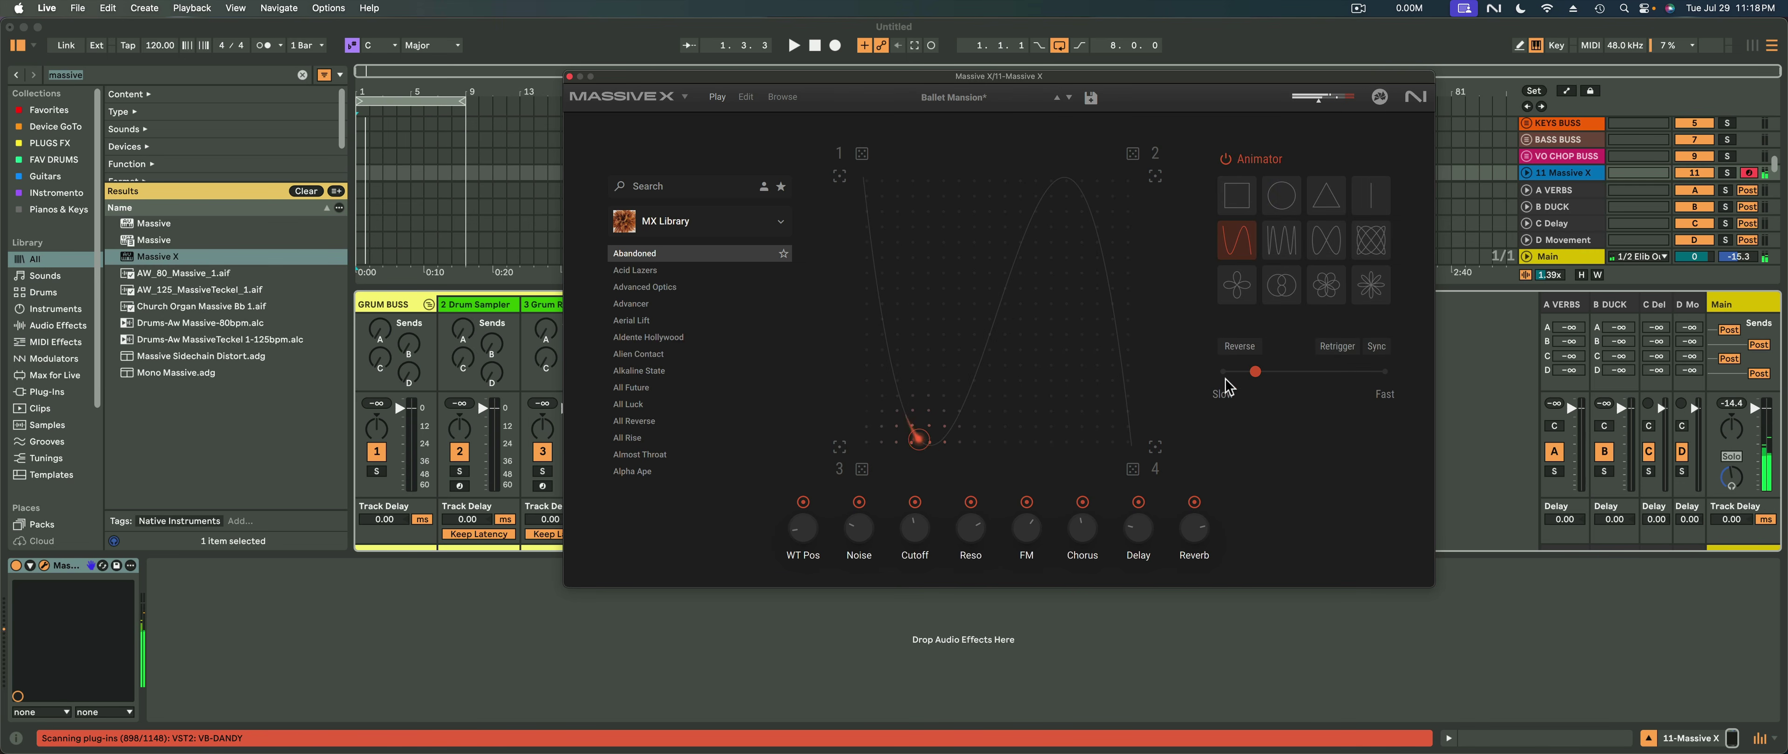
drag(1254, 371, 1357, 373)
click(1358, 378)
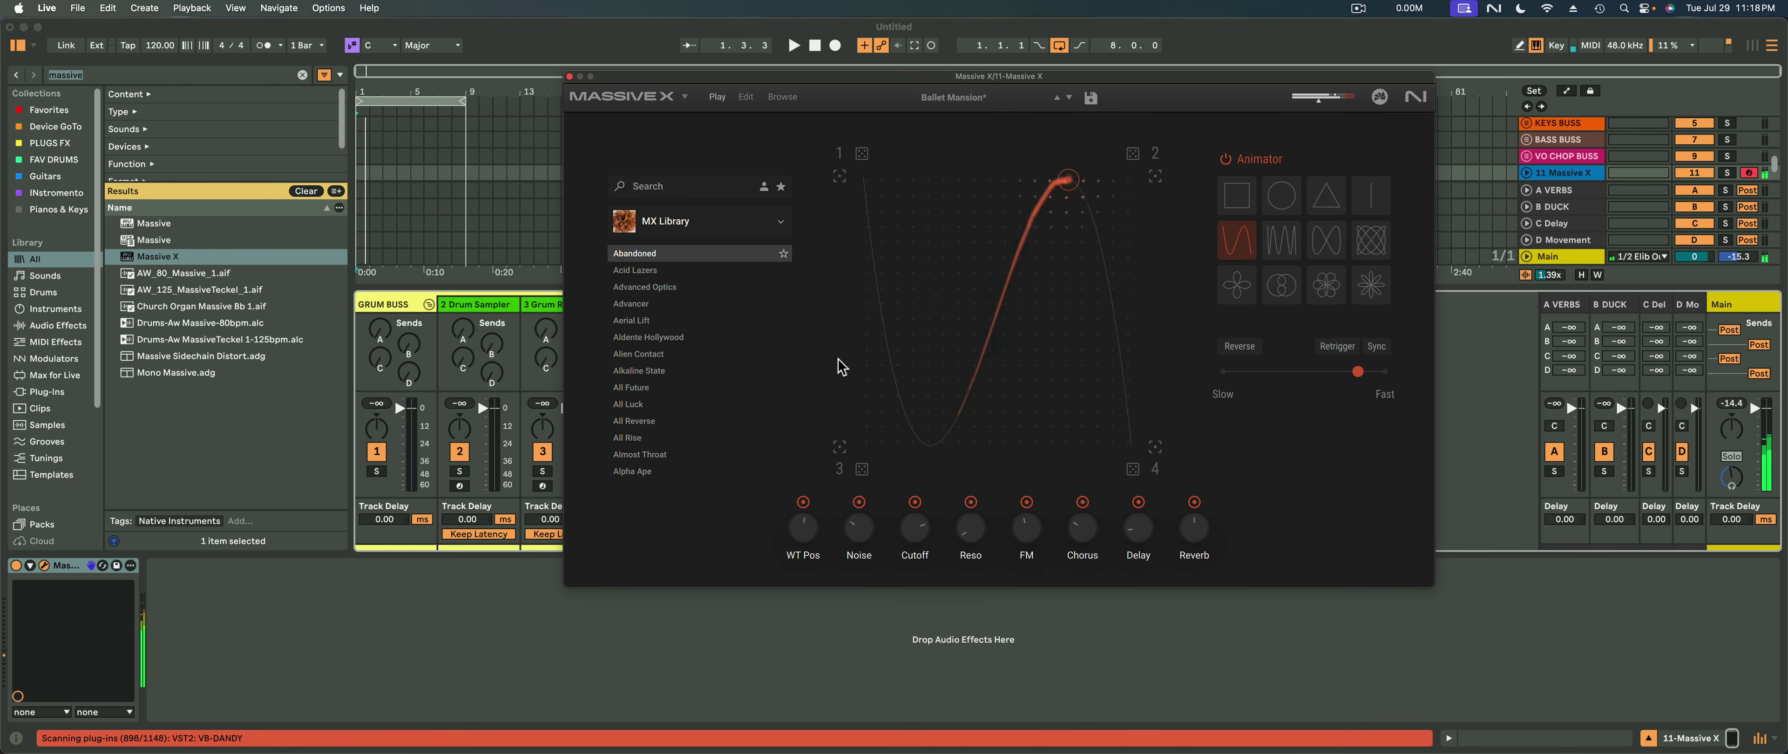
Try the Animator's denser wave path, switch to the woven lattice path, and randomize the macro settings of corners 2 and 4
click(1263, 238)
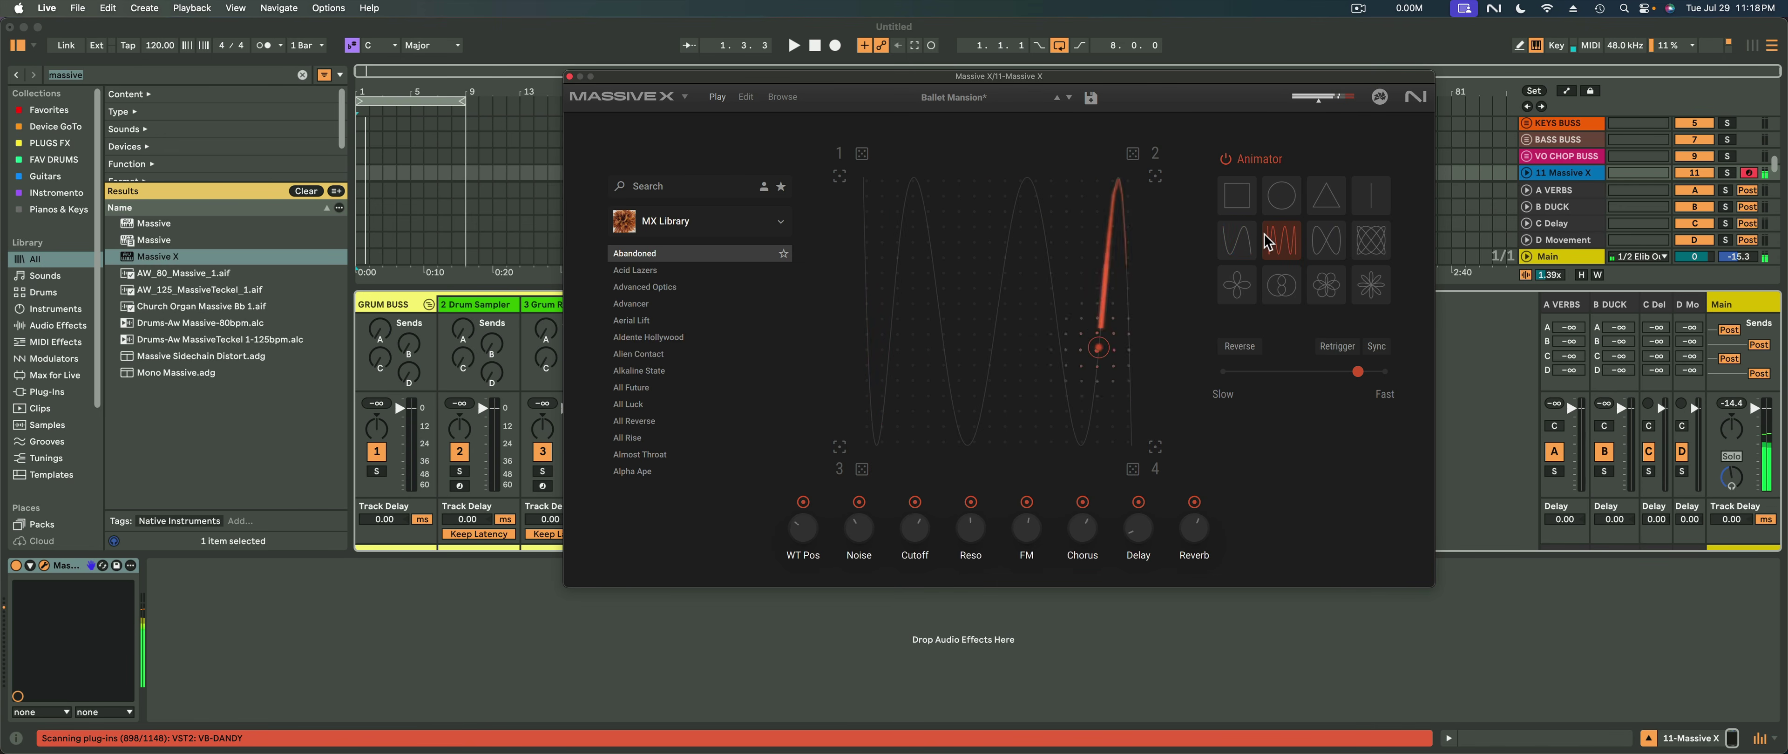
click(1381, 240)
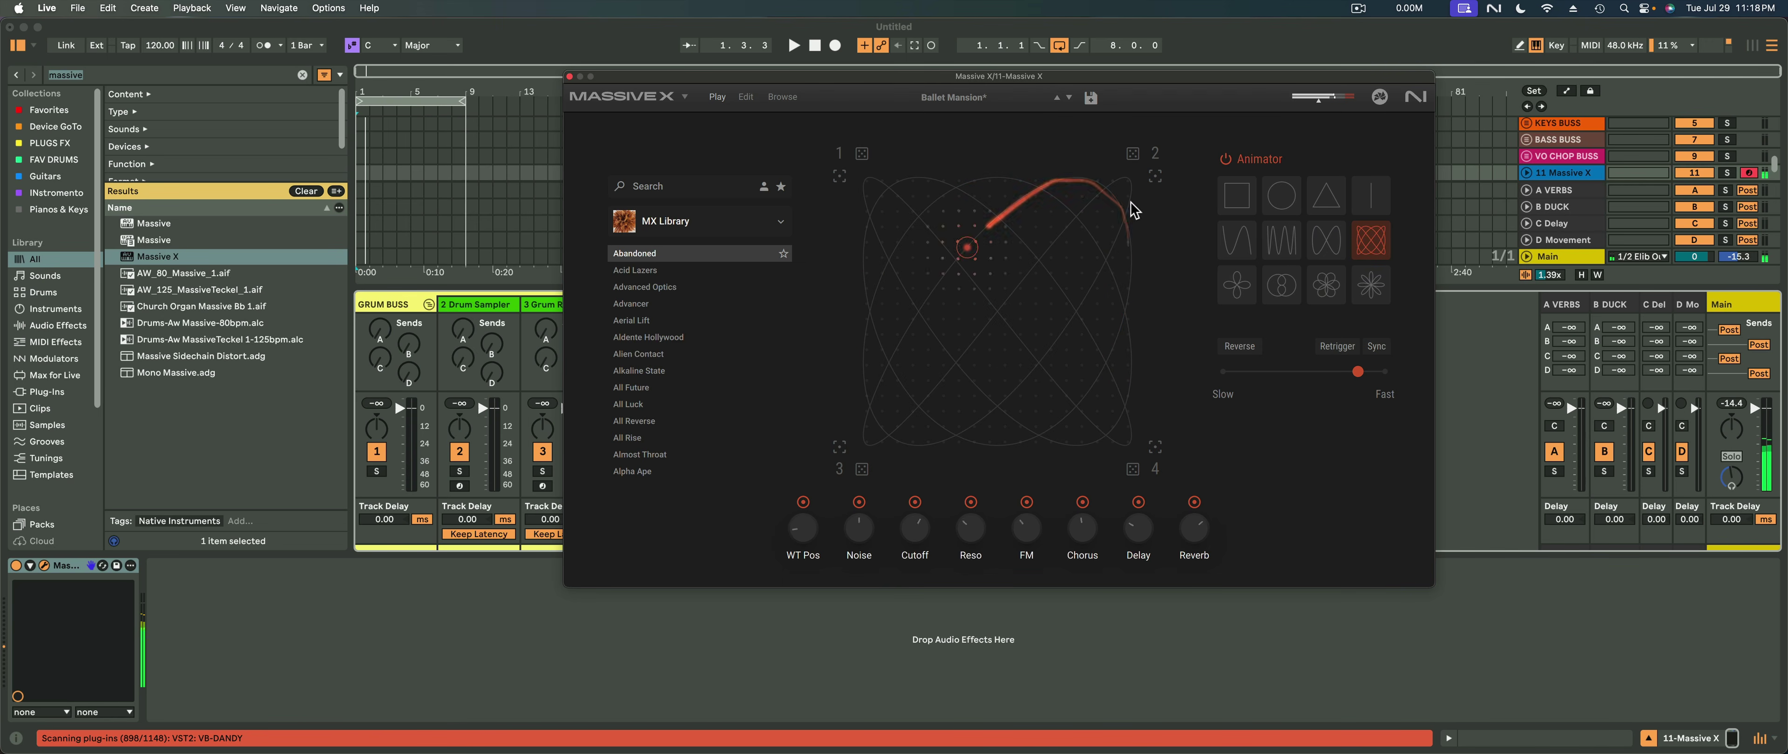
click(1133, 153)
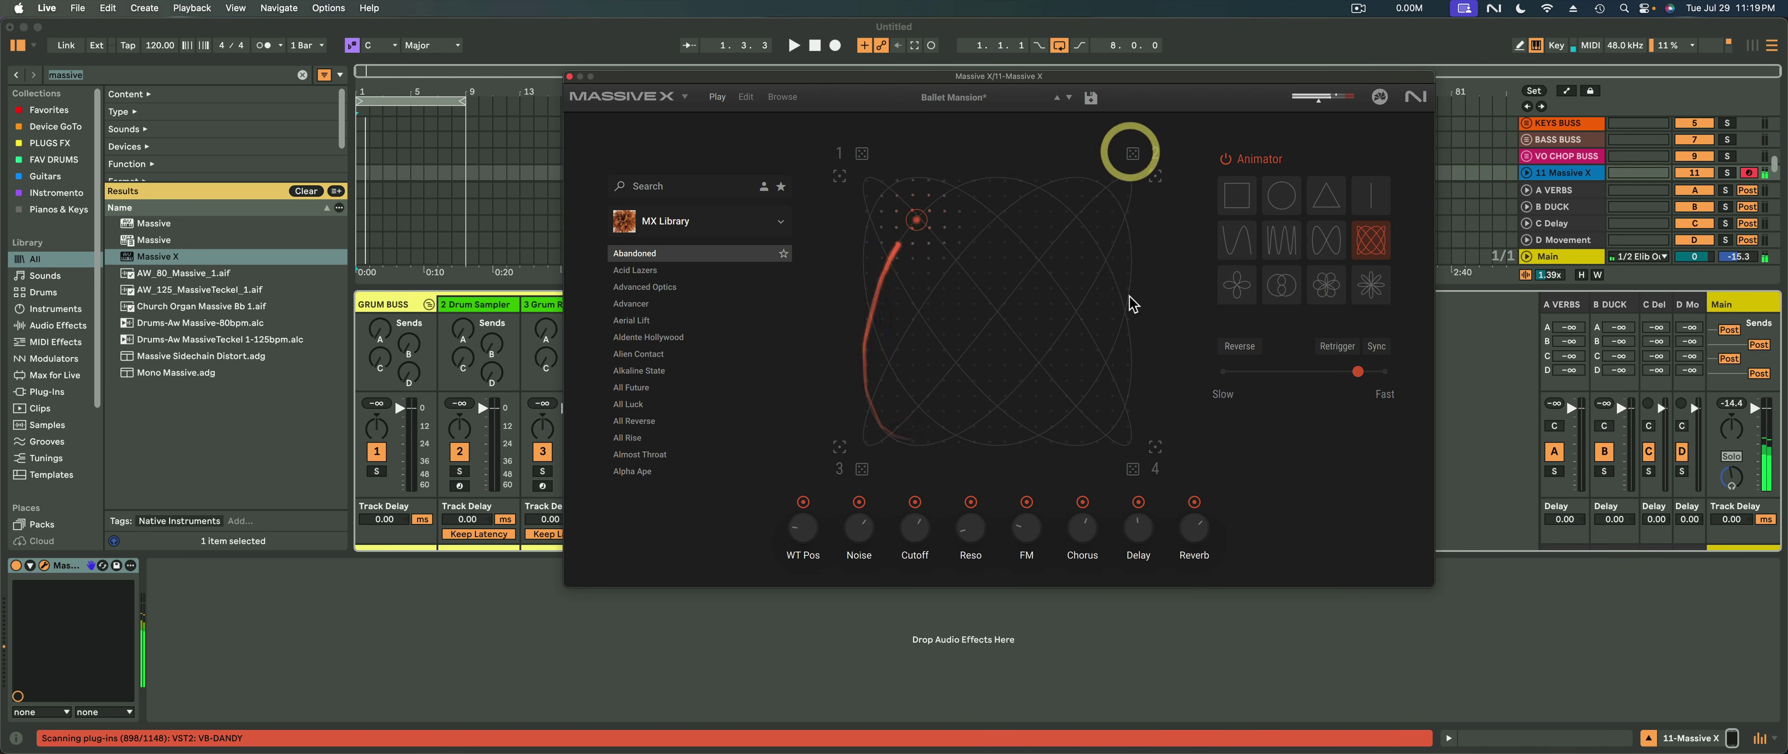
click(1132, 470)
click(1132, 469)
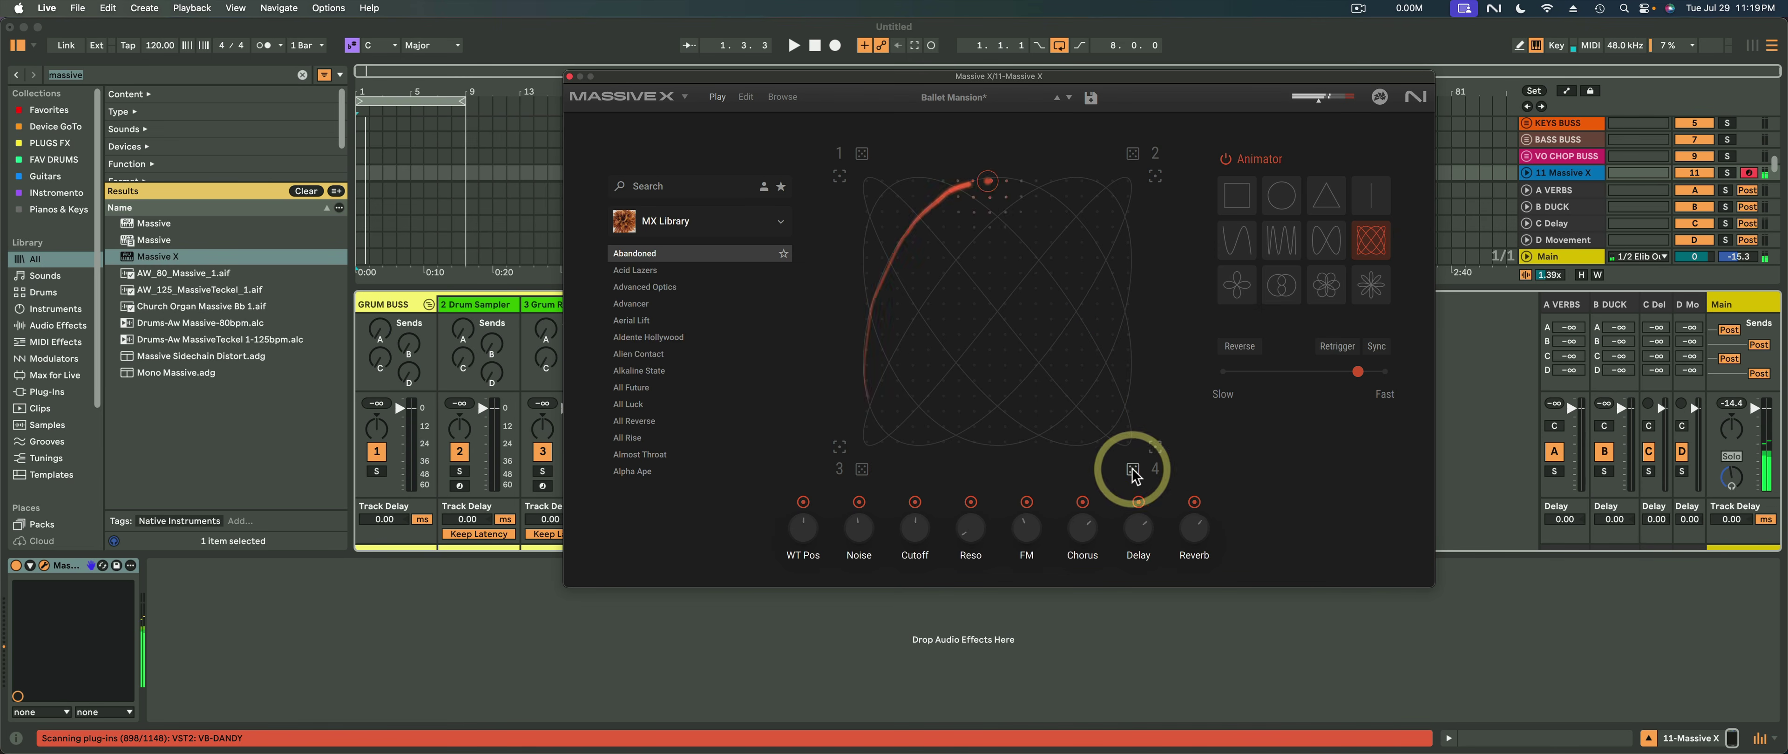
click(1132, 469)
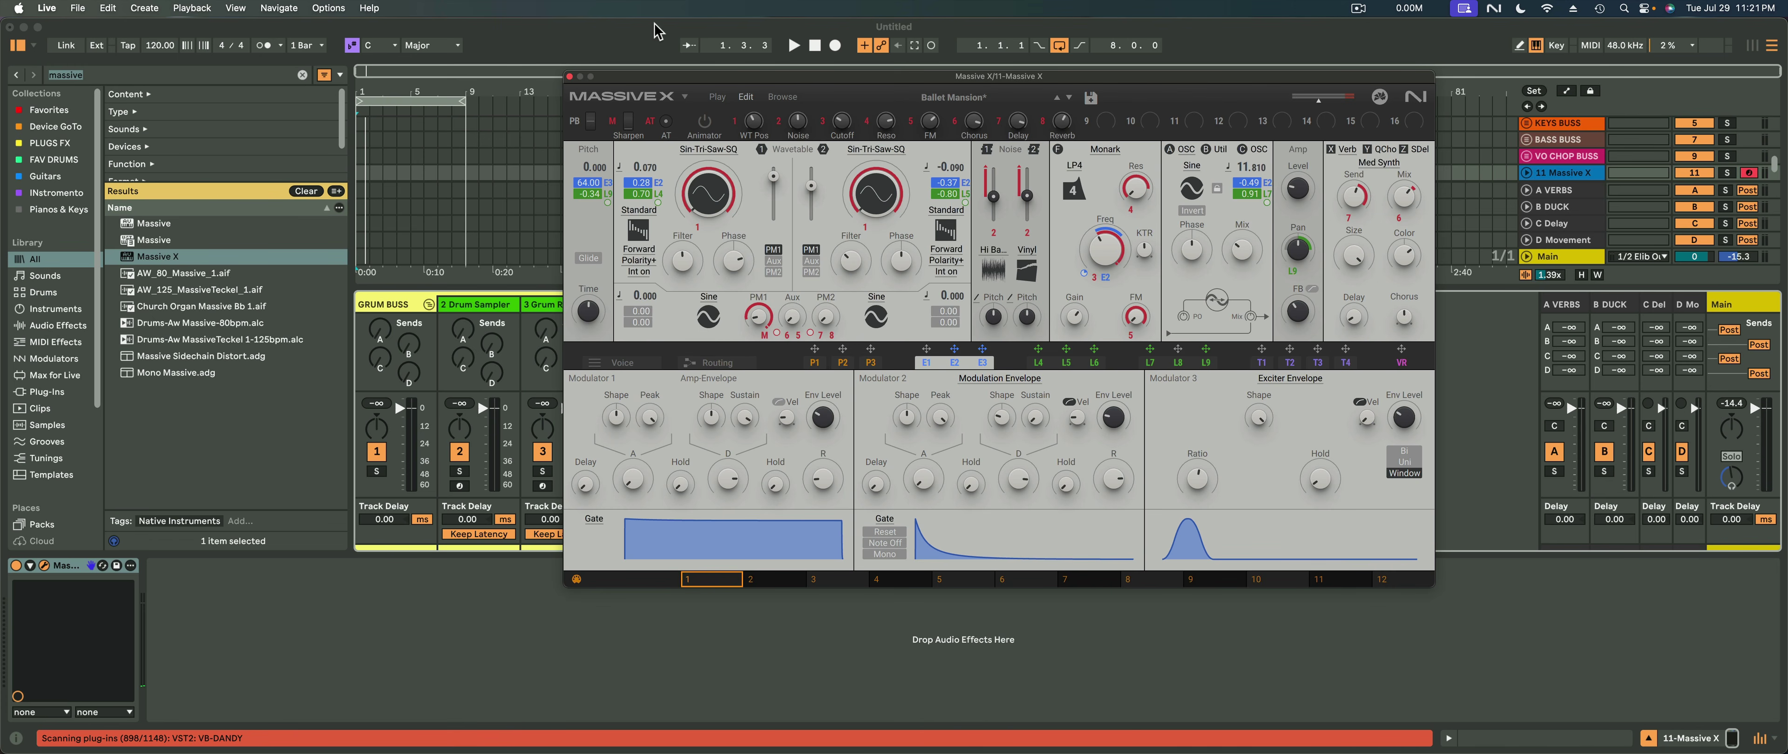
Review the modified Ballet Mansion preset in the Play and Edit views, and return to the preset browser
click(717, 99)
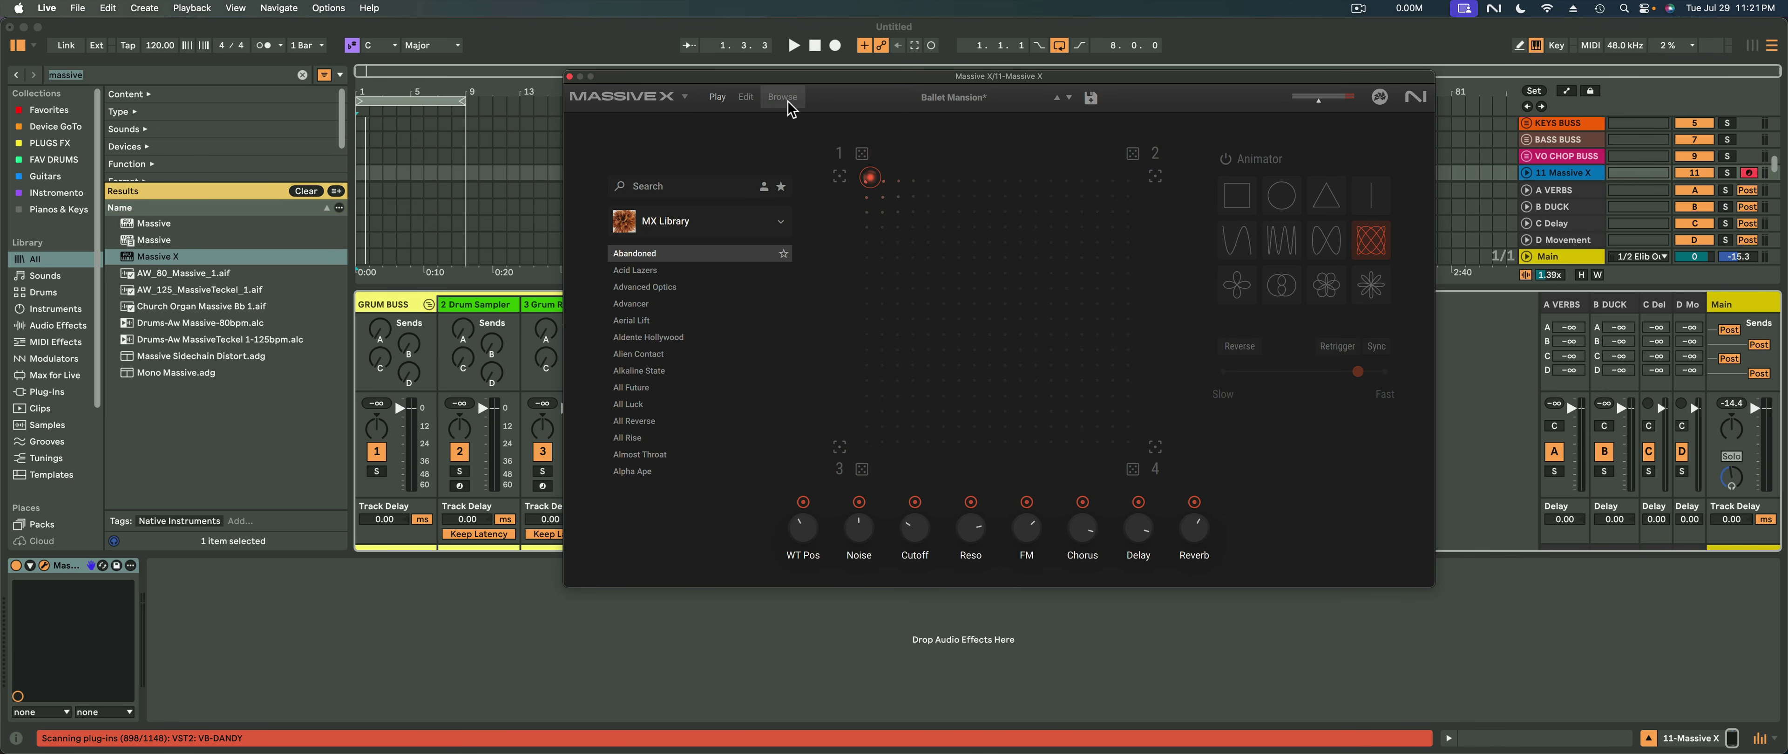
click(745, 97)
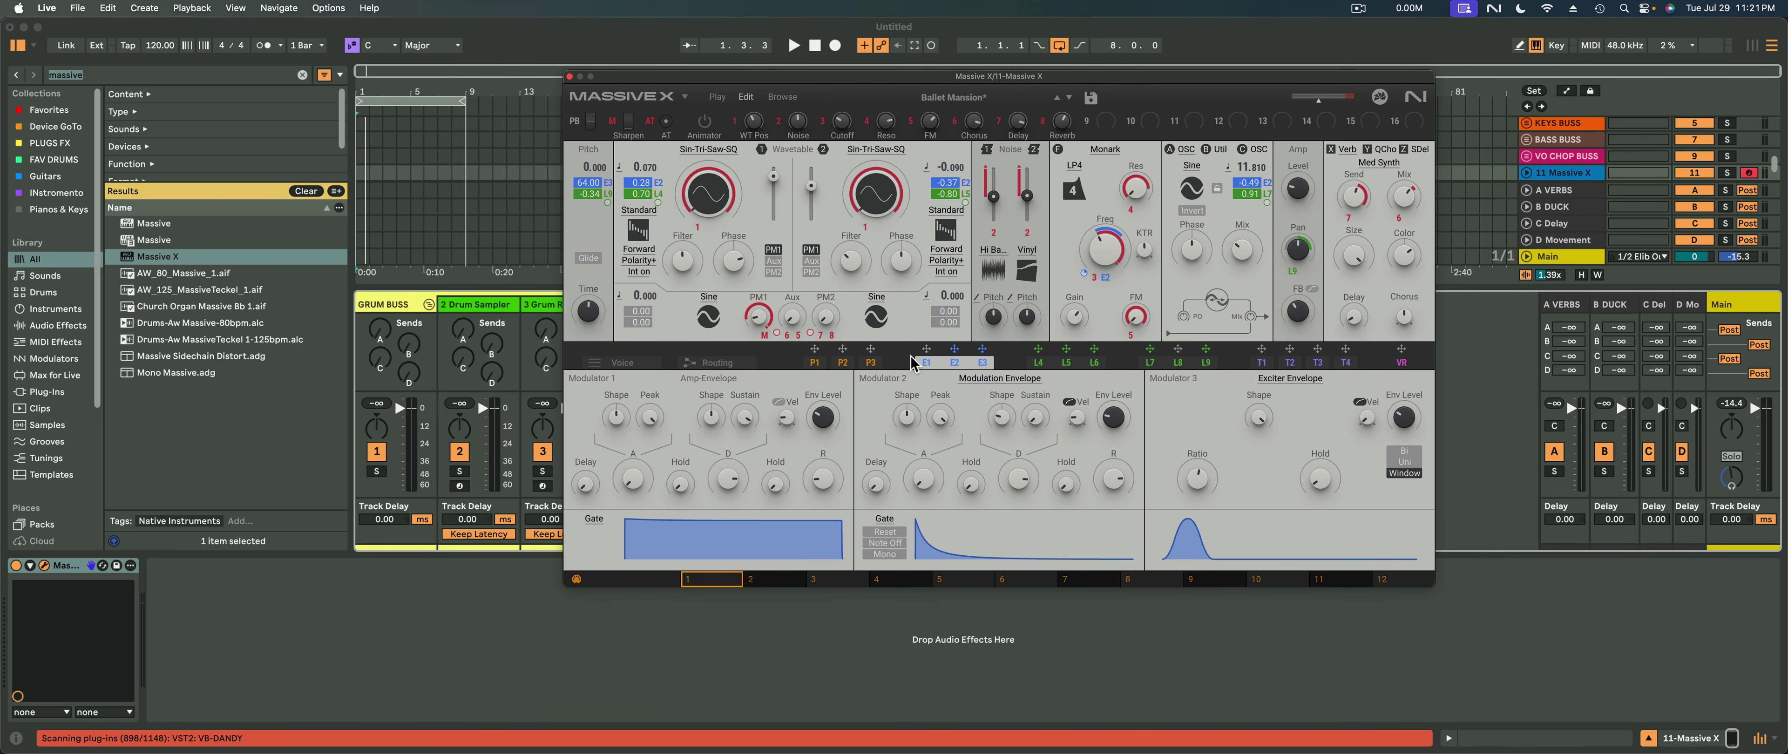
click(784, 101)
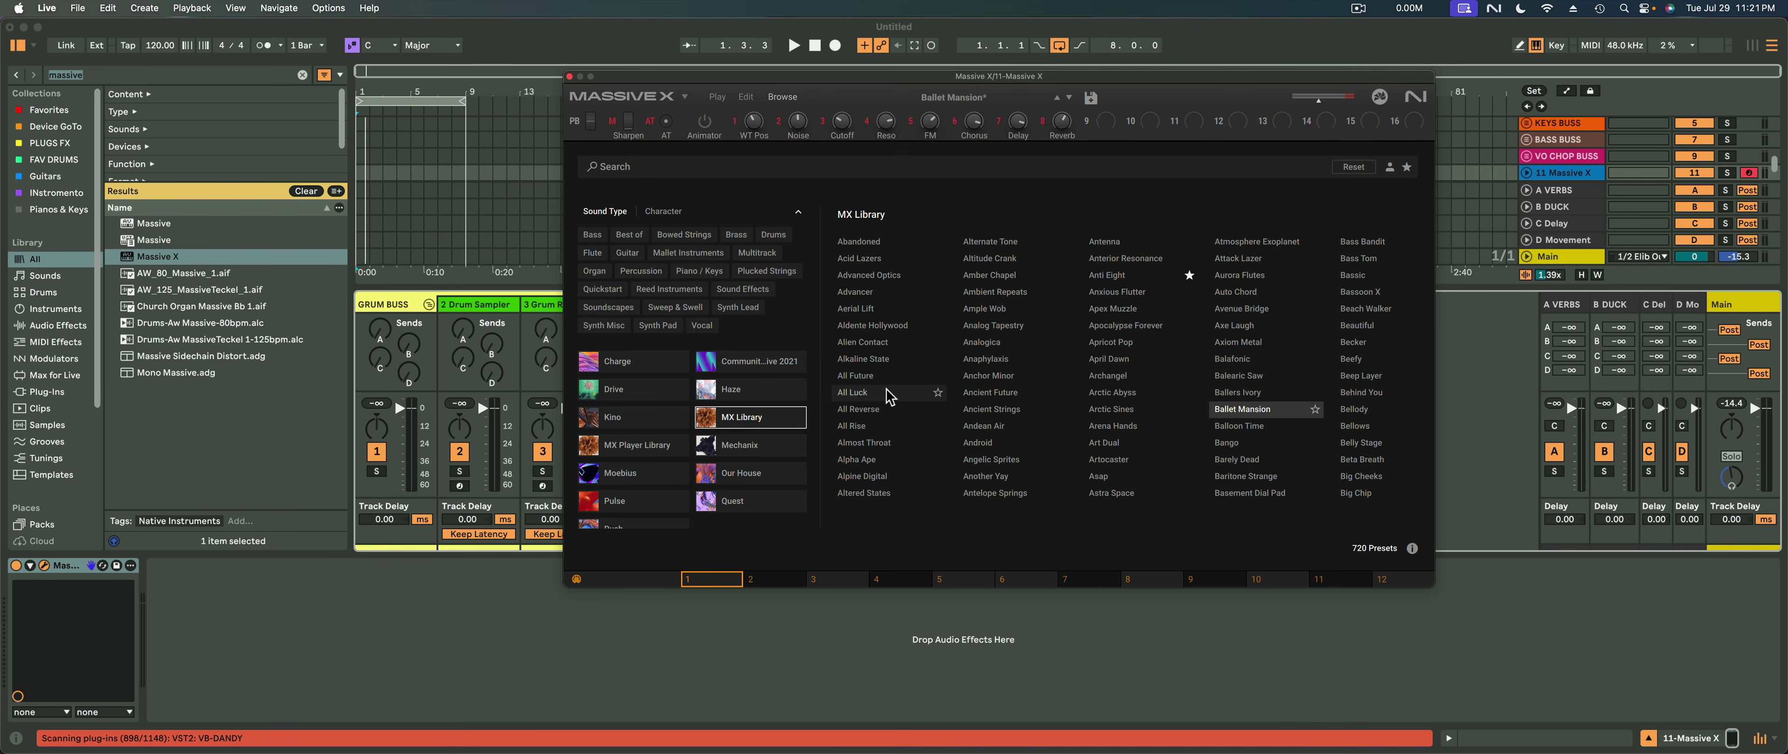